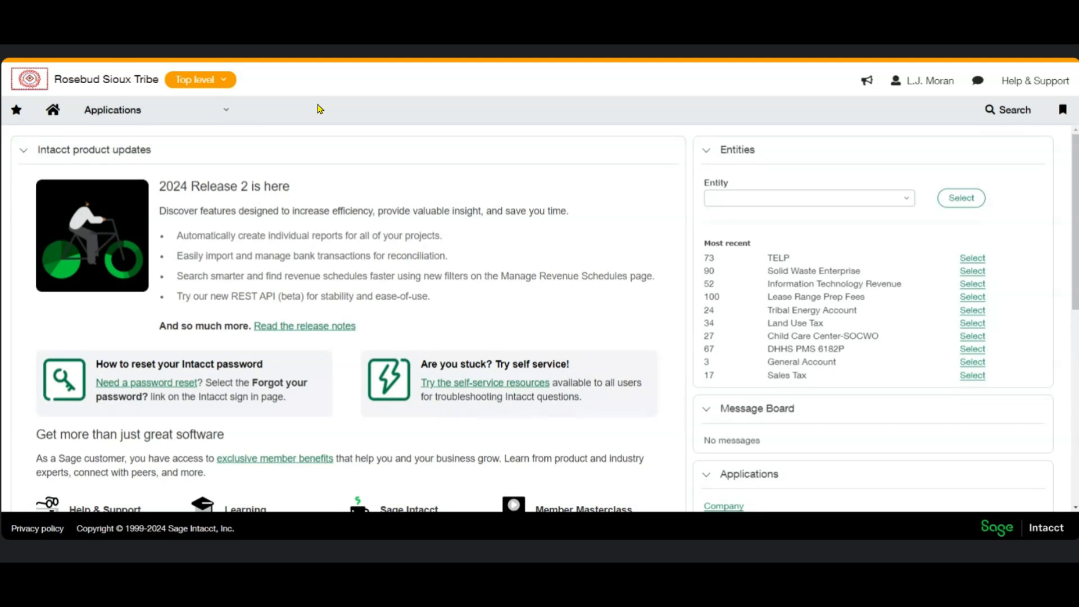
Mark the Dimension balances report in General Ledger as a favorite and display the favorites list.
click(153, 116)
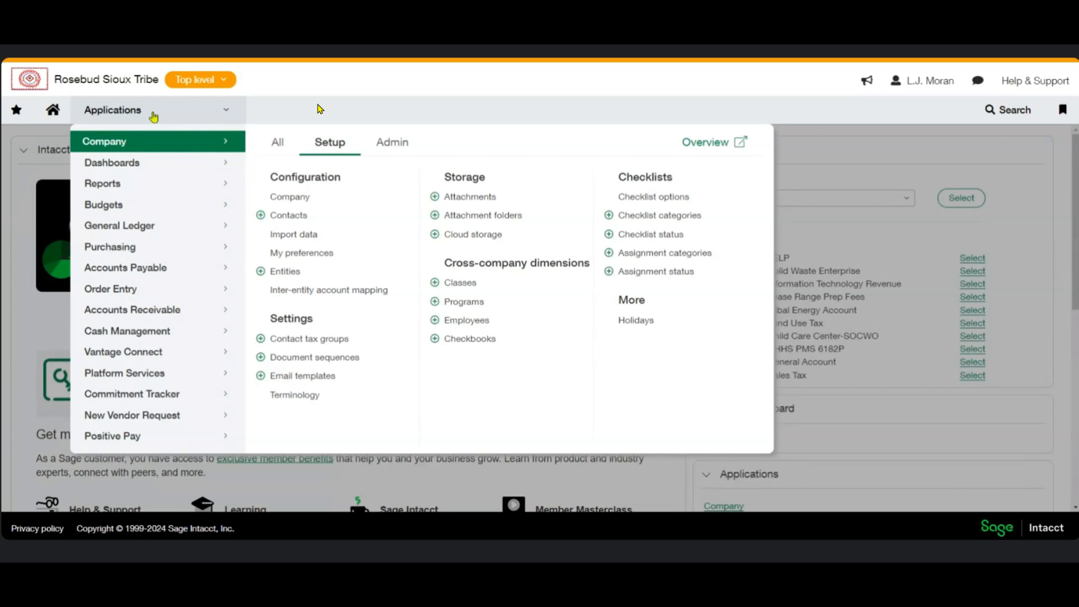
mouse_move(148, 232)
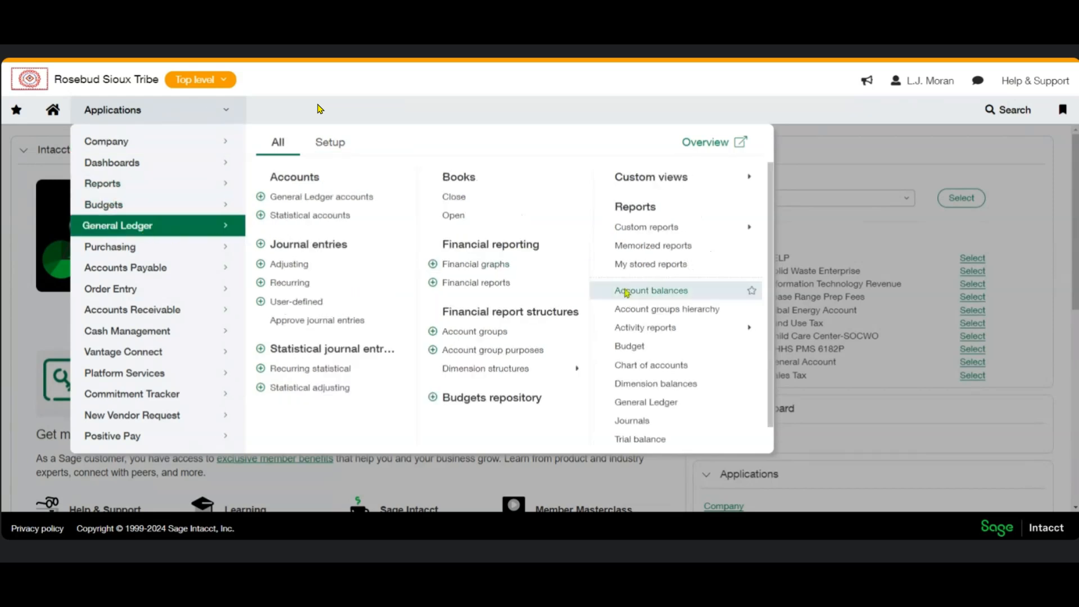
double_click(648, 208)
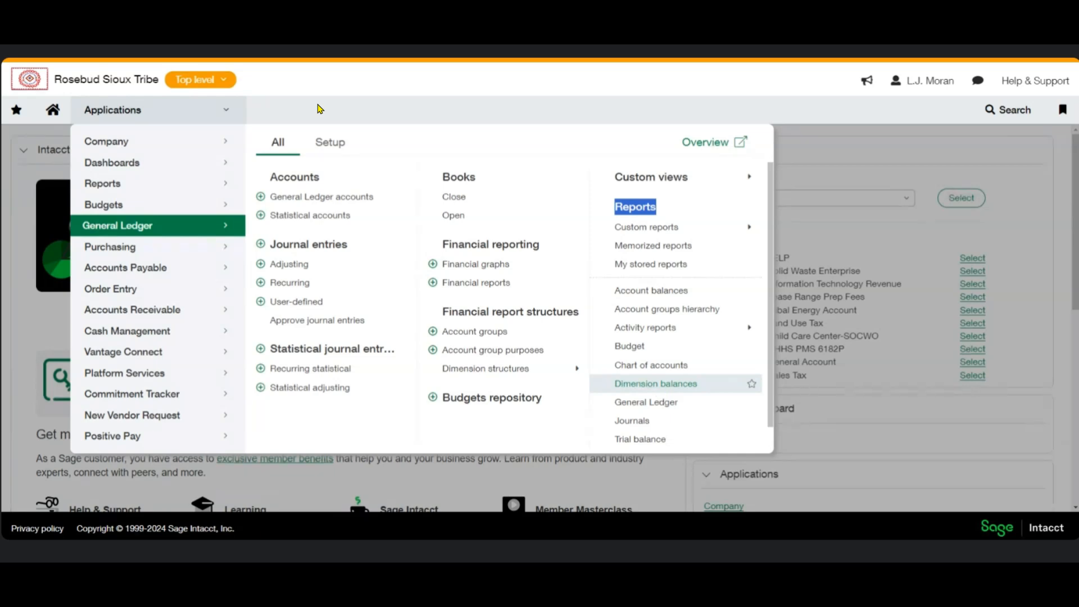
click(753, 385)
click(17, 110)
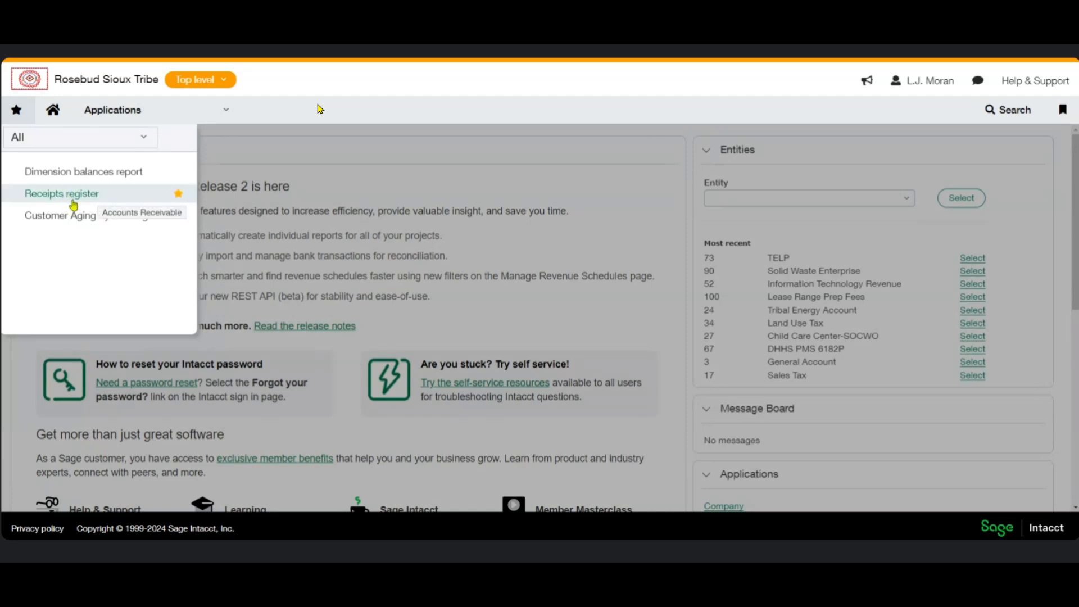
Open the Dimension balances report from the General Ledger reports.
click(113, 110)
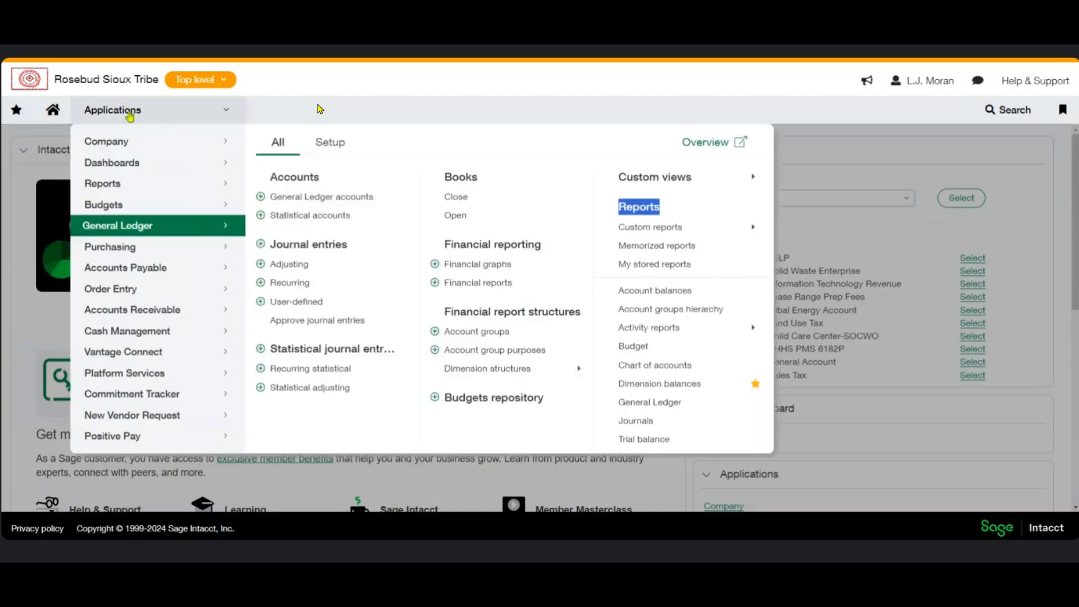
click(650, 401)
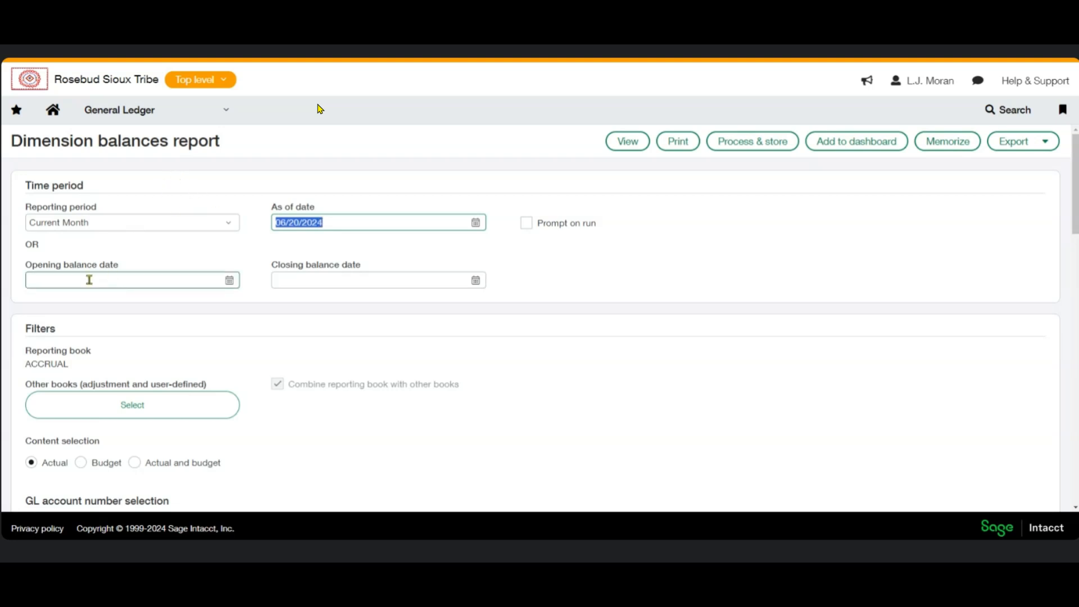
Examine the report's time period settings: the reporting period choices, the as of date, and the opening and closing balance dates.
click(77, 227)
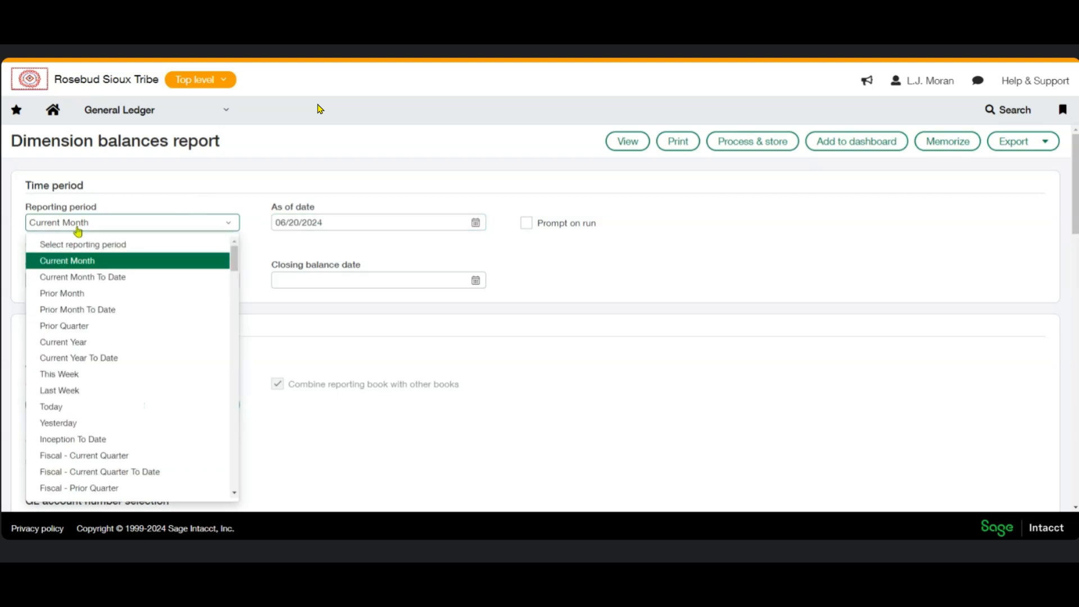
click(206, 189)
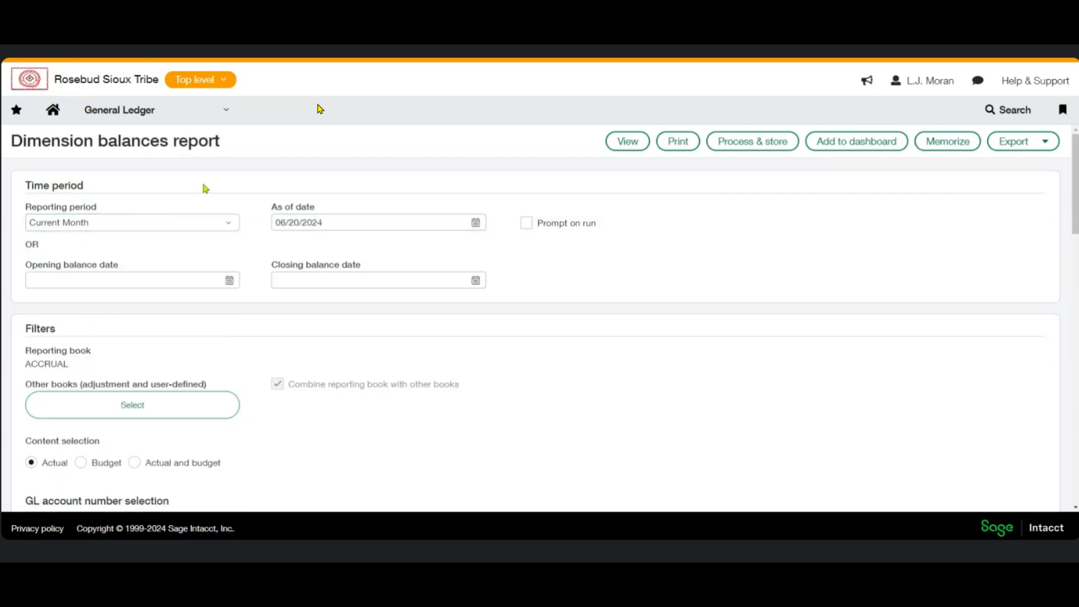
click(344, 222)
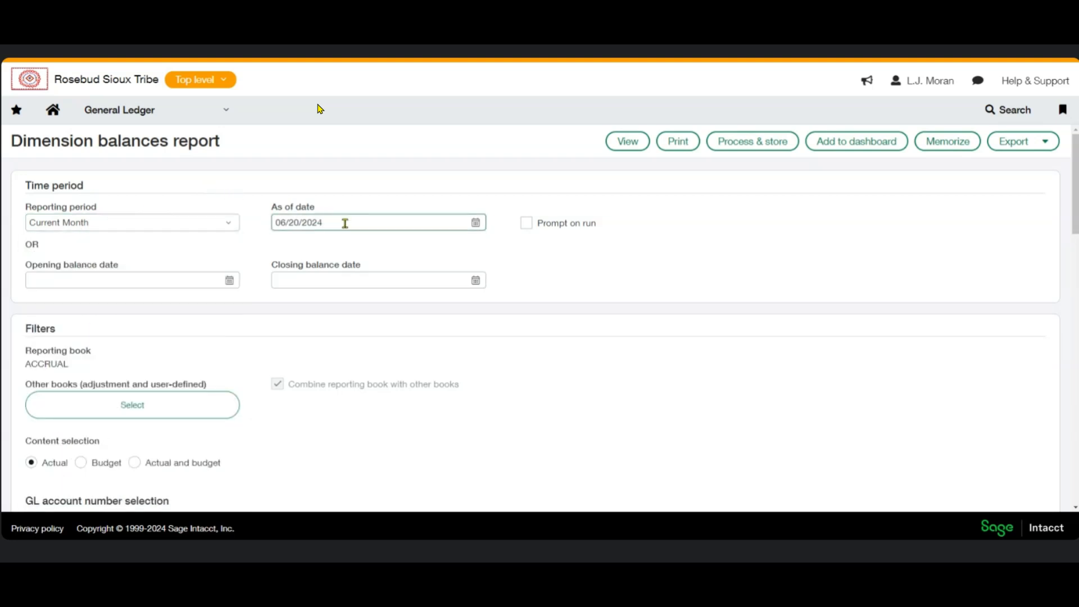
click(356, 203)
click(79, 278)
click(293, 278)
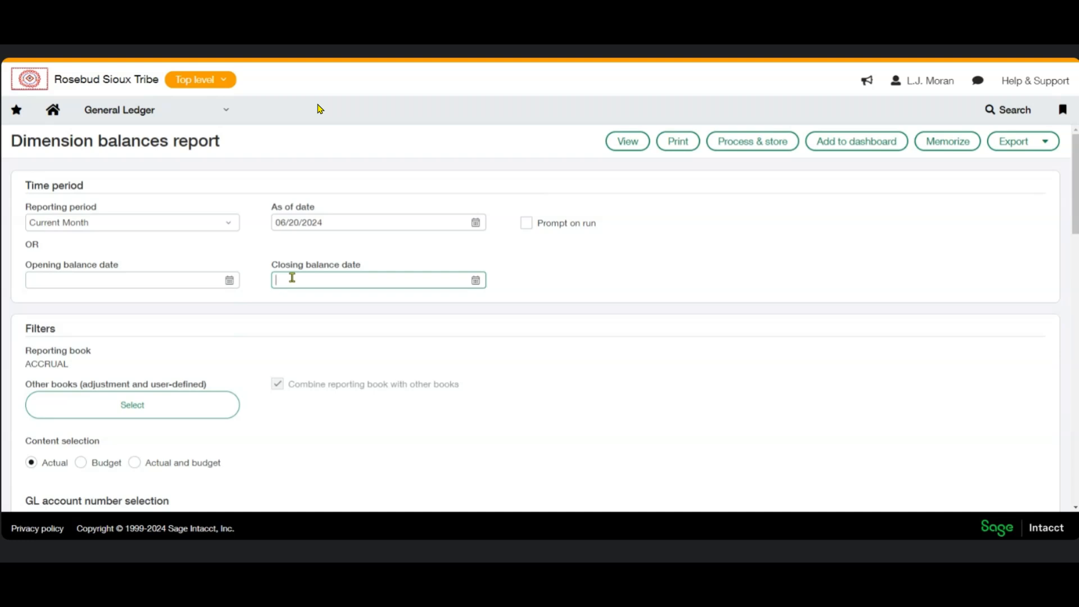
click(176, 227)
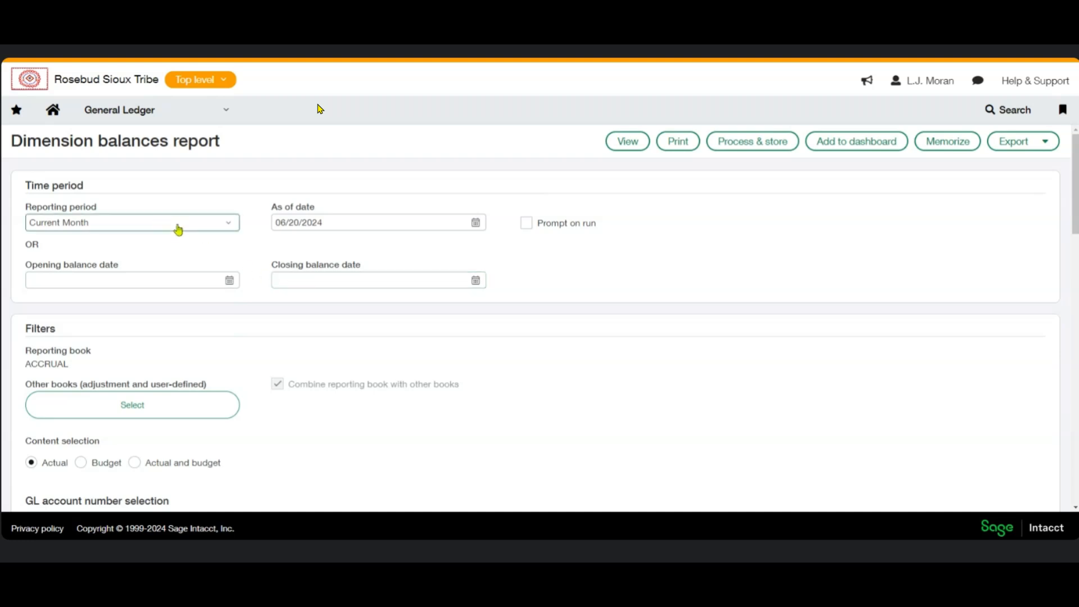
drag(235, 263, 232, 224)
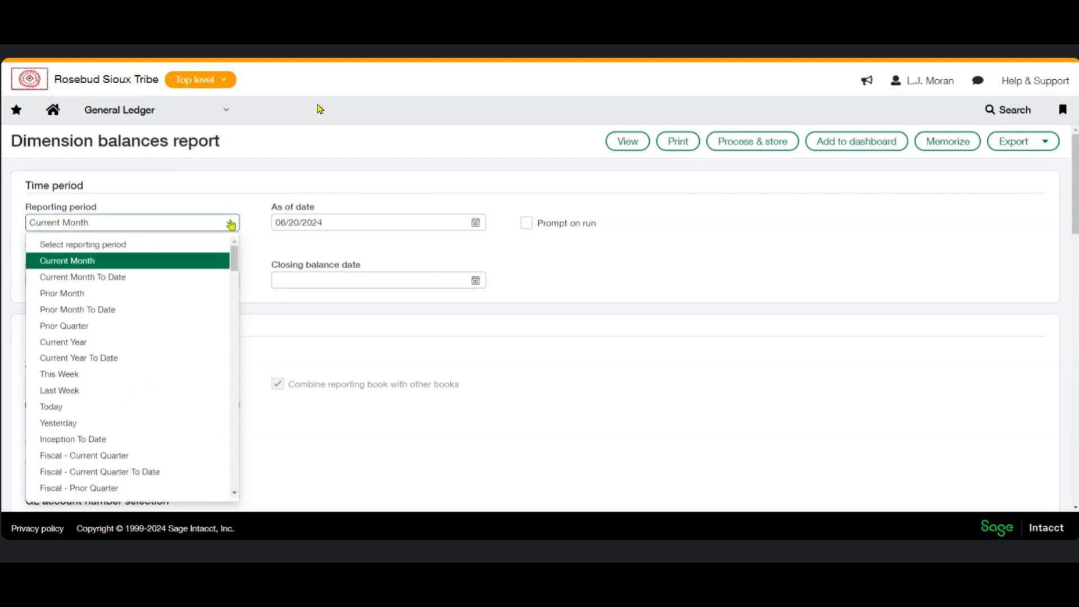
click(251, 176)
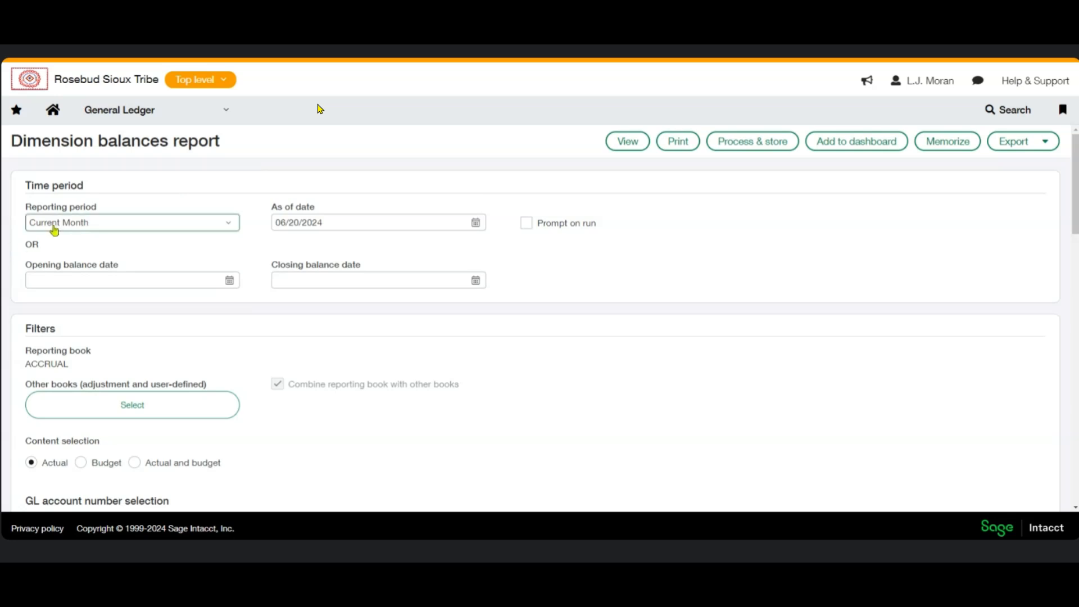
click(290, 221)
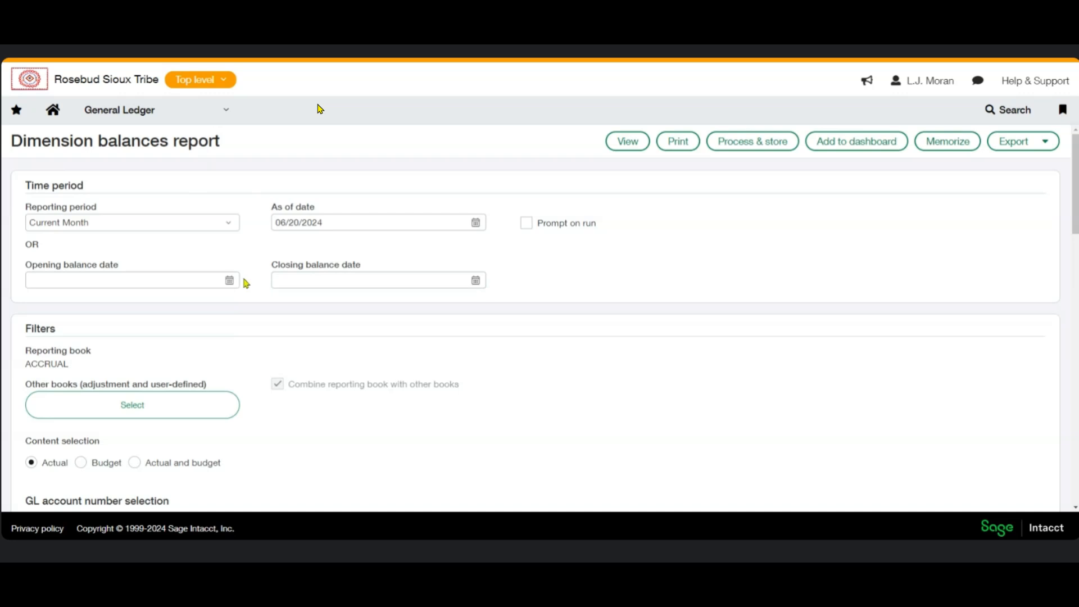
Review the reporting book and the other books available in the report's filters without adding any.
scroll(250, 253, down, 2)
scroll(253, 252, down, 1)
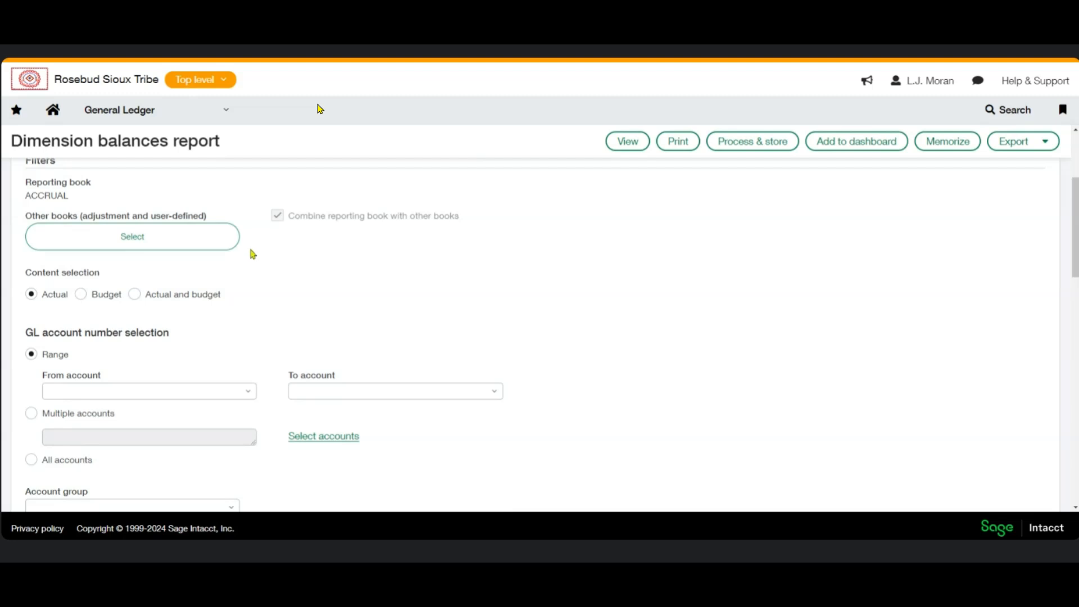
scroll(255, 256, up, 1)
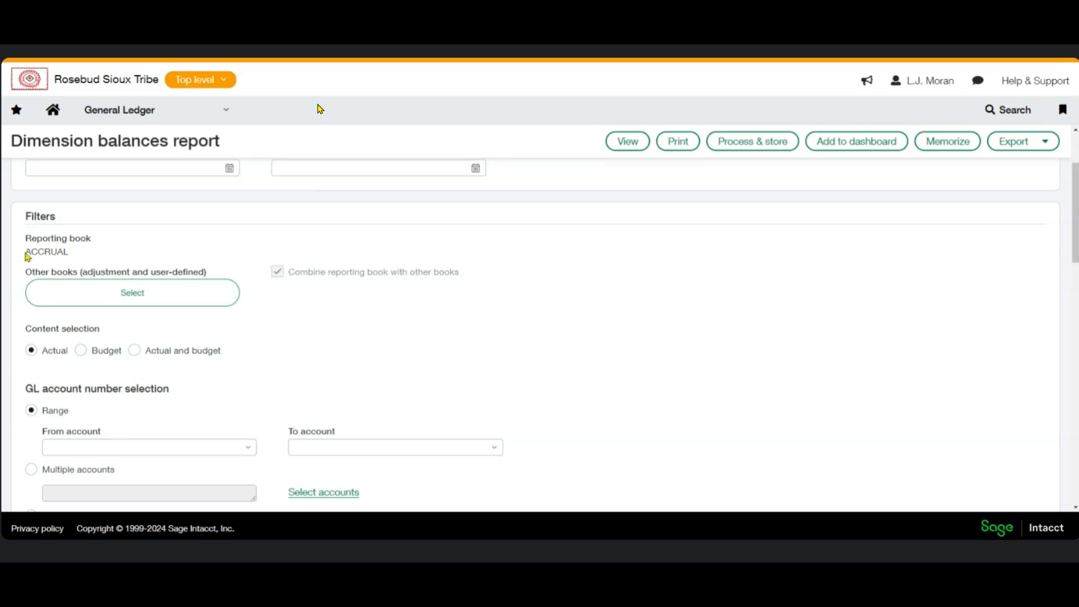
drag(25, 252, 78, 257)
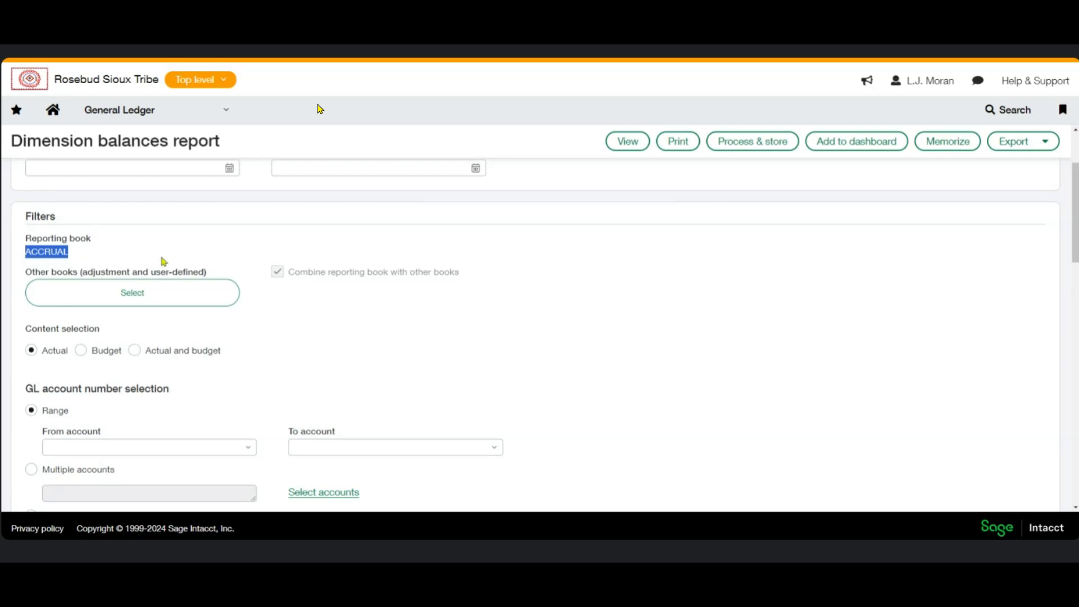
click(128, 301)
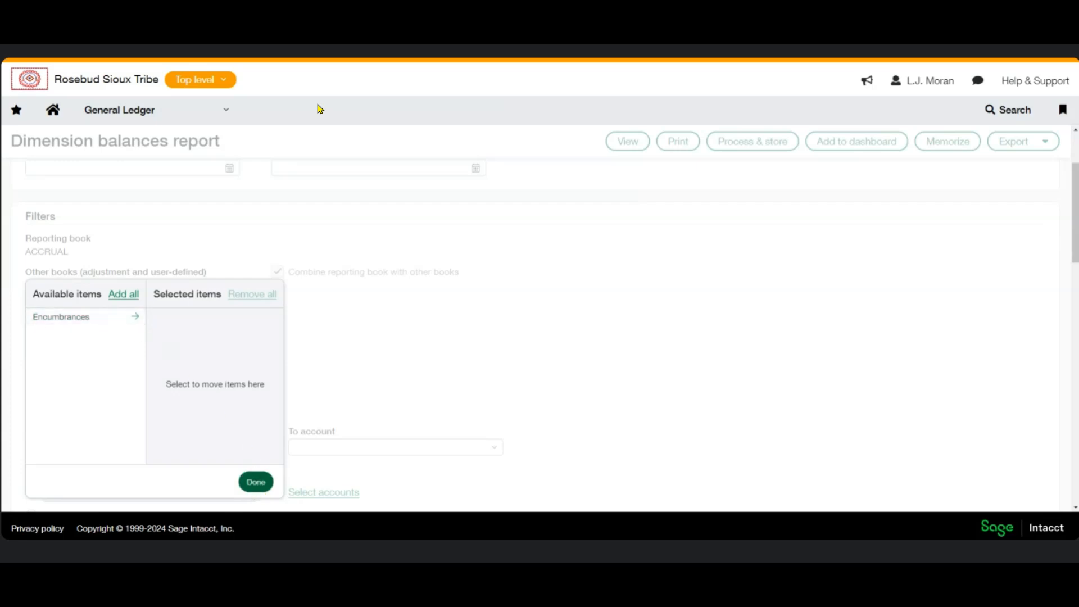
click(259, 486)
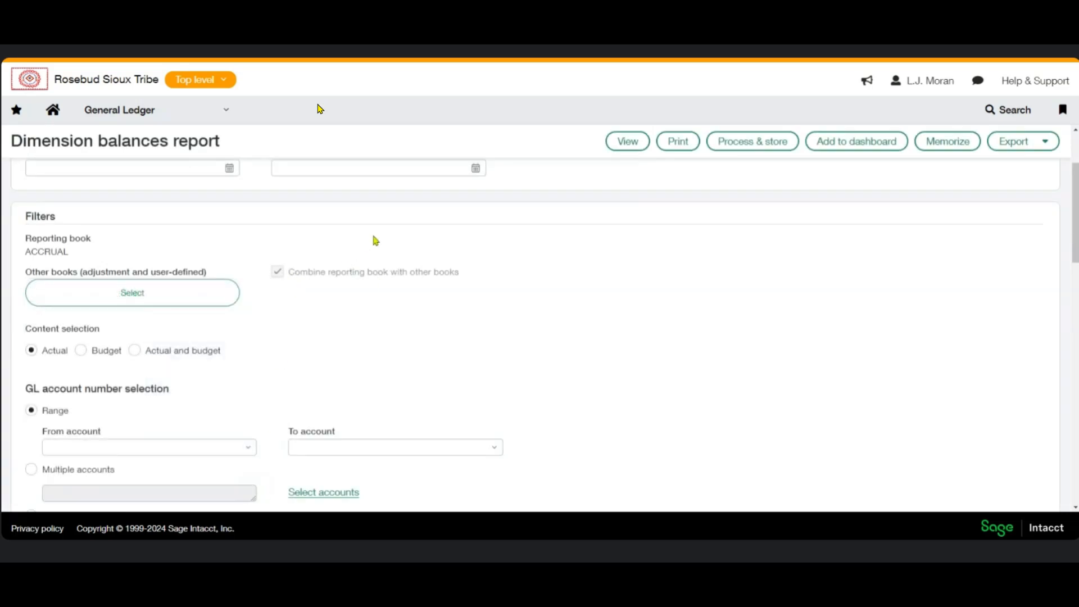
Set the GL account range from 51000--Council Per Diem to 59700--Fringe - Health Insurance.
scroll(313, 252, down, 1)
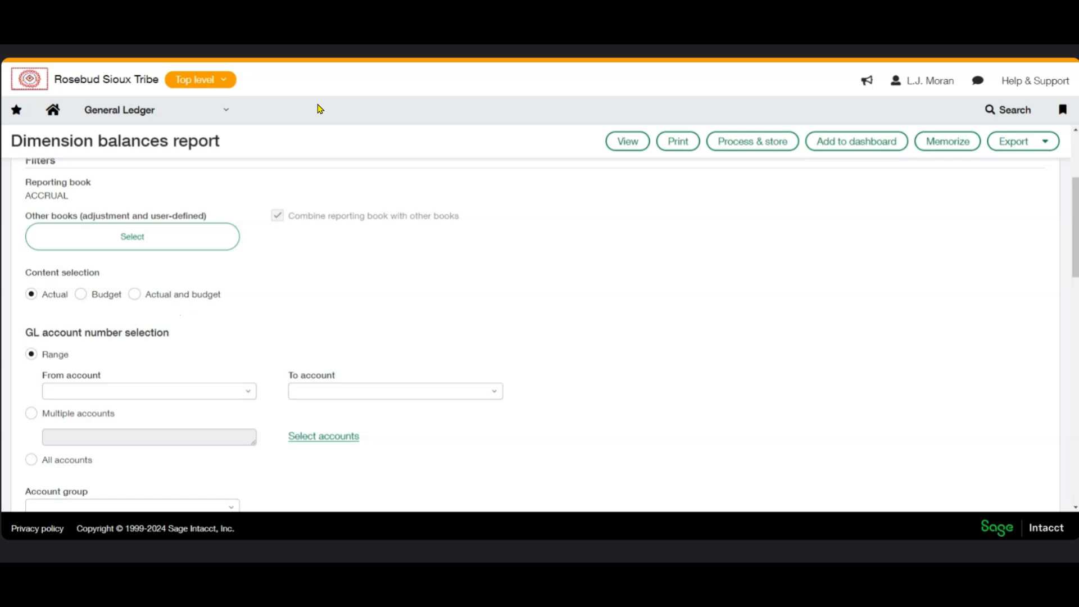
scroll(188, 281, down, 2)
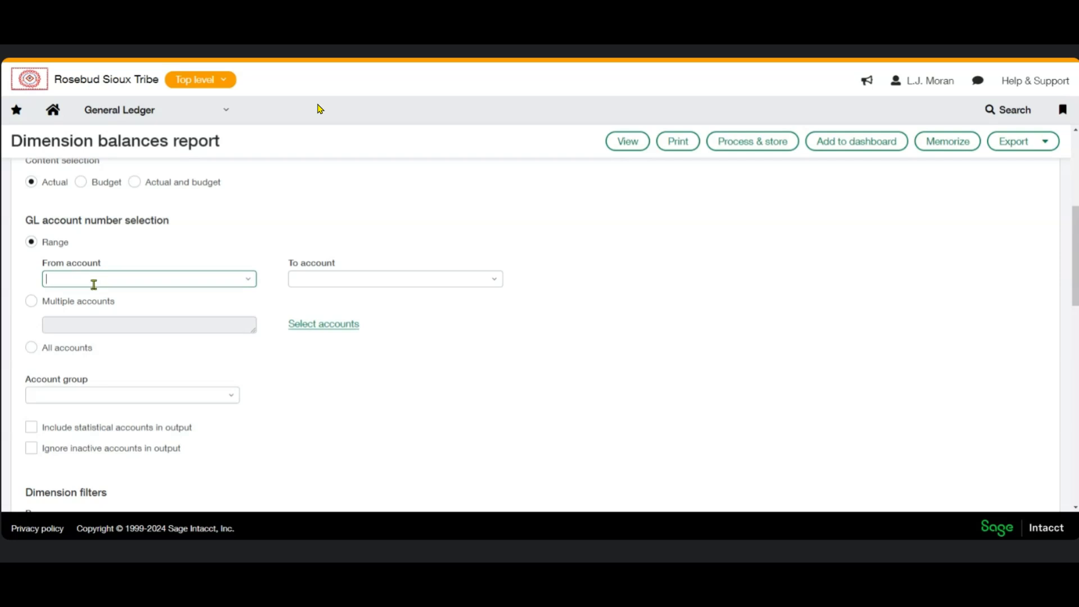
text(5)
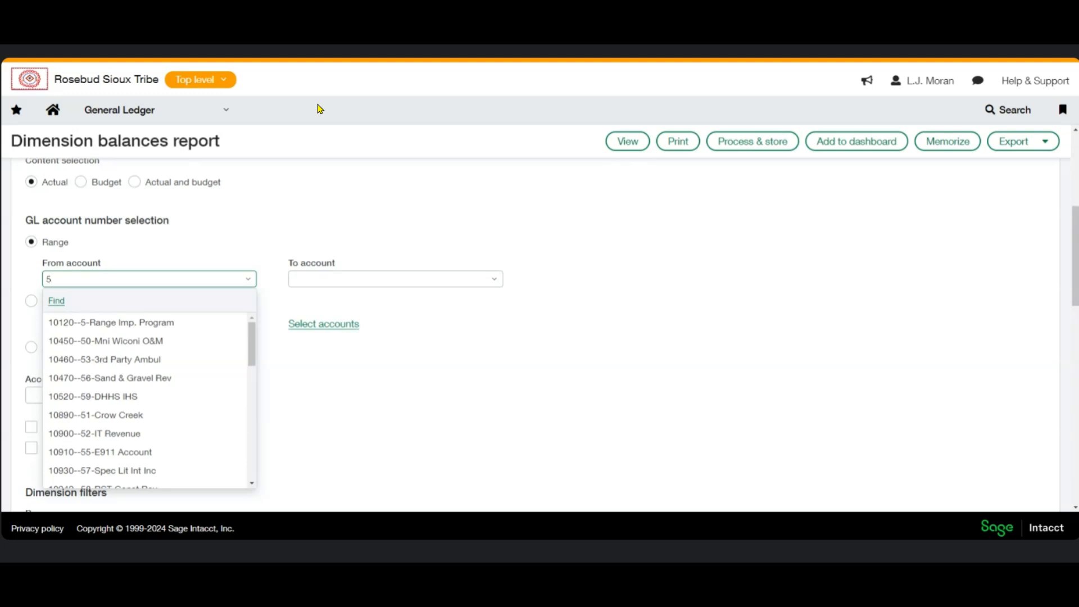
text(1)
click(119, 344)
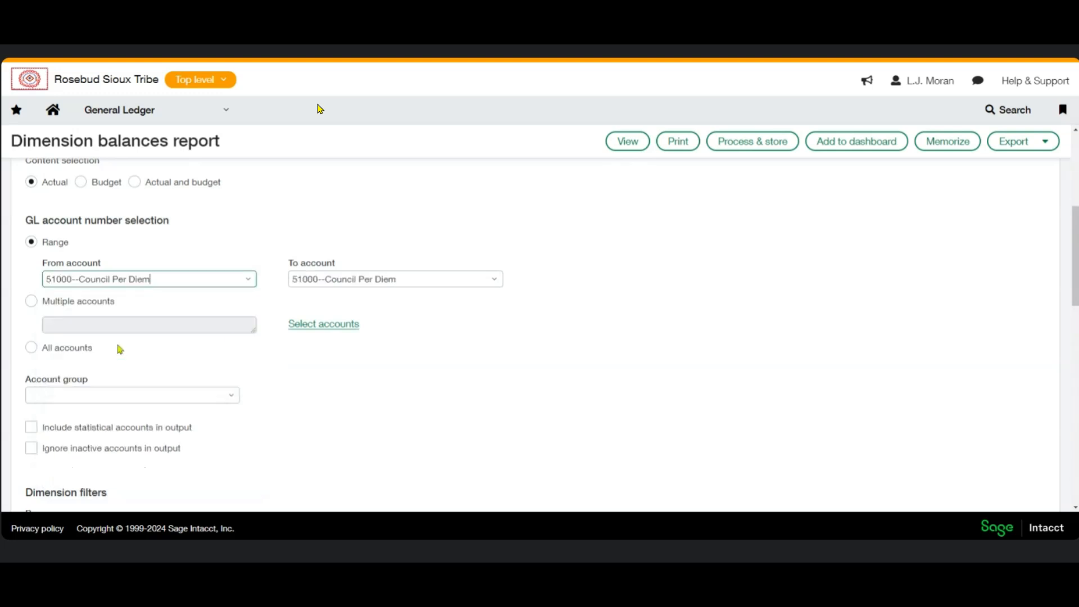
click(328, 279)
text(59)
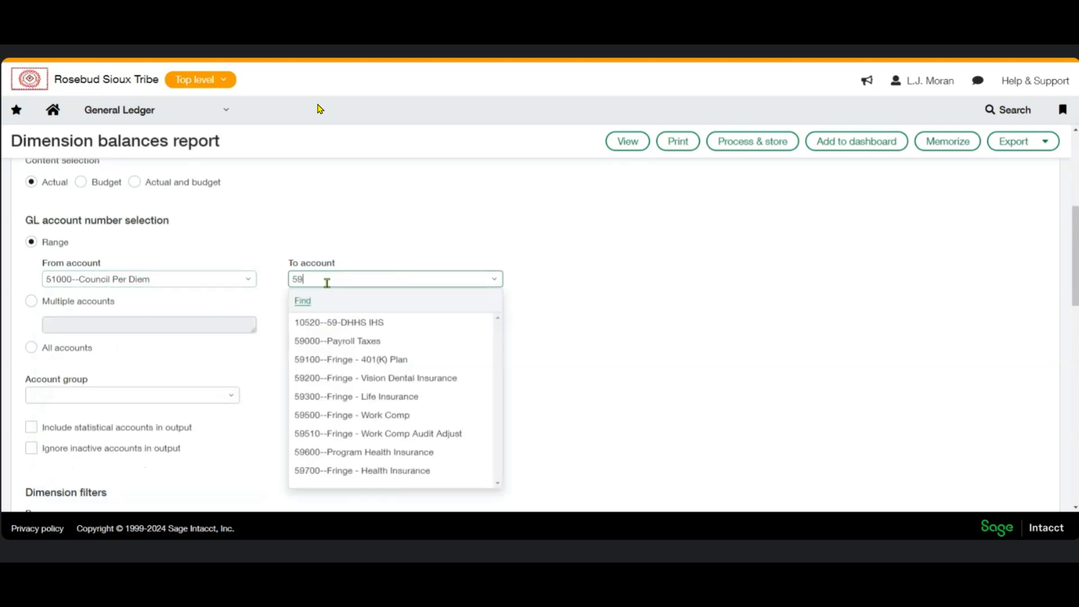
scroll(342, 377, down, 3)
click(358, 308)
scroll(353, 371, up, 5)
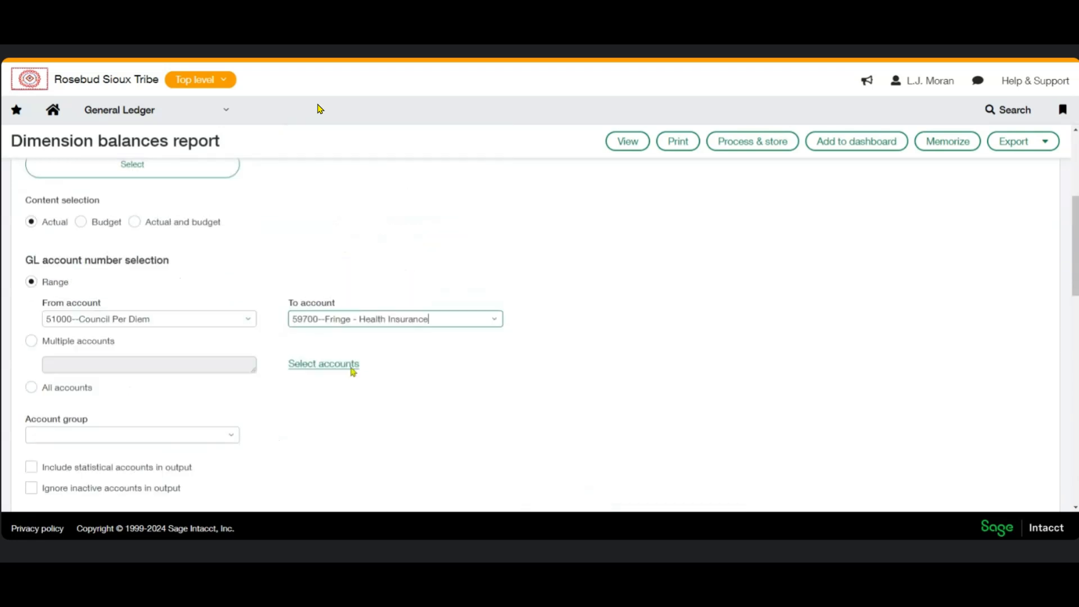
Switch the GL account selection to multiple accounts and add 55000--Tribal Employees to the selected accounts.
scroll(354, 374, down, 1)
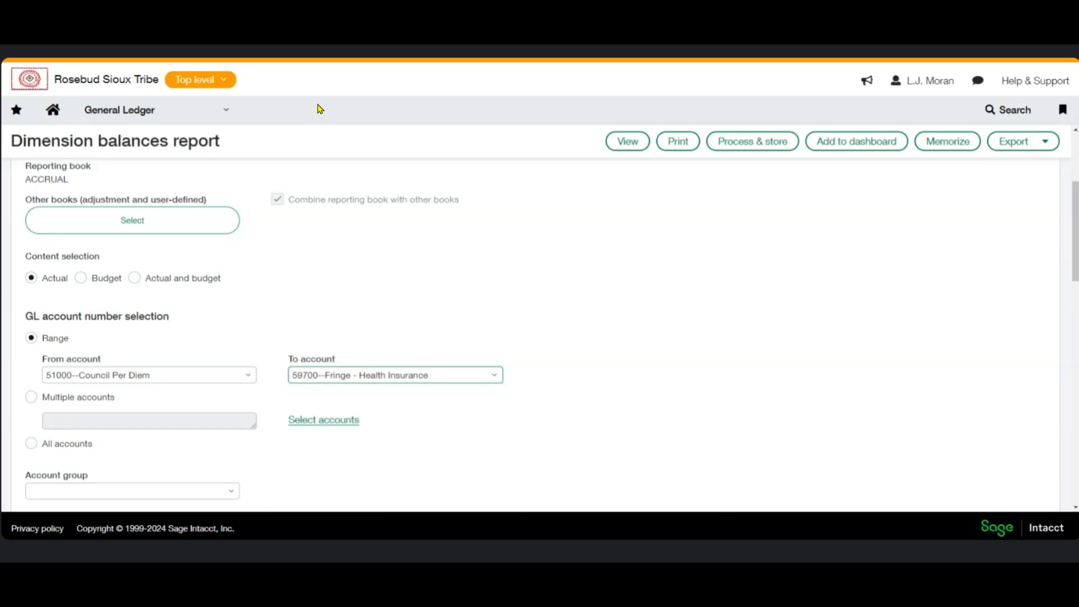
click(32, 397)
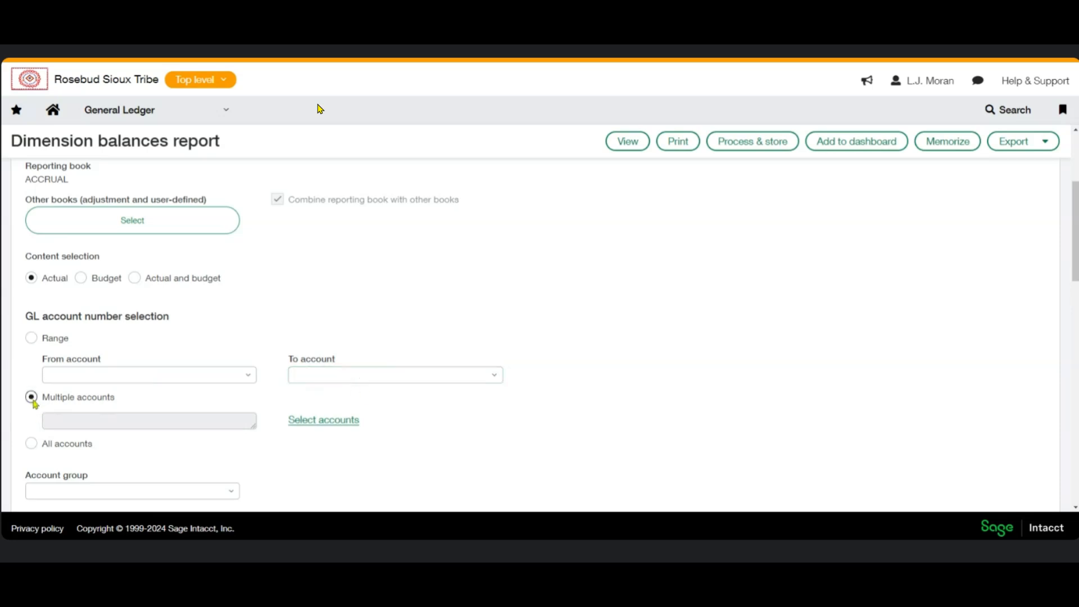
click(333, 421)
click(454, 317)
text(55000)
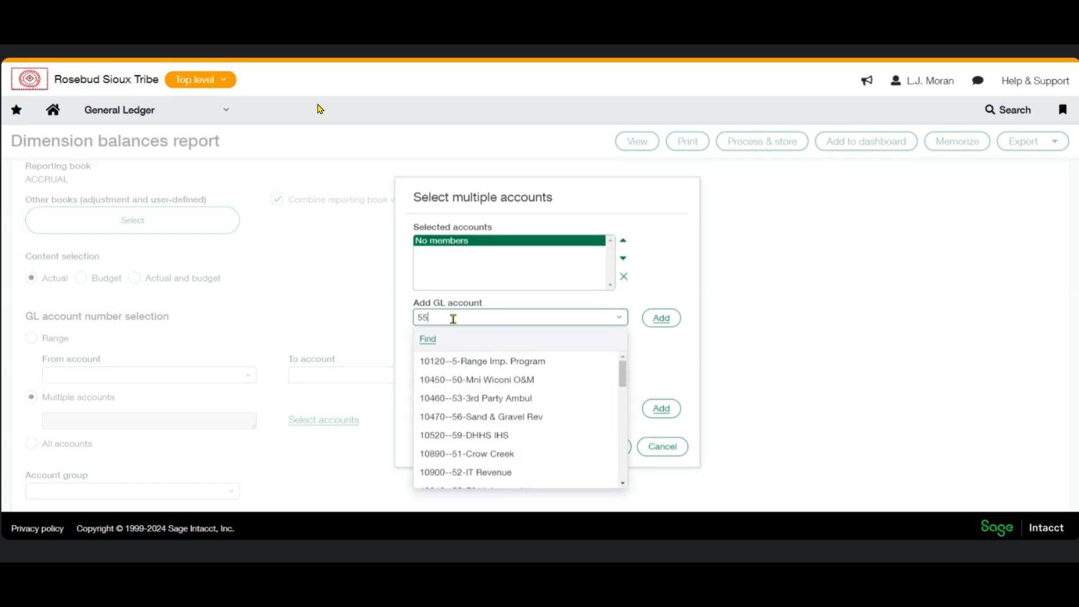
click(484, 361)
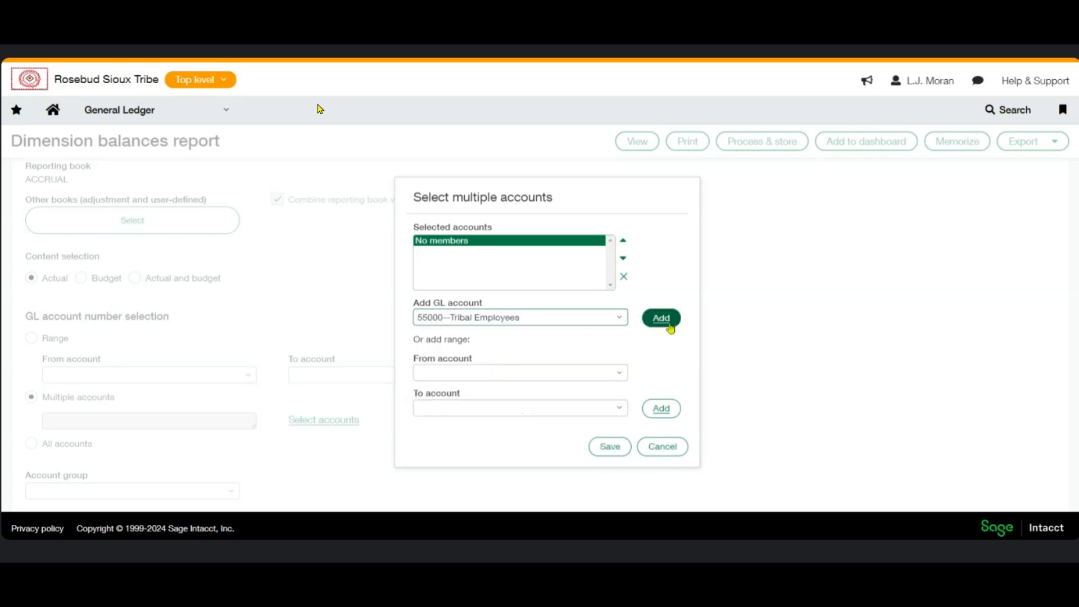
click(666, 320)
Add 60100--Travel and Training to the selected accounts and save the multiple-account selection.
text(69010)
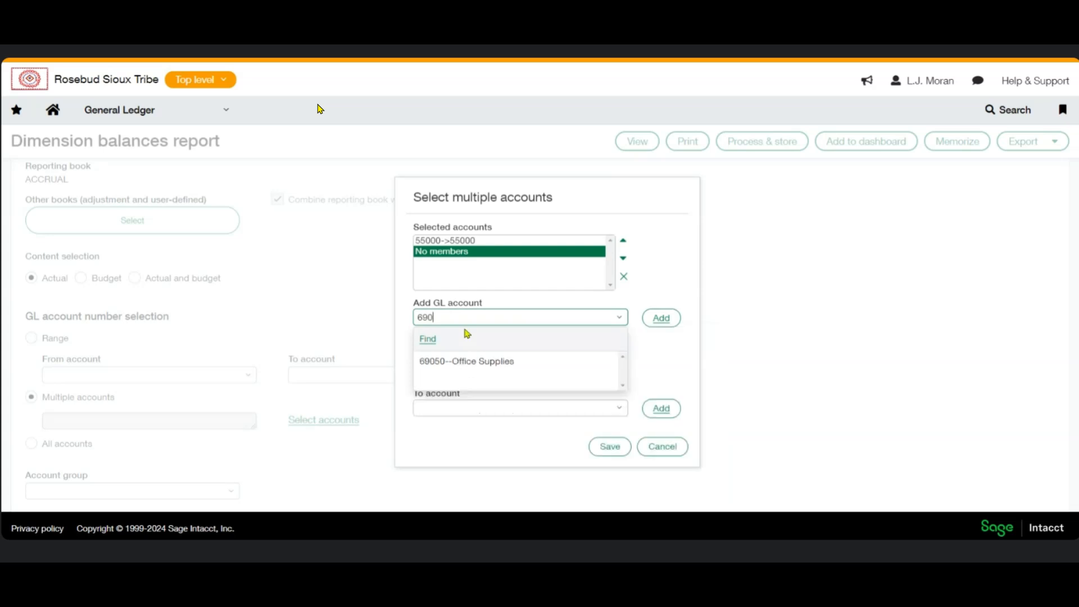
key(BackSpace)
key(BackSpace)
key(BackSpace)
key(BackSpace)
text(0100)
click(494, 361)
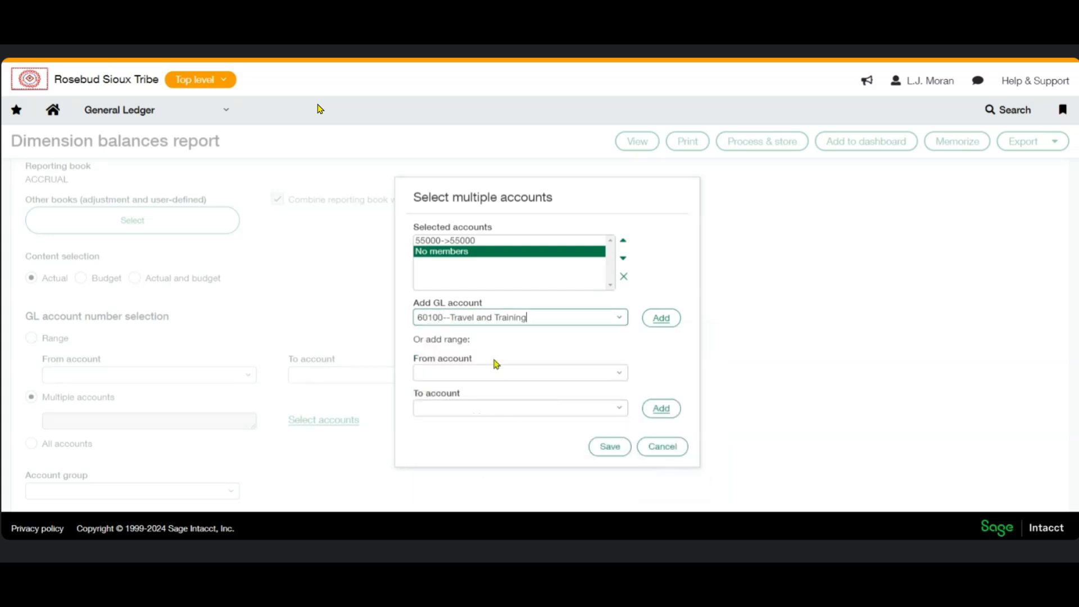
click(675, 316)
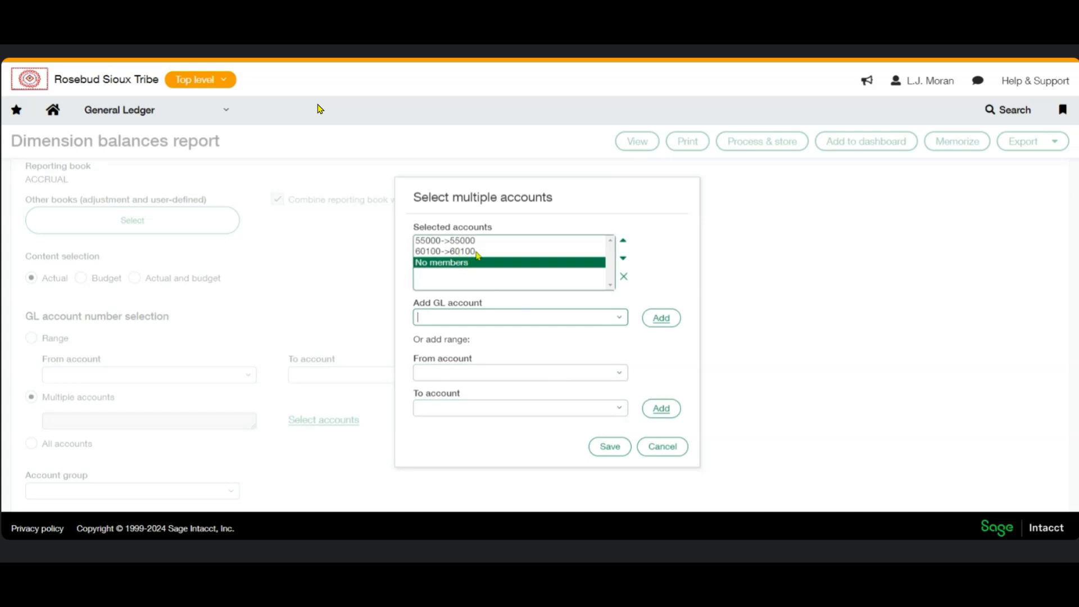
click(610, 447)
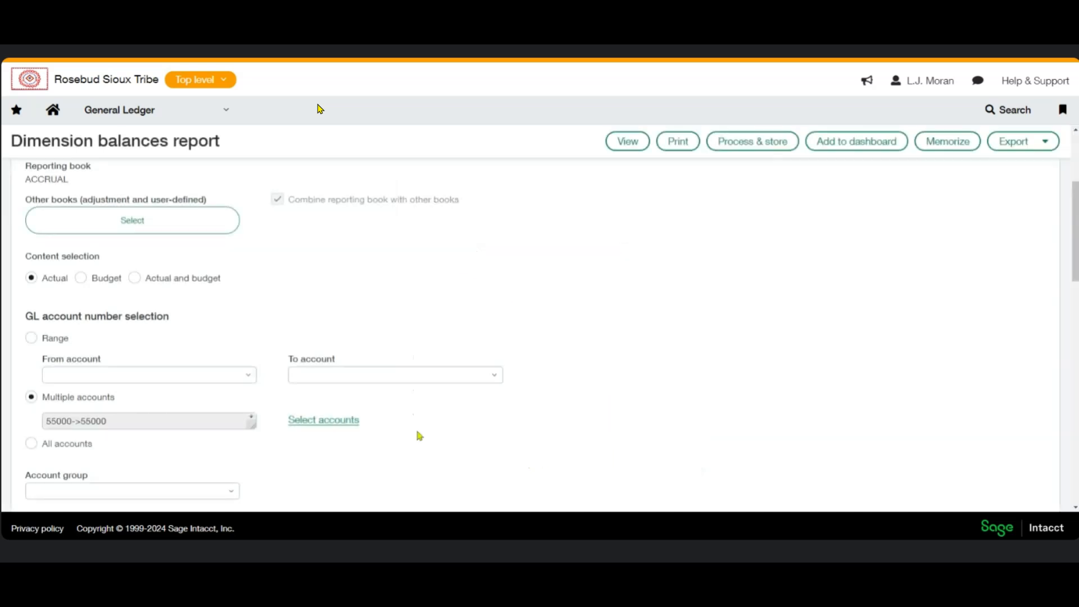
Set the GL account number selection to all accounts.
scroll(419, 436, down, 1)
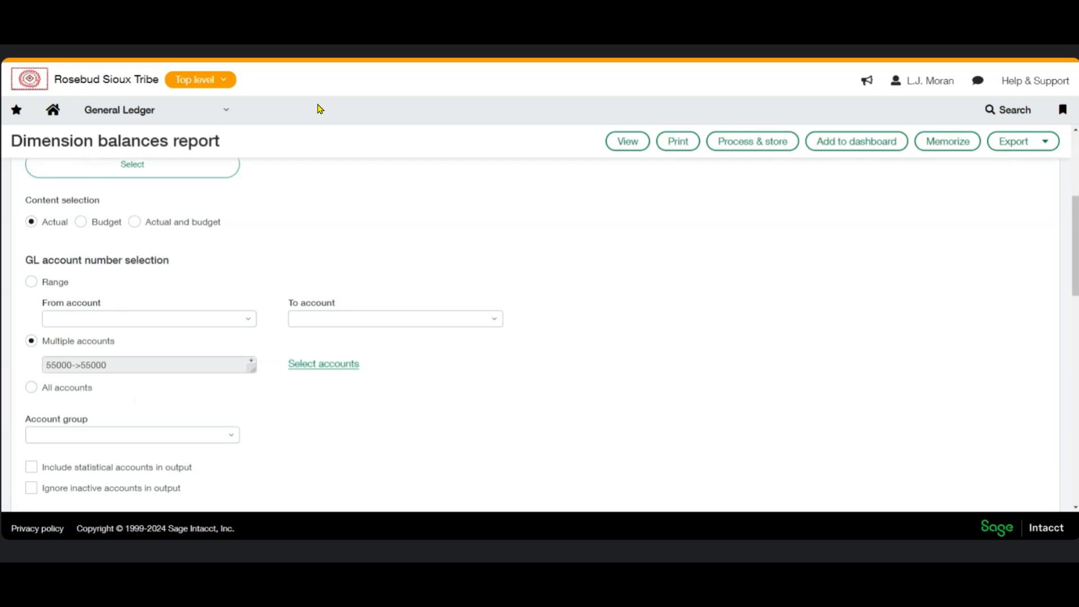
click(31, 387)
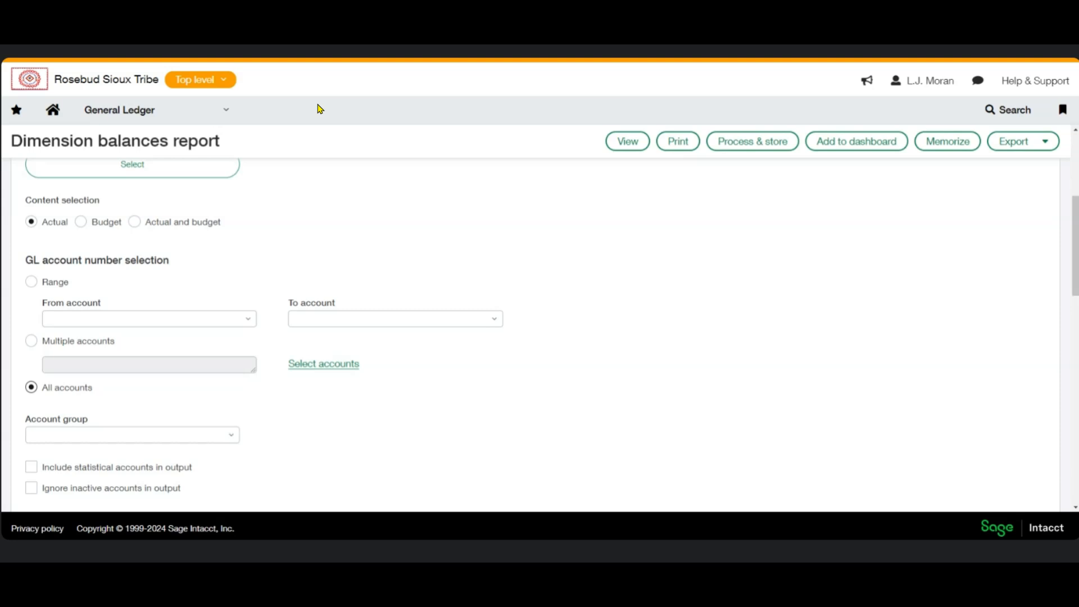
Look through the available account groups and set the account group to All Exp GL Accts.
scroll(136, 413, down, 1)
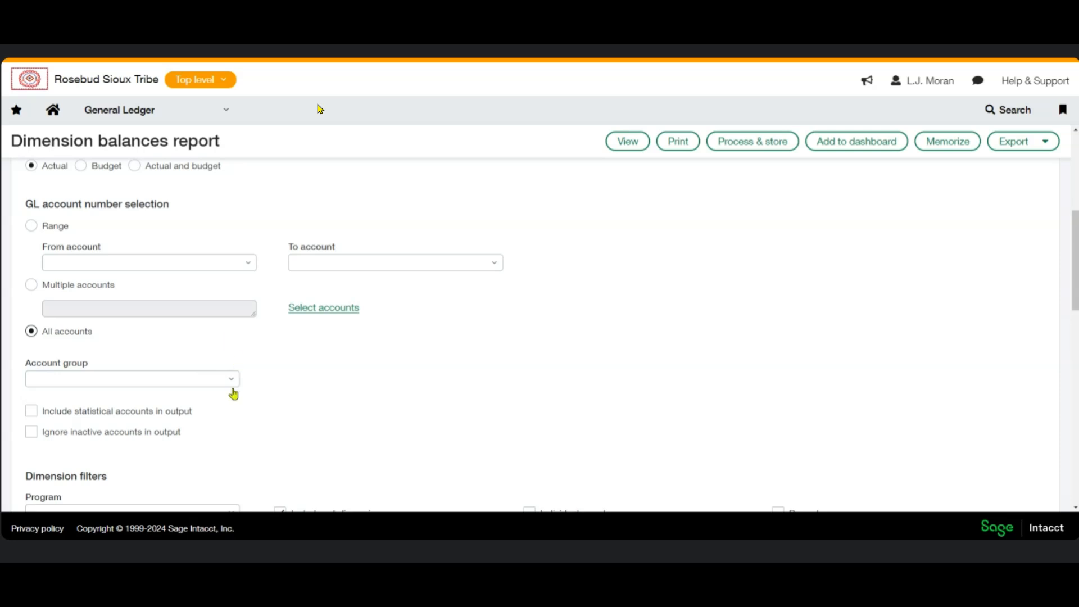
click(173, 381)
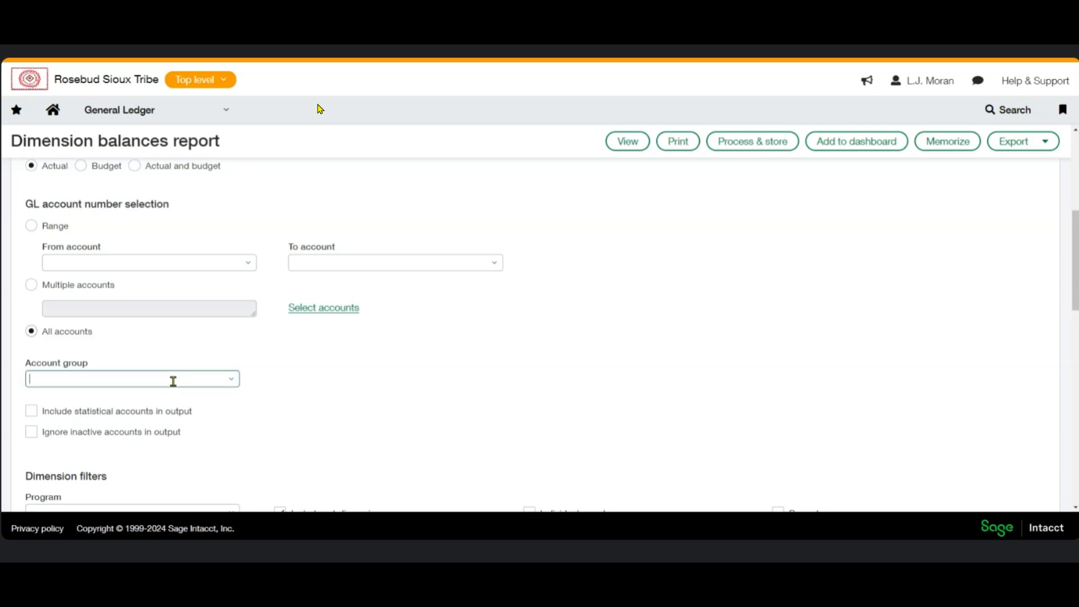
click(232, 379)
mouse_move(357, 202)
mouse_down()
mouse_move(357, 362)
mouse_move(350, 196)
mouse_up()
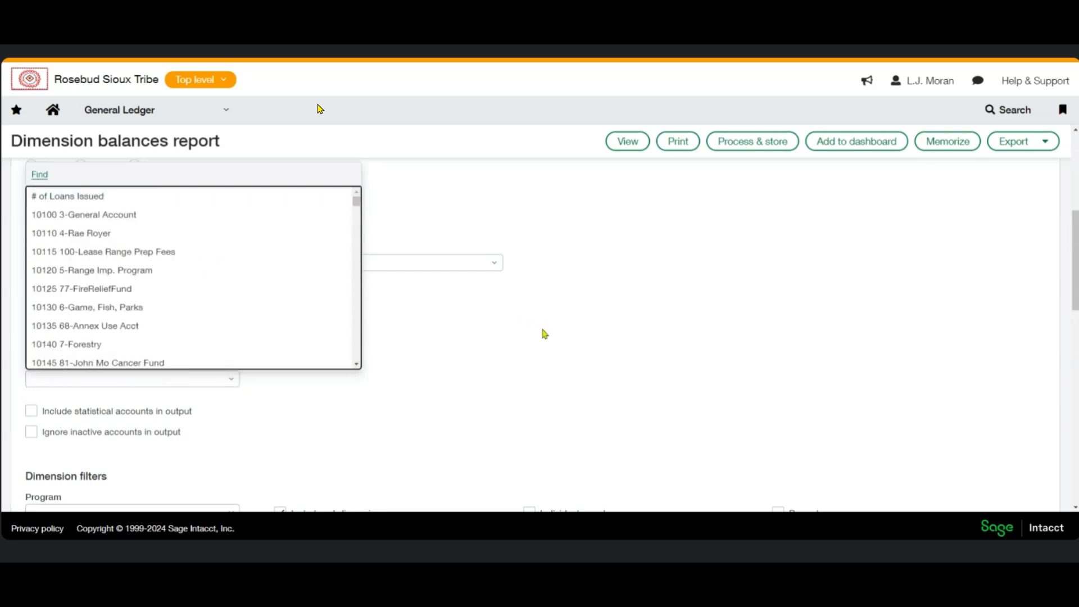
click(545, 335)
click(111, 381)
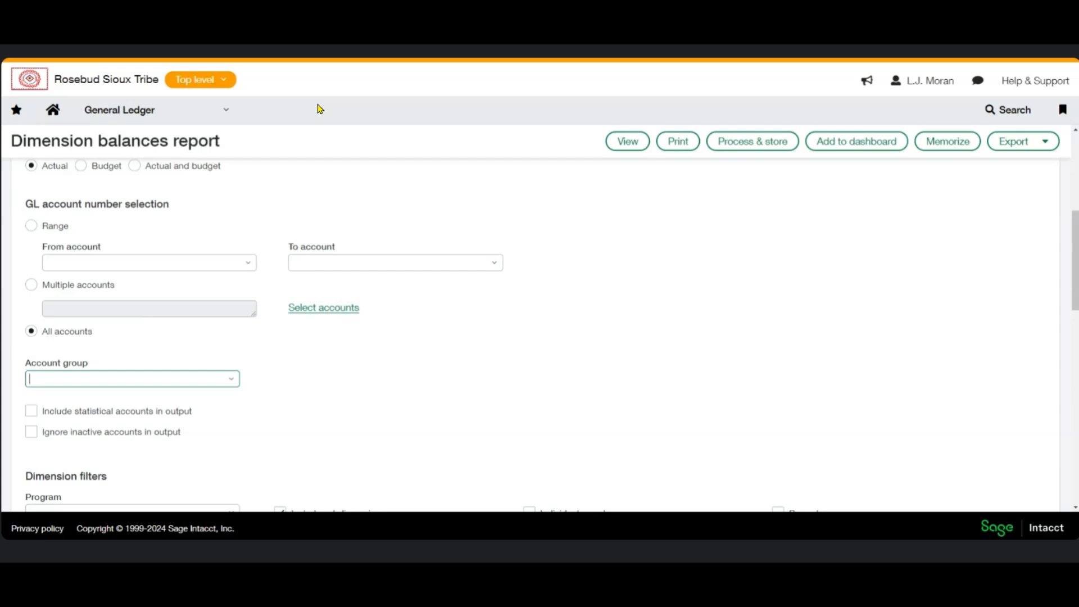
text(all exp)
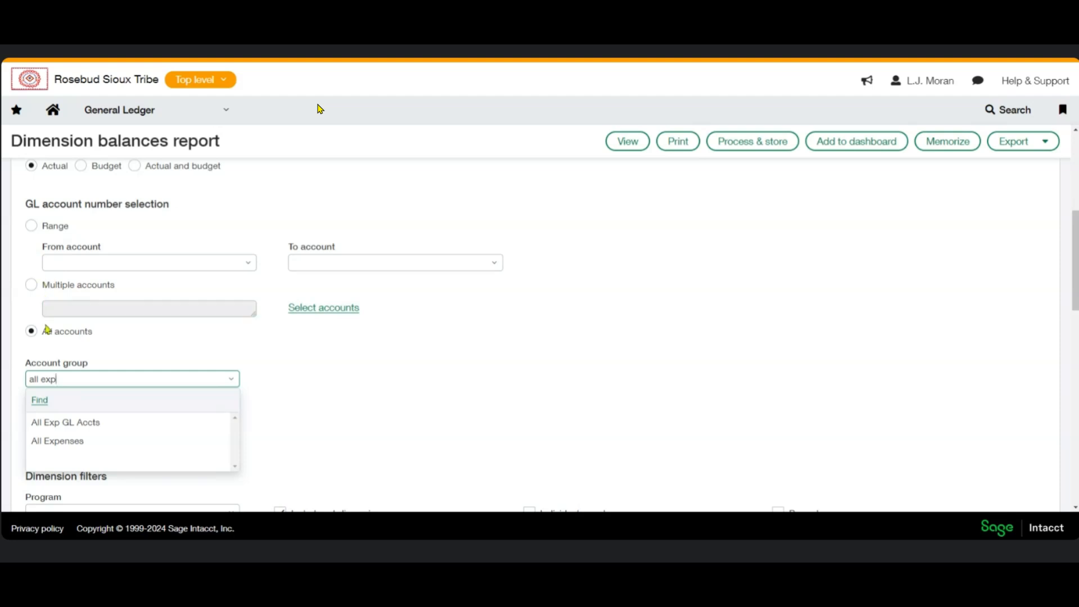
click(82, 422)
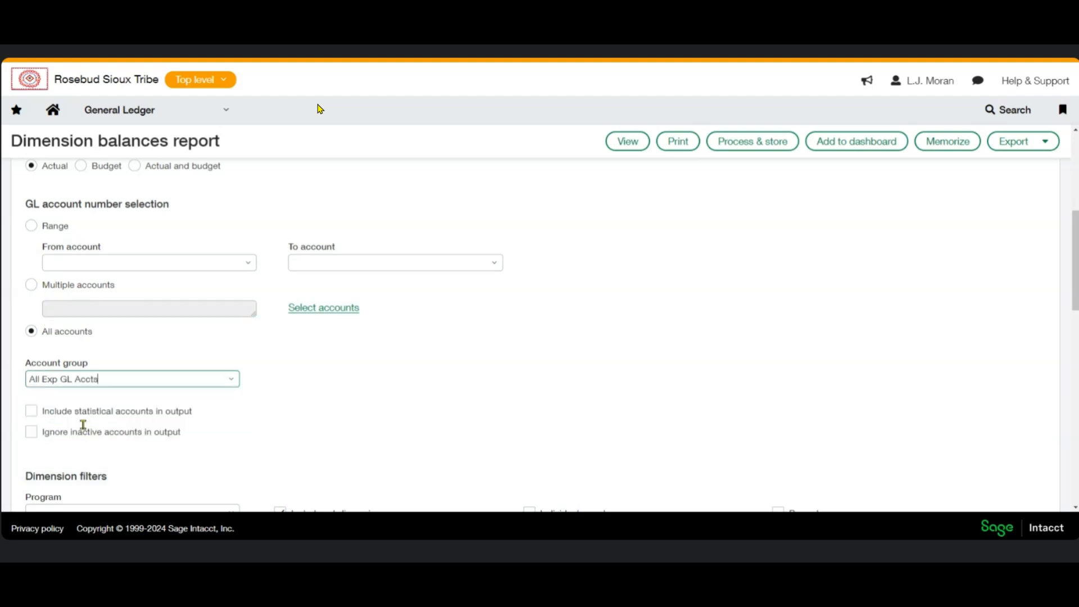
Replace the account group with All Rev - COS - Exp, and clear the account group again.
triple_click(113, 380)
text(all rev)
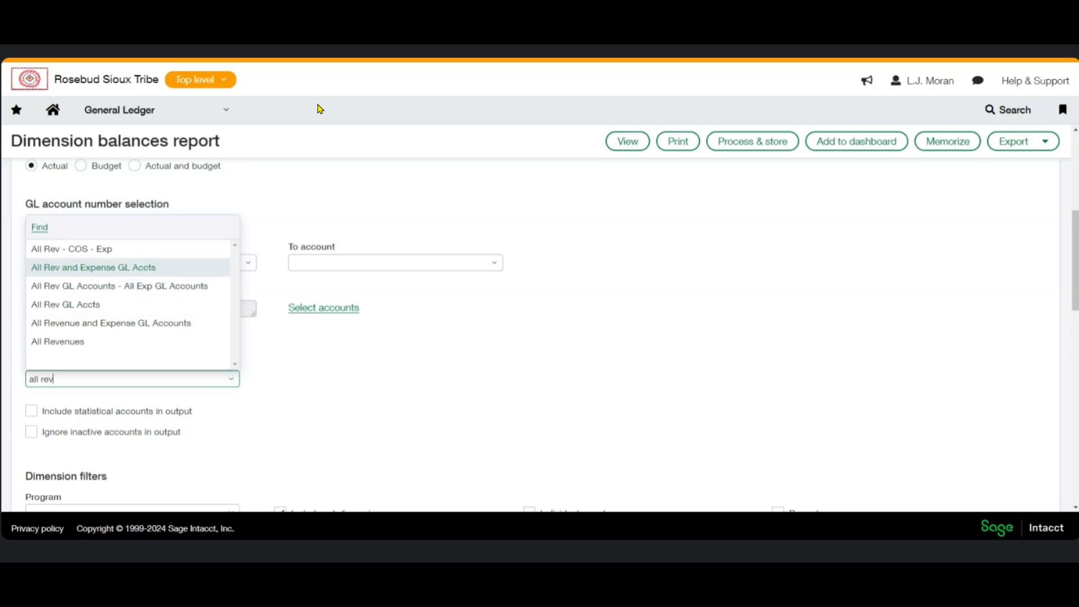
click(504, 444)
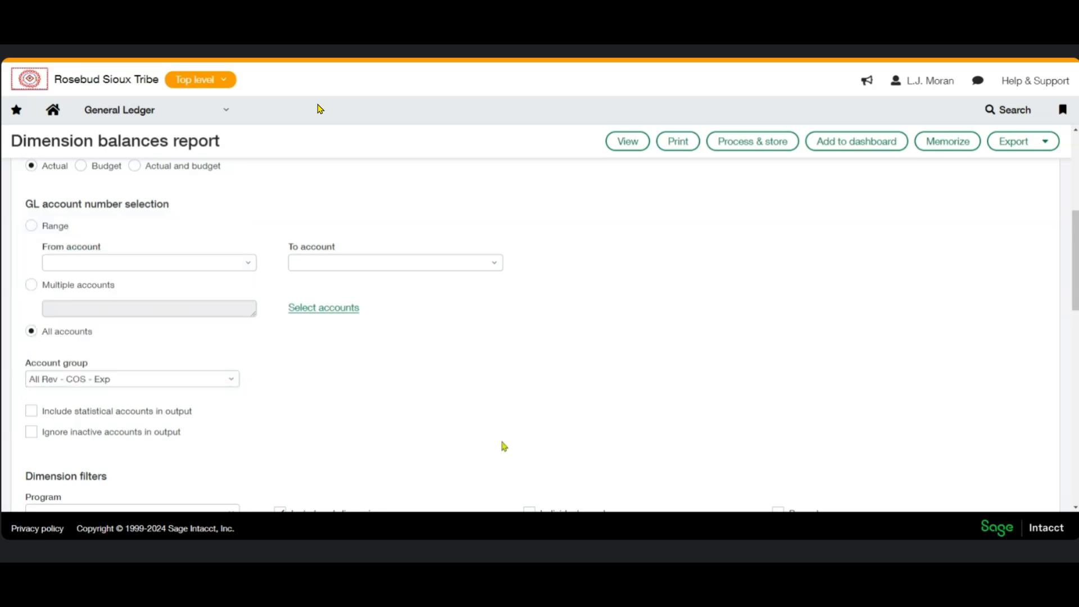
click(107, 380)
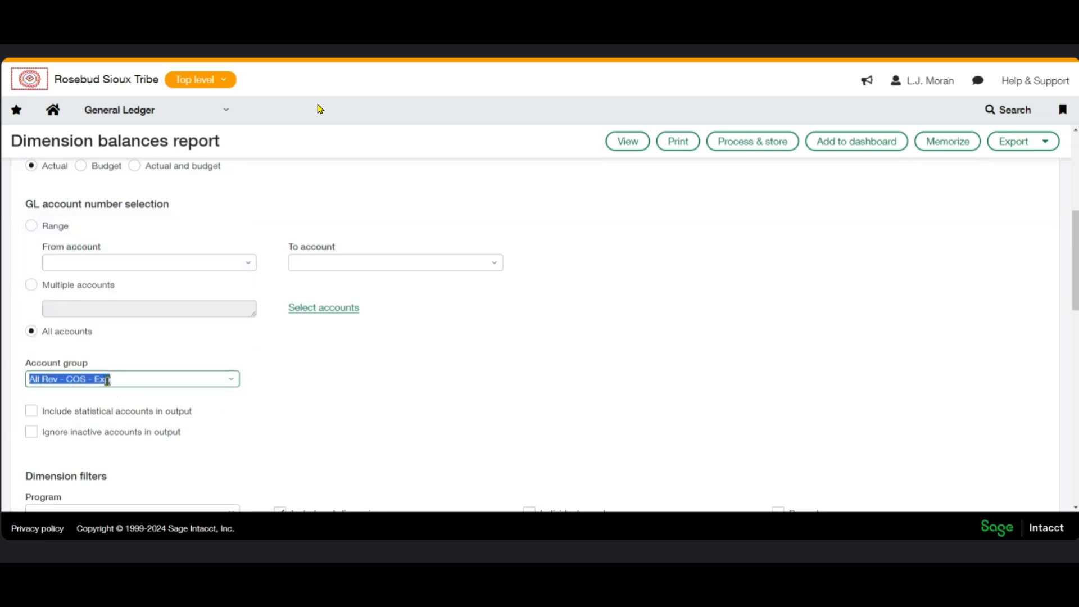
key(BackSpace)
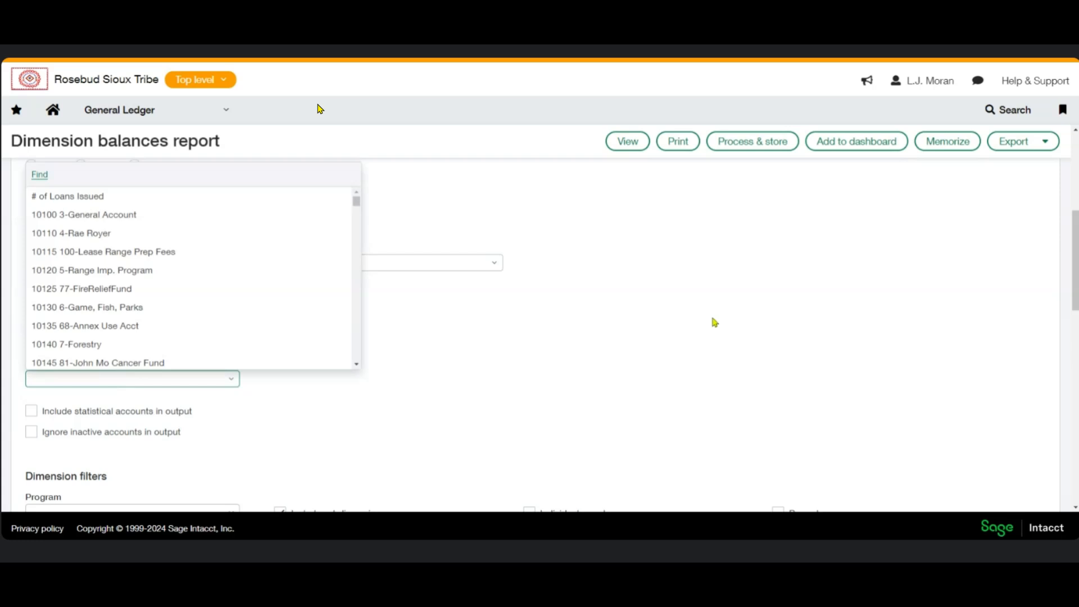
click(714, 322)
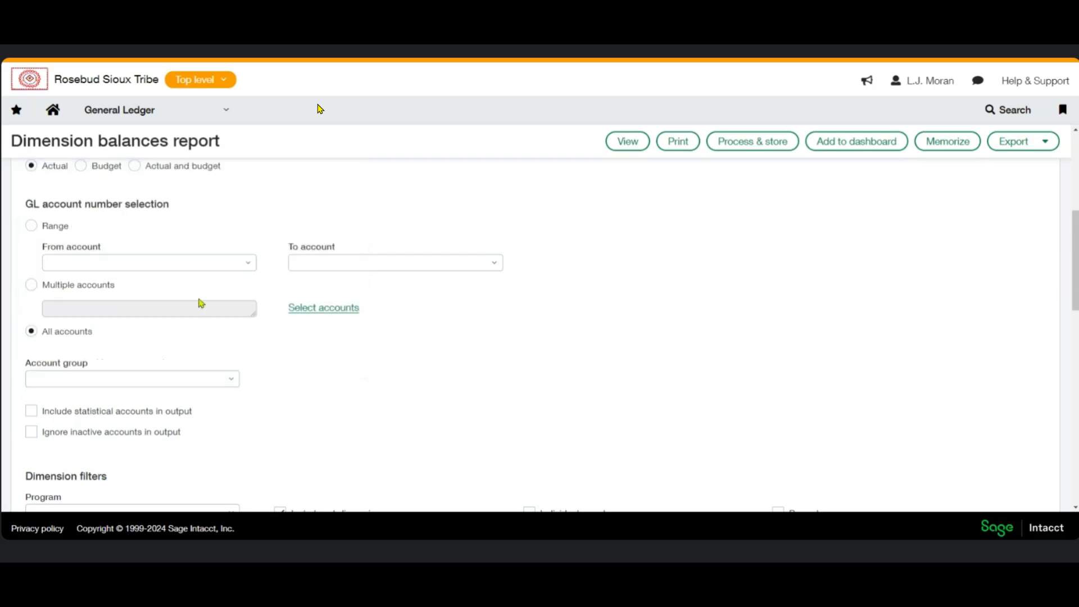
Switch the GL account selection to a range covering only 68100--Utilities - Propane/Electricity/Garbage/etc.
click(31, 225)
click(108, 264)
text(68100)
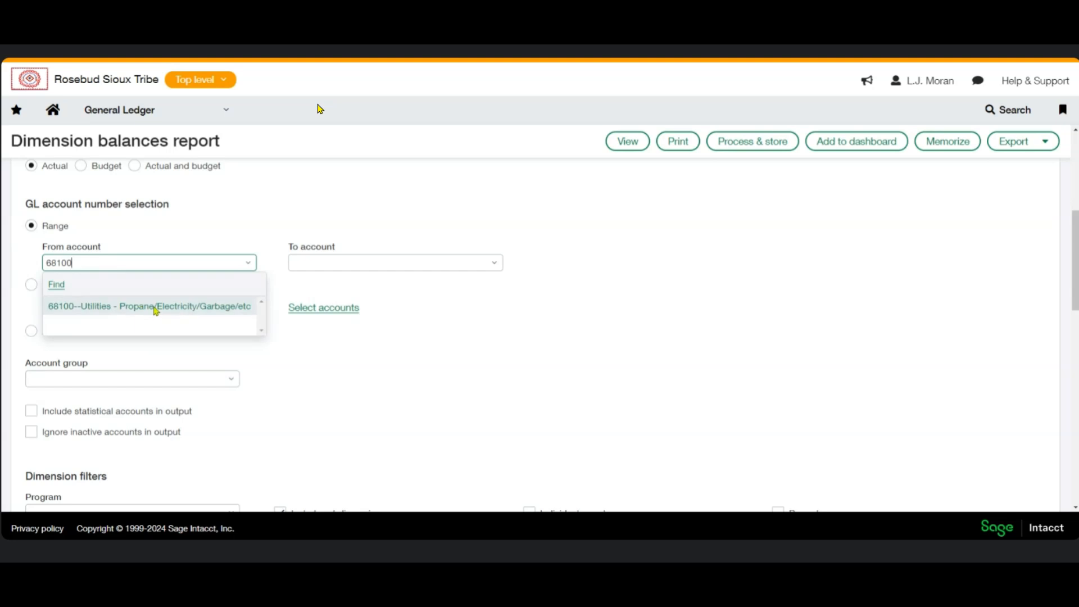
click(155, 307)
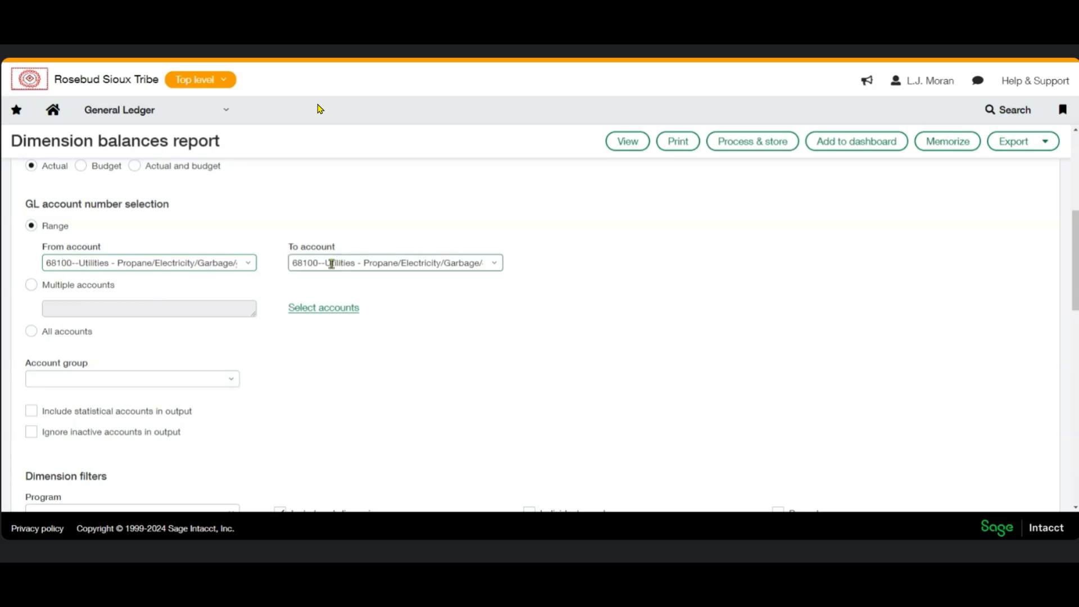
Set the Program dimension filter to All Programs--All Programs.
scroll(239, 284, down, 2)
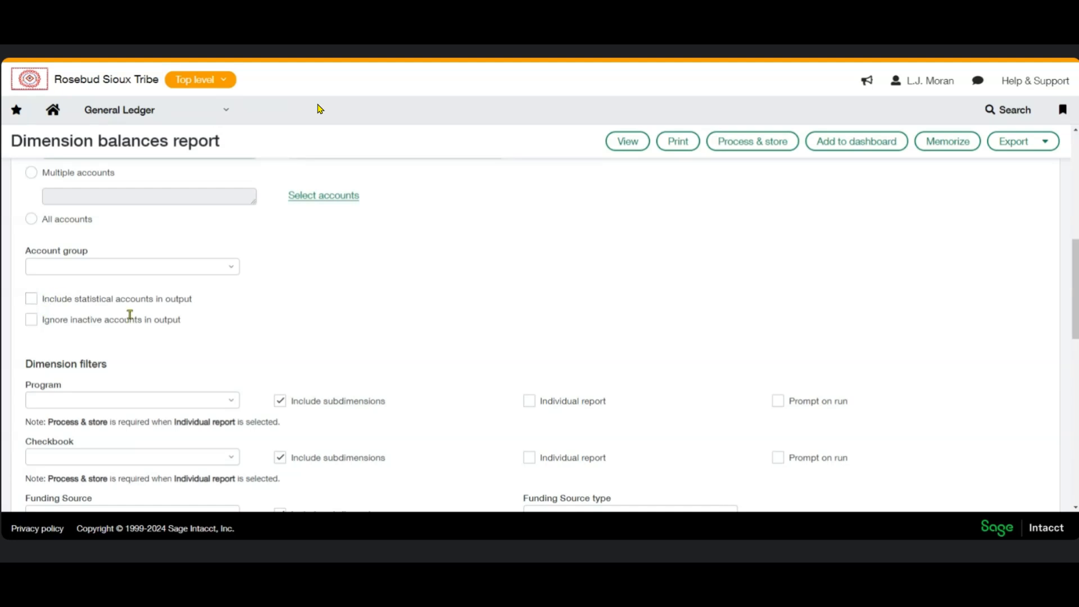
scroll(246, 314, down, 2)
scroll(246, 314, down, 1)
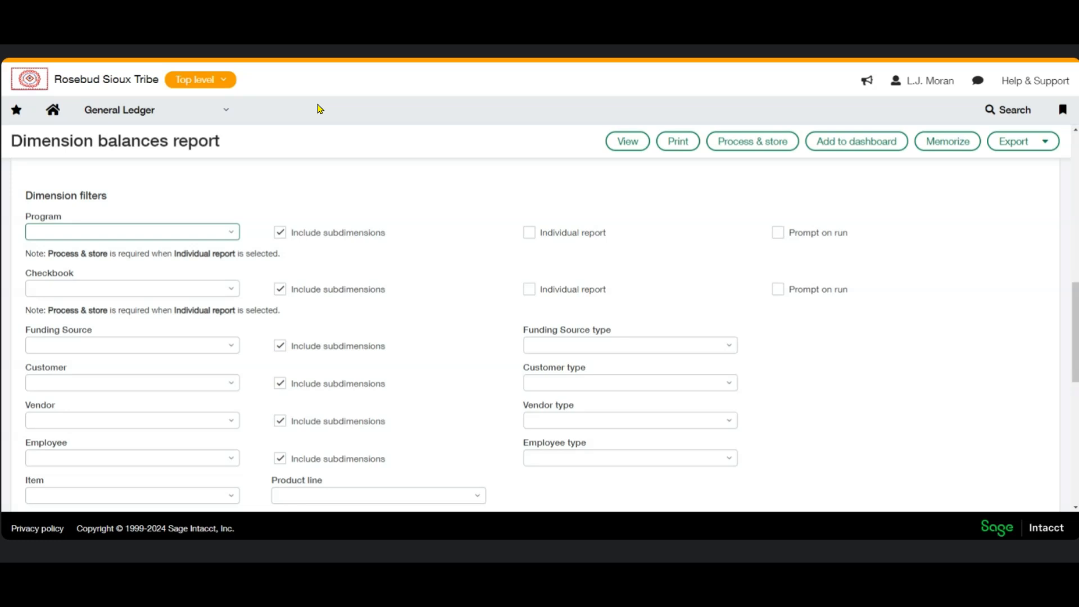
text(all)
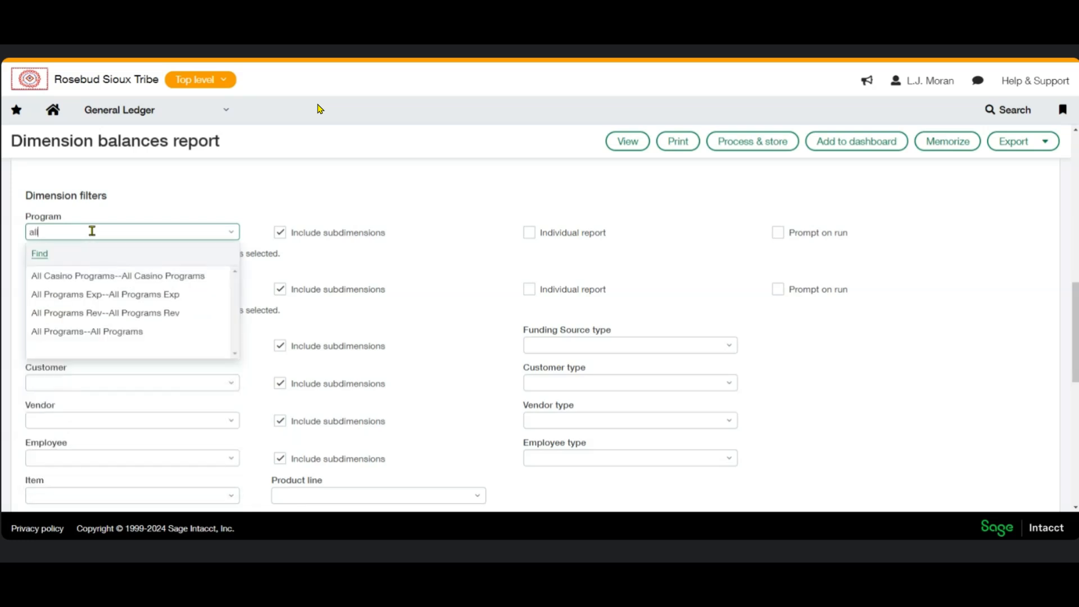
click(114, 335)
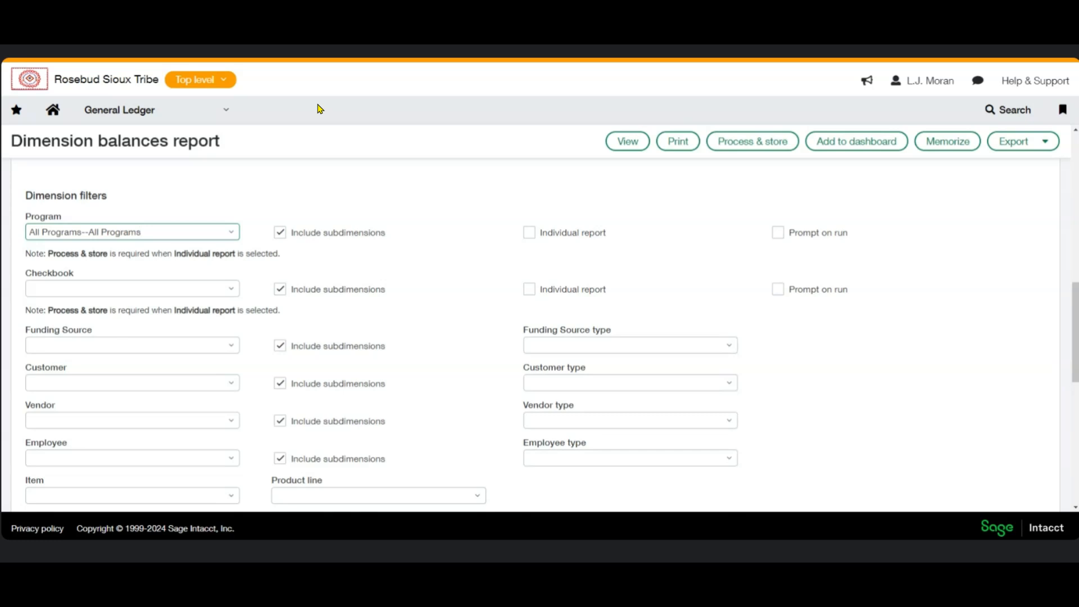
Set the Checkbook dimension filter to 3--General Account.
click(76, 291)
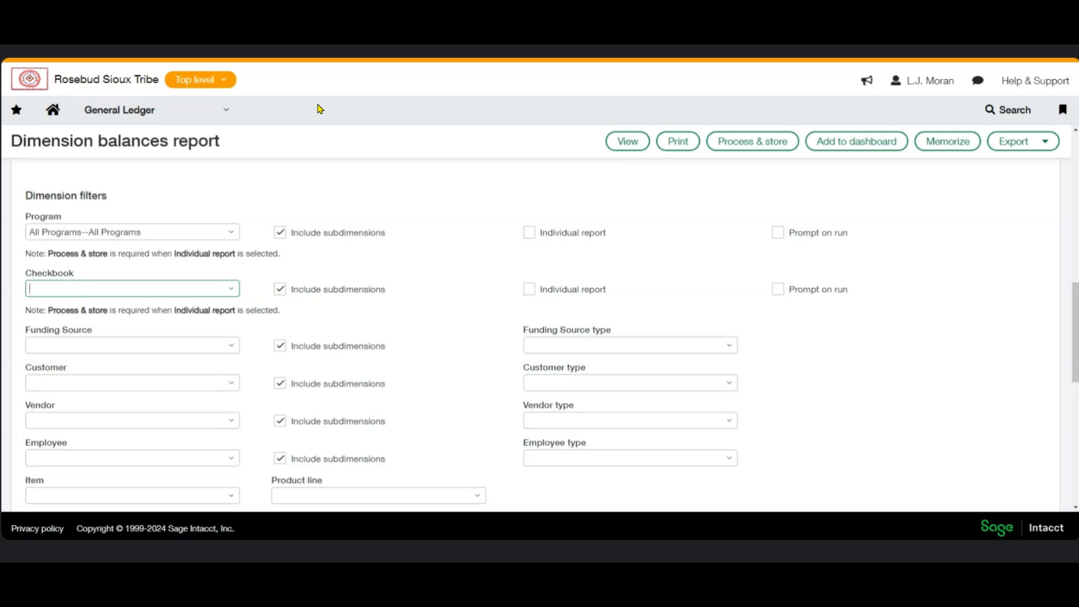
text(all)
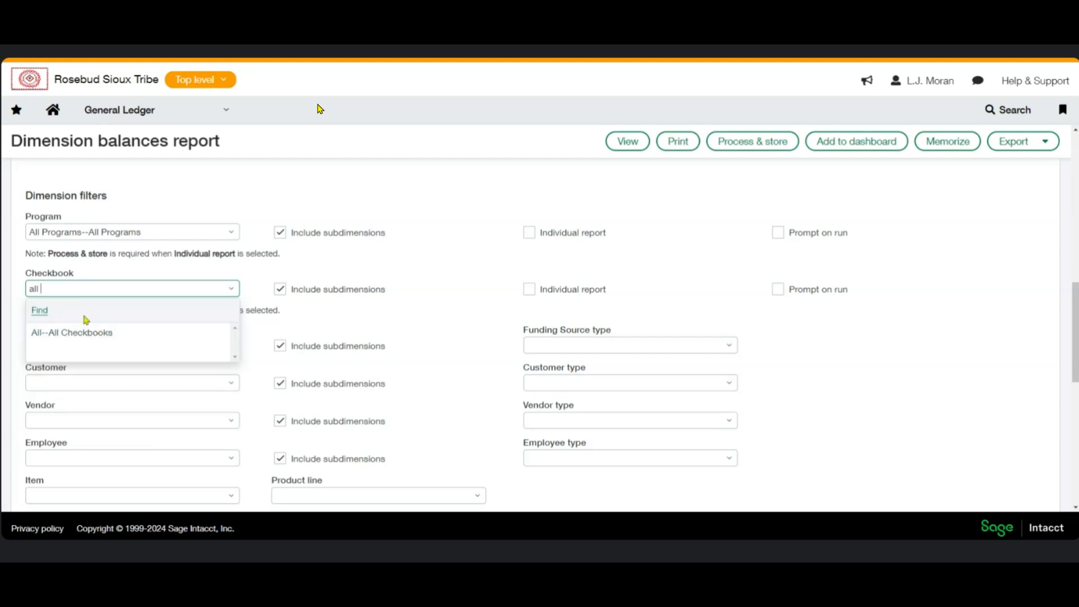
drag(60, 289, 2, 278)
text(3-)
click(92, 333)
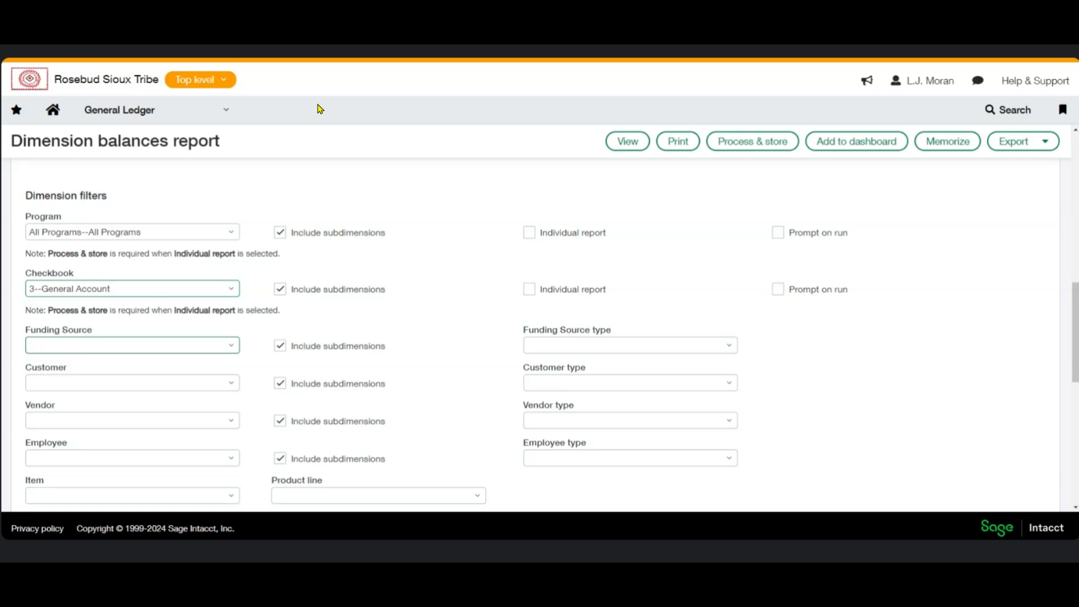
Set the Funding Source dimension filter to 50.000 Parent--(R) General Fund.
click(95, 345)
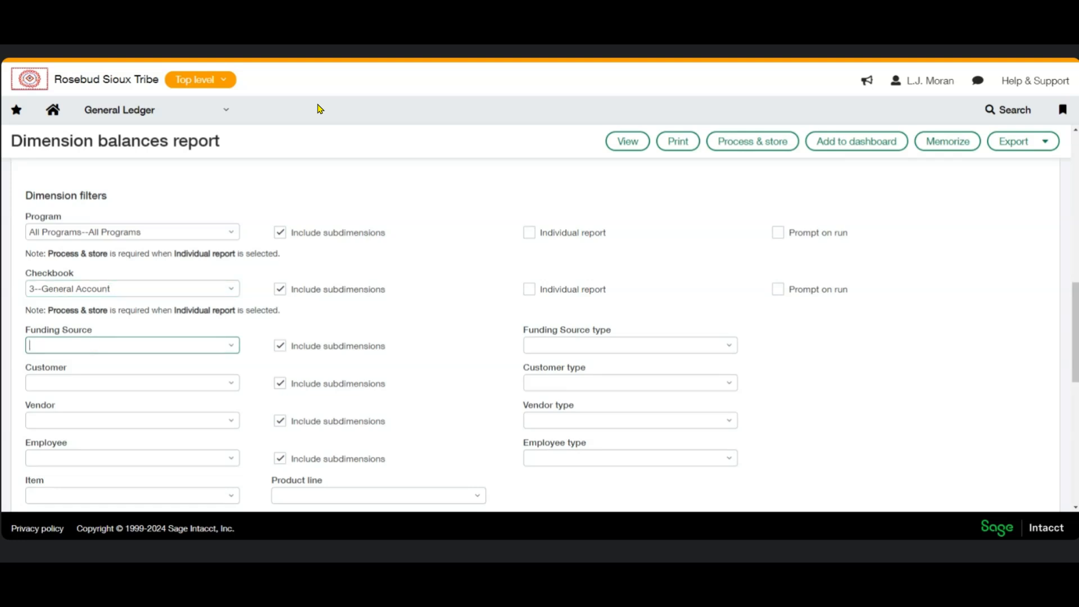
text(50.000)
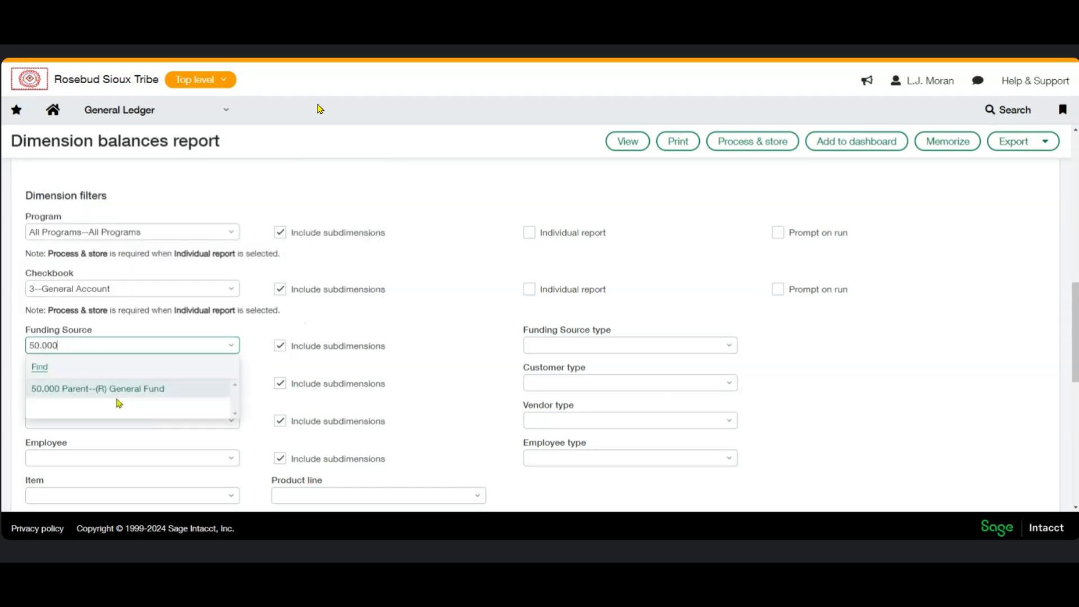
click(115, 390)
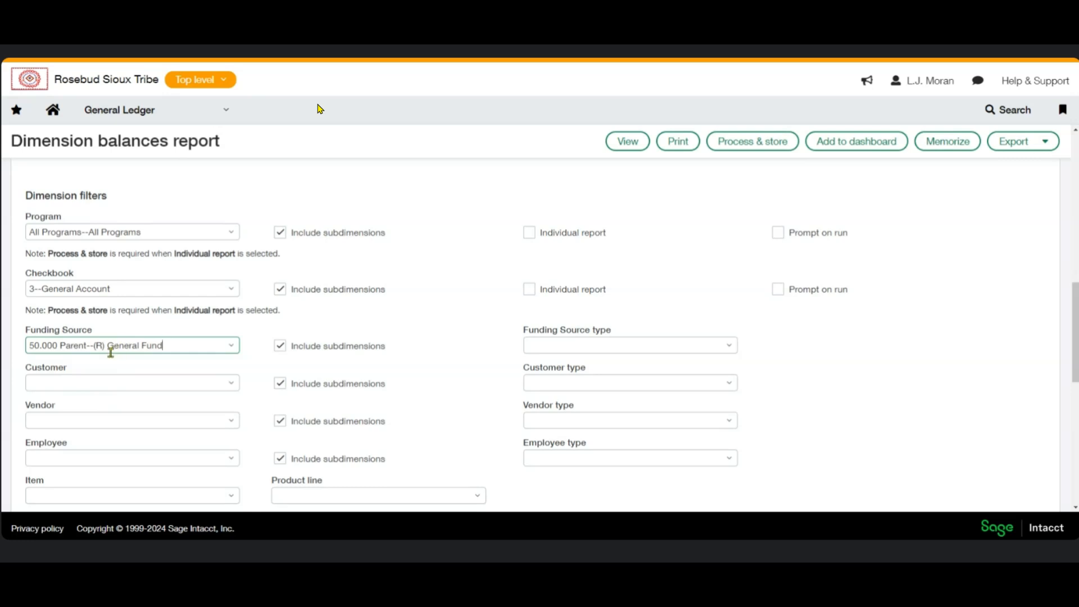
Go through the Vendor, Employee, Item and Class dimension filters without choosing any value.
scroll(129, 344, down, 2)
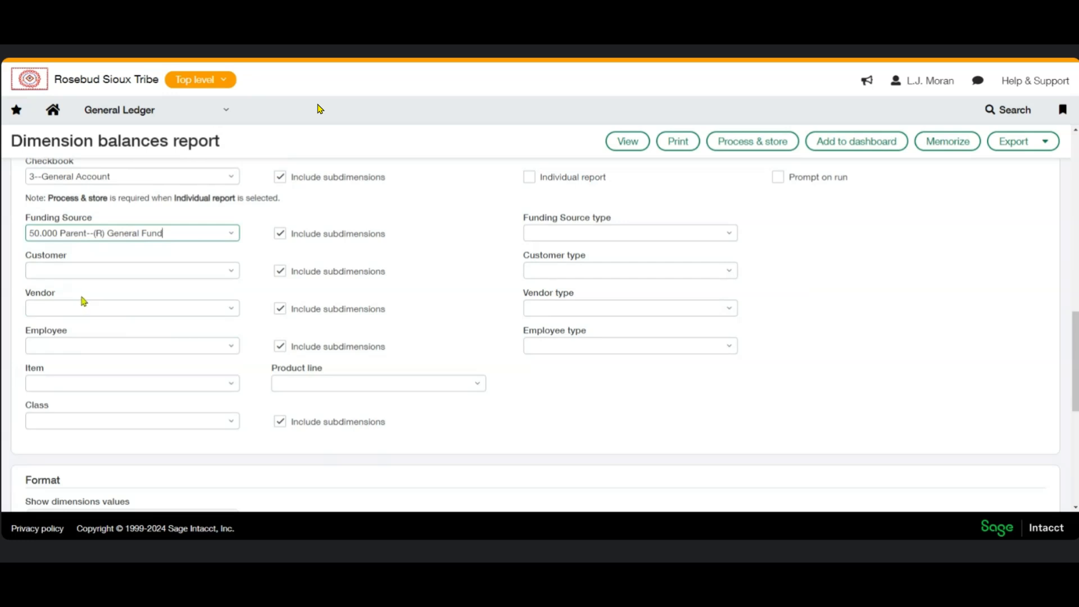
click(83, 309)
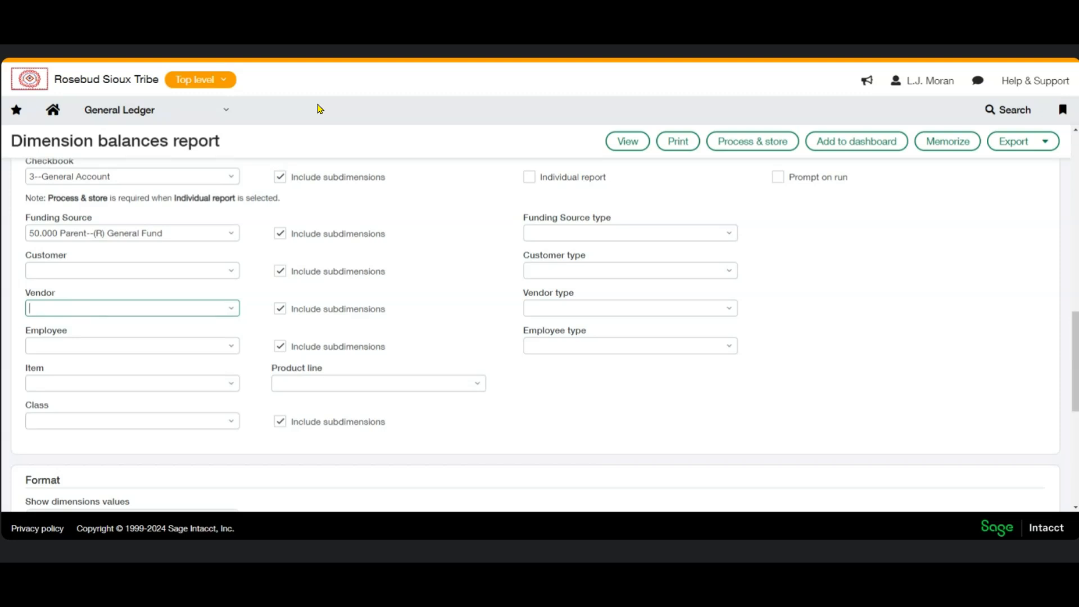
click(94, 345)
click(107, 381)
click(115, 421)
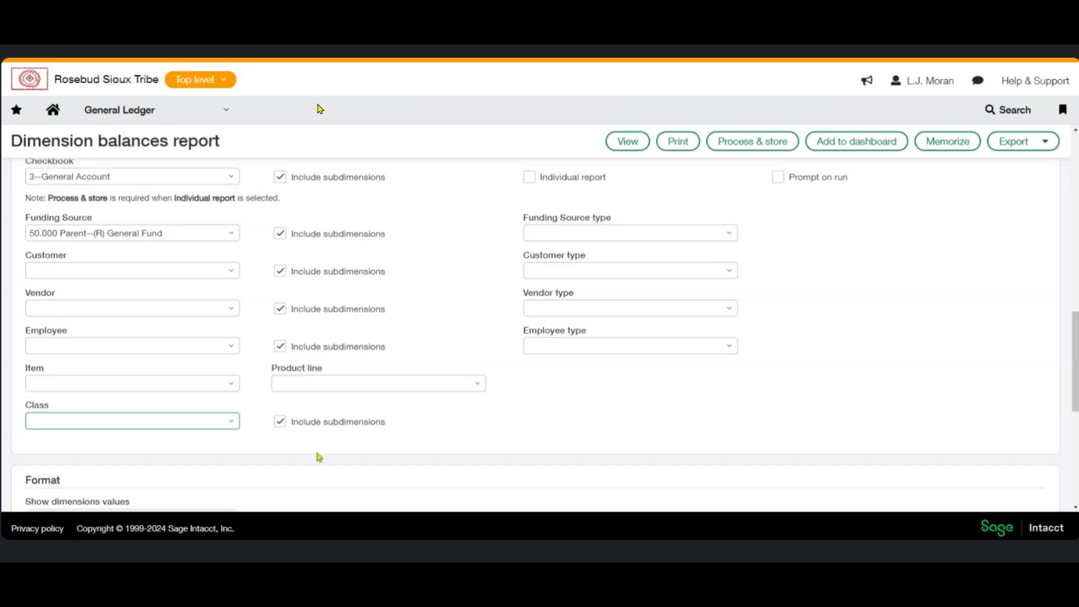
Remove Vendor ID and name, Account ID and name, and Funding Source ID from the shown dimension values in the report format.
scroll(404, 387, down, 1)
scroll(413, 383, down, 4)
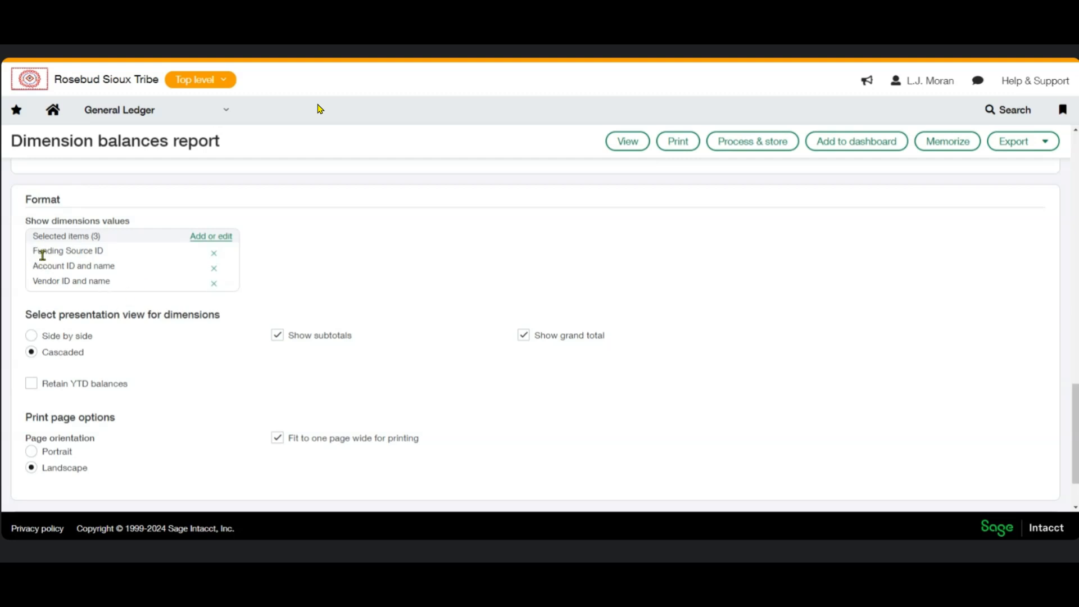
drag(32, 235, 88, 247)
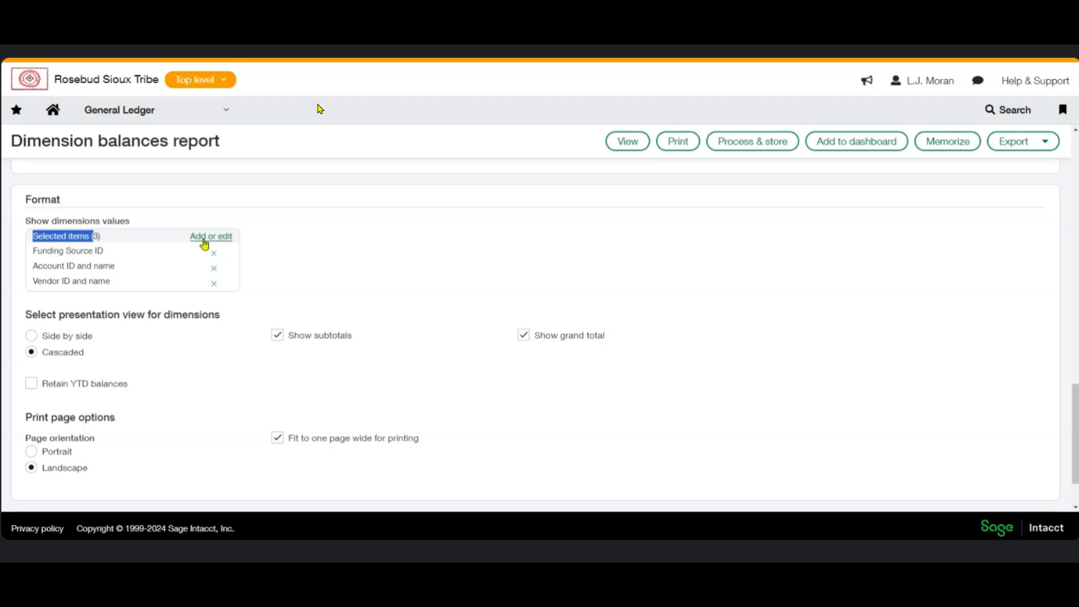
click(213, 283)
click(214, 268)
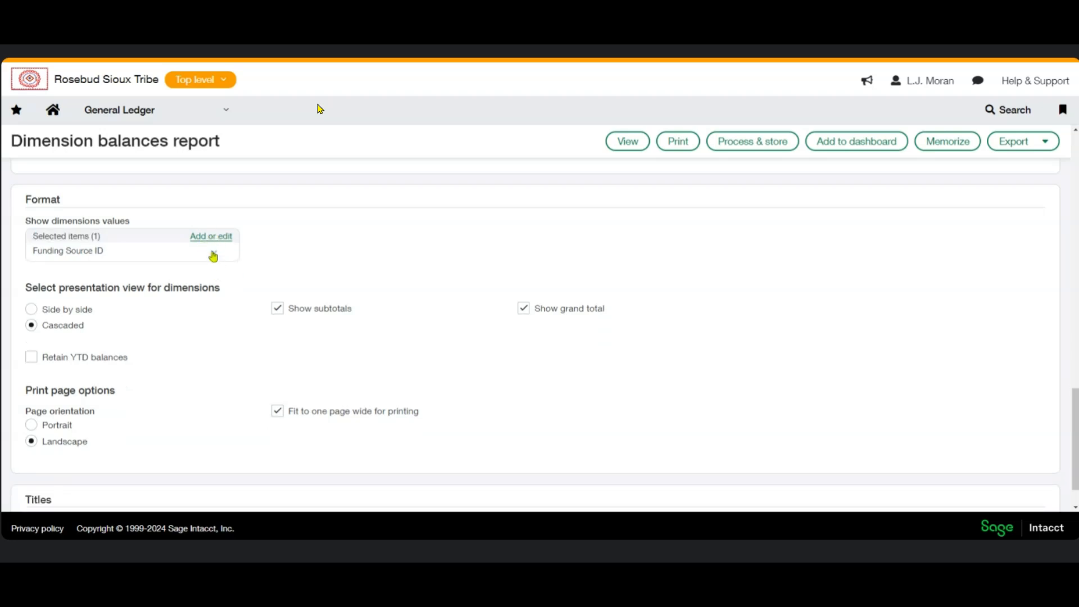
click(213, 253)
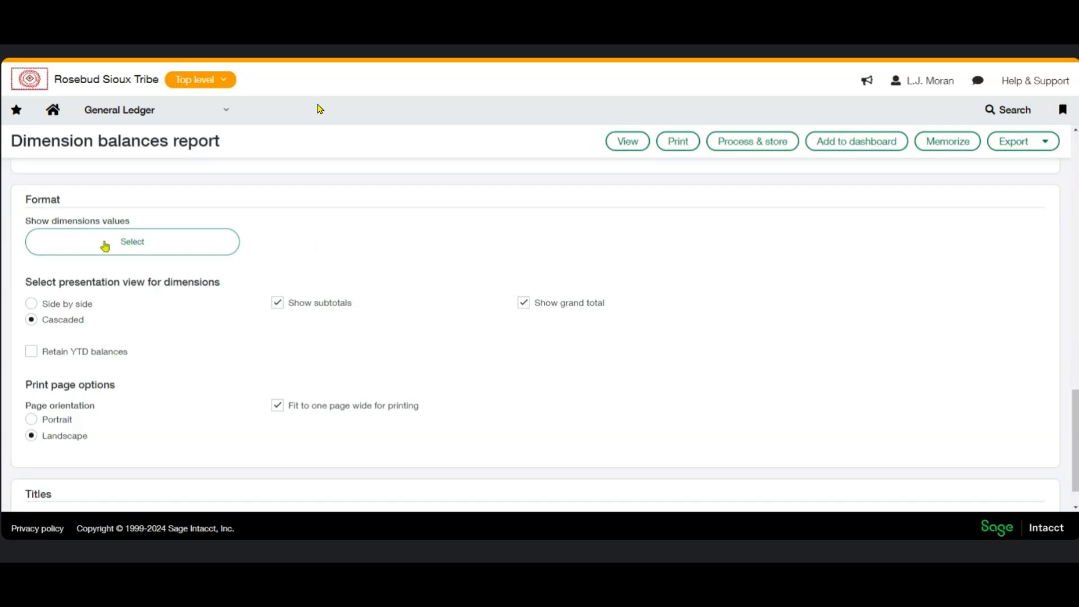
Add Funding Source ID to the shown dimension values in the report format.
click(130, 242)
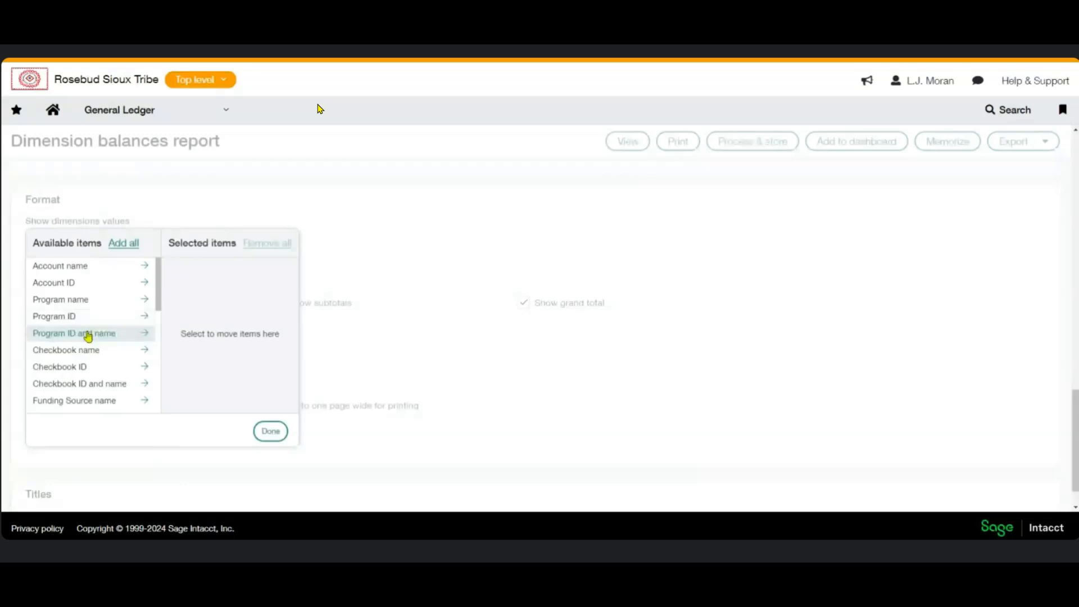
scroll(89, 335, down, 1)
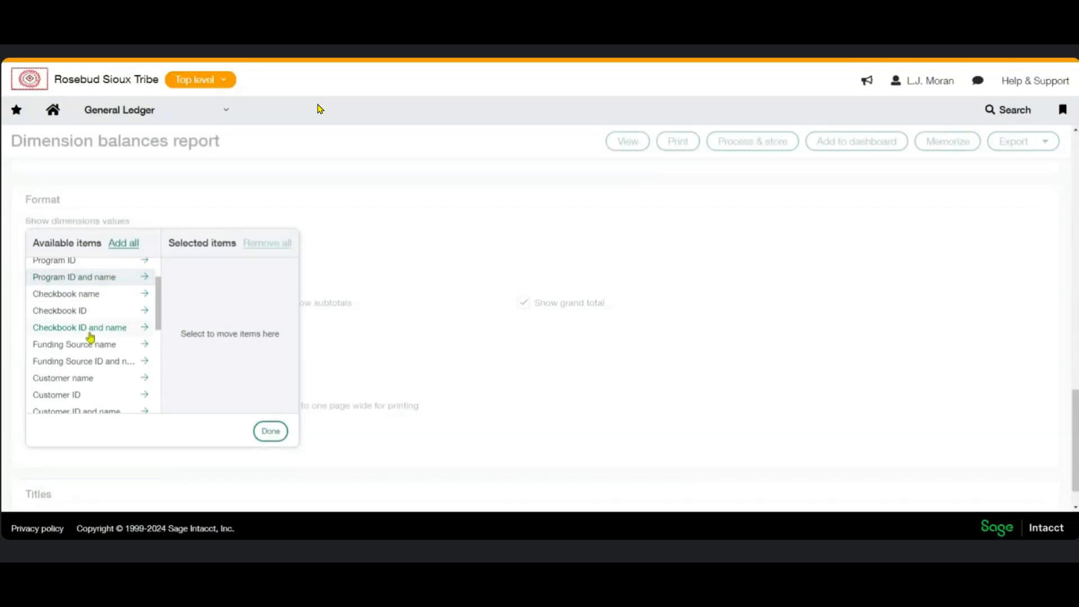
scroll(86, 321, down, 1)
scroll(87, 317, up, 1)
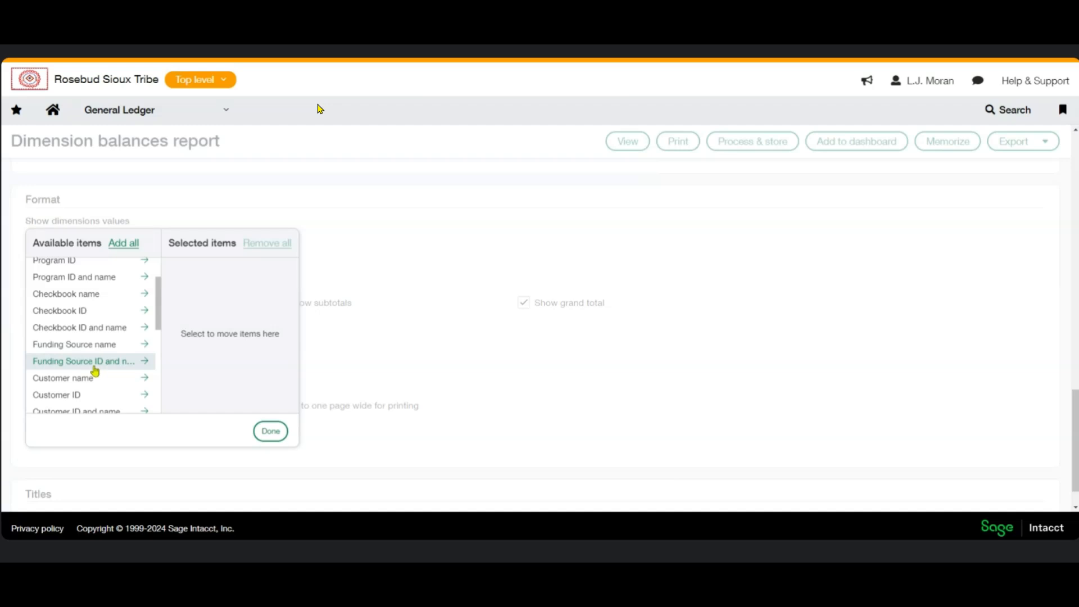
scroll(94, 371, down, 3)
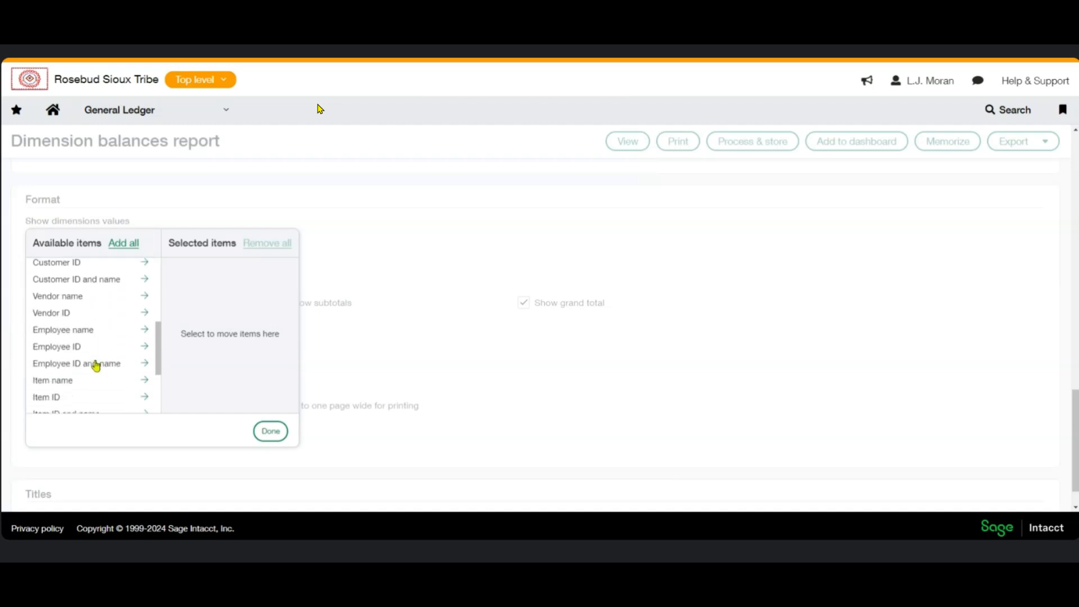
scroll(96, 365, down, 3)
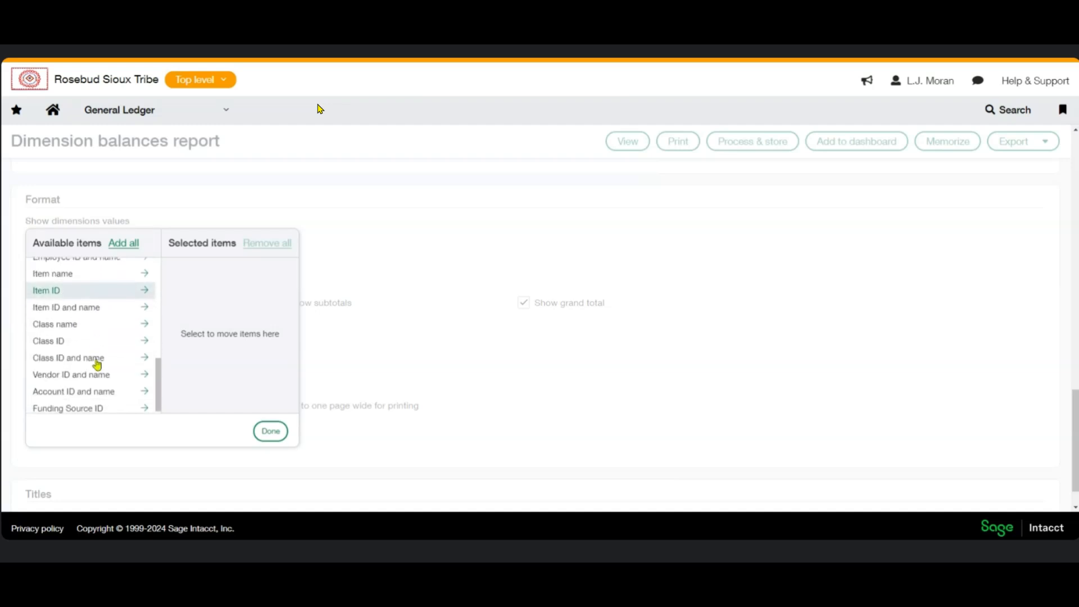
click(85, 406)
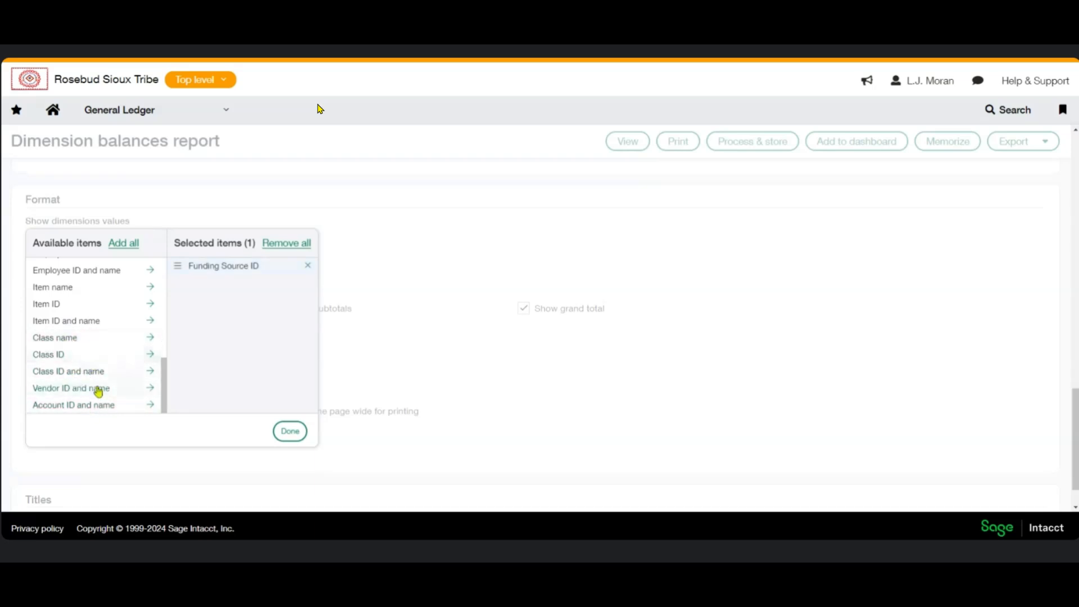
Add Account ID and name and Vendor ID and name below Funding Source ID, and accept the dimension value selection.
scroll(96, 382, up, 5)
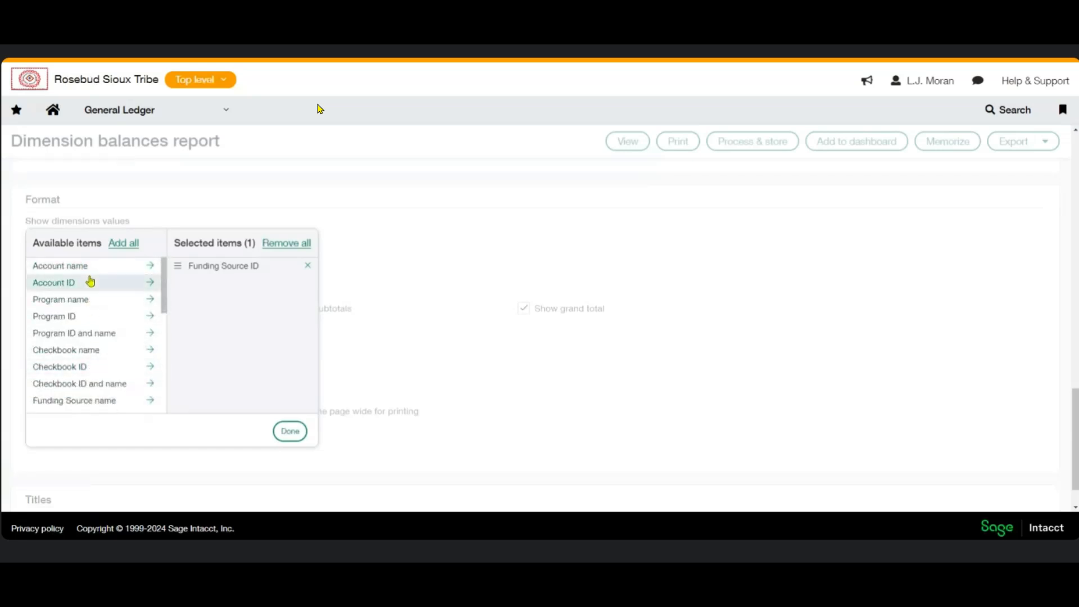
scroll(96, 289, down, 8)
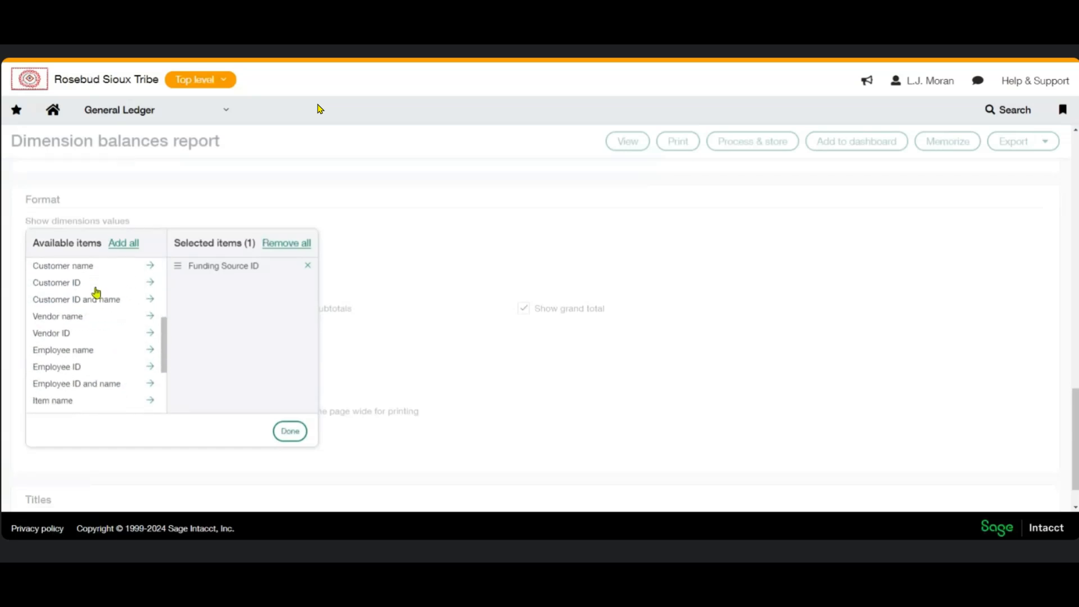
click(97, 413)
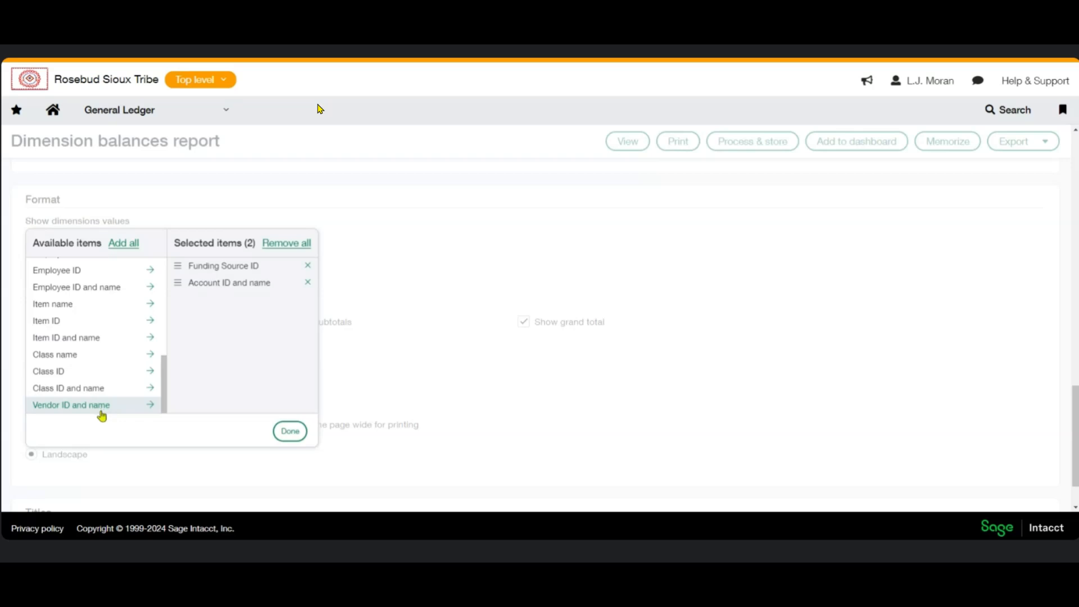
click(103, 406)
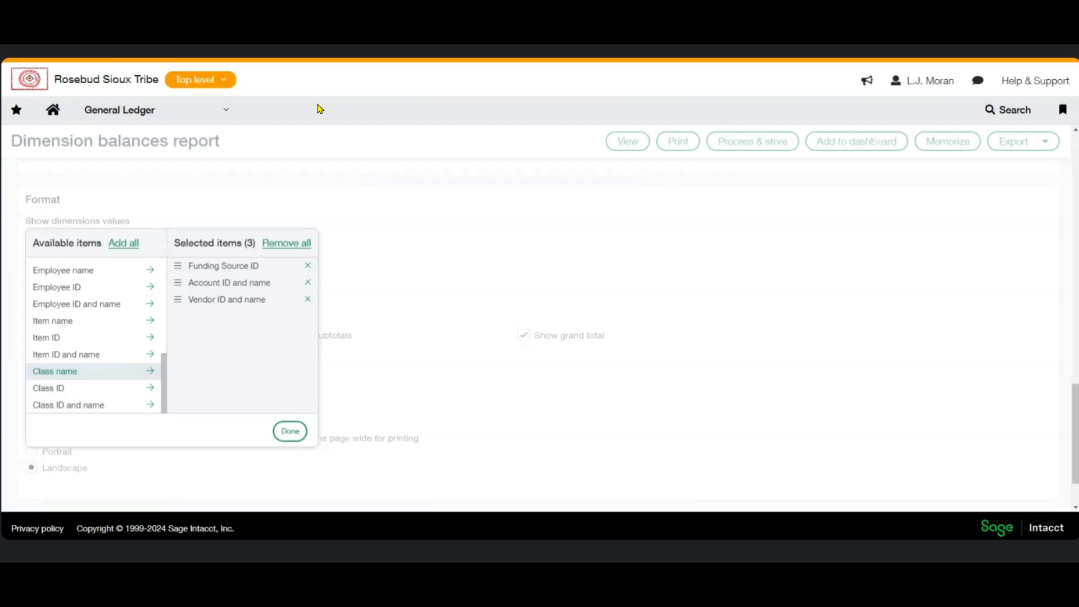
scroll(102, 352, up, 4)
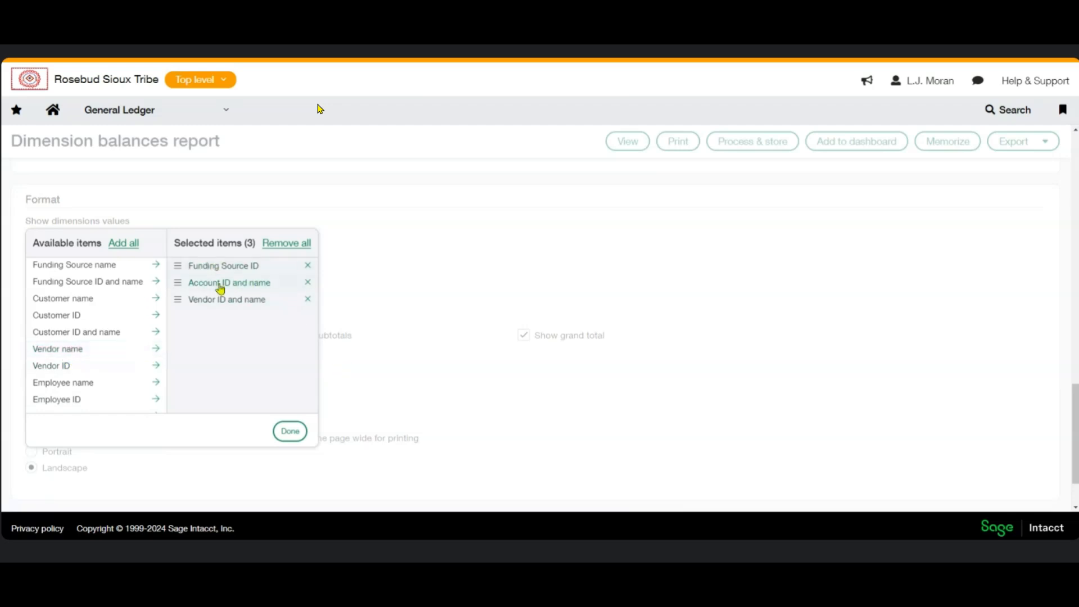
click(290, 432)
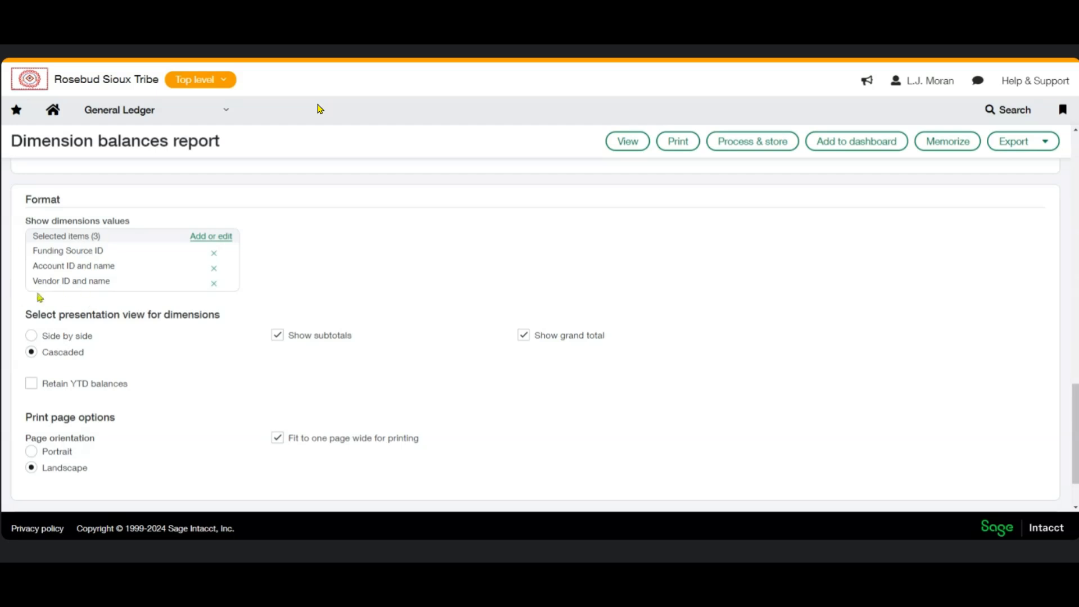
Review the order of the selected dimension values for the report and close the selection.
click(200, 236)
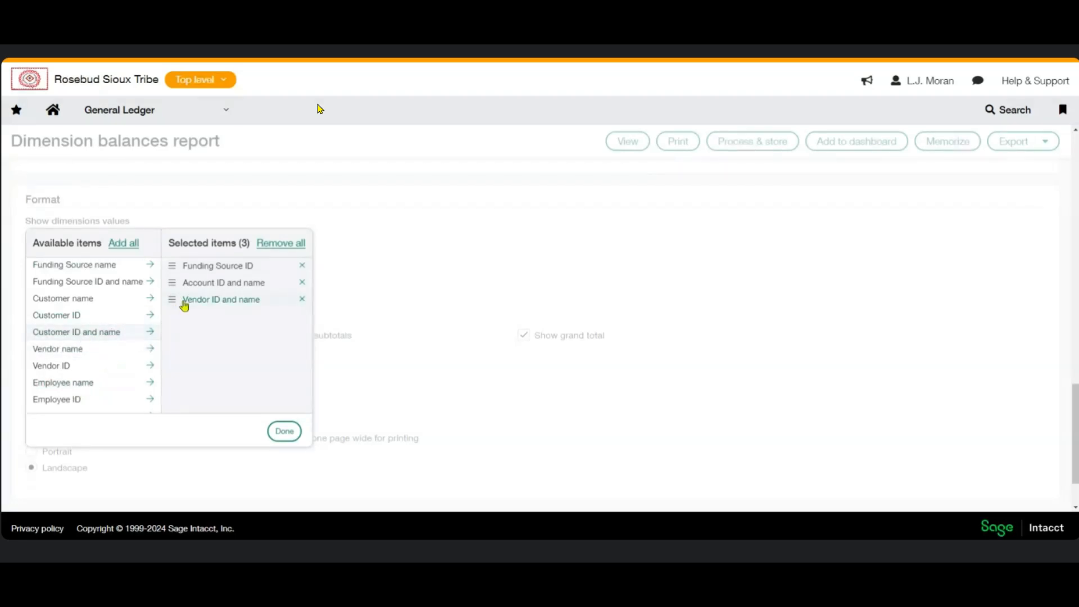
mouse_move(175, 299)
mouse_down()
mouse_move(174, 266)
mouse_move(175, 300)
mouse_up()
click(285, 434)
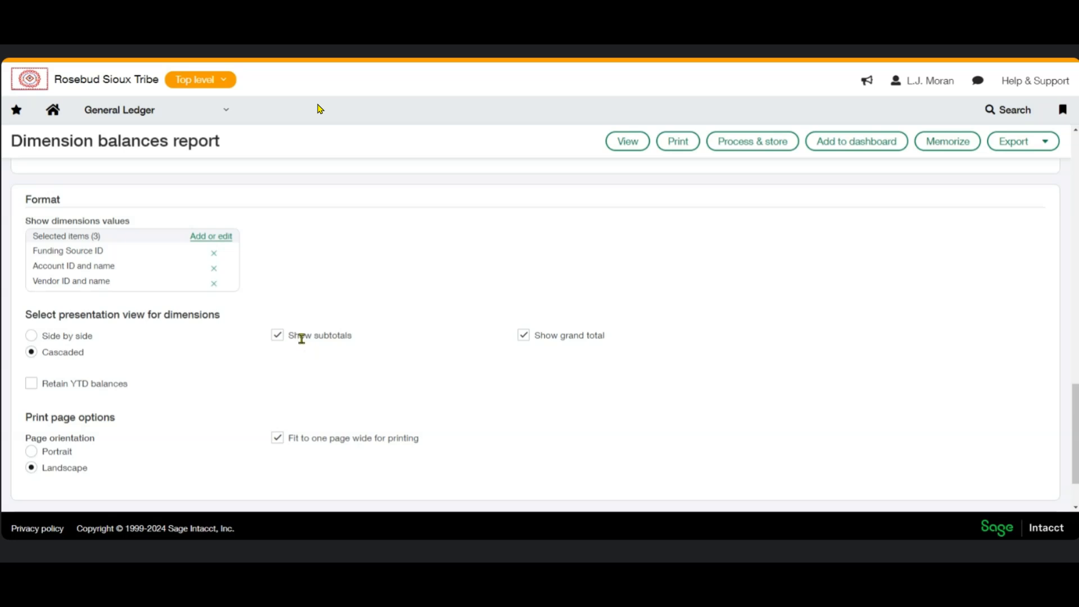
Generate the Dimension balances report on screen with the cascaded presentation.
drag(105, 253, 90, 254)
click(440, 347)
click(628, 142)
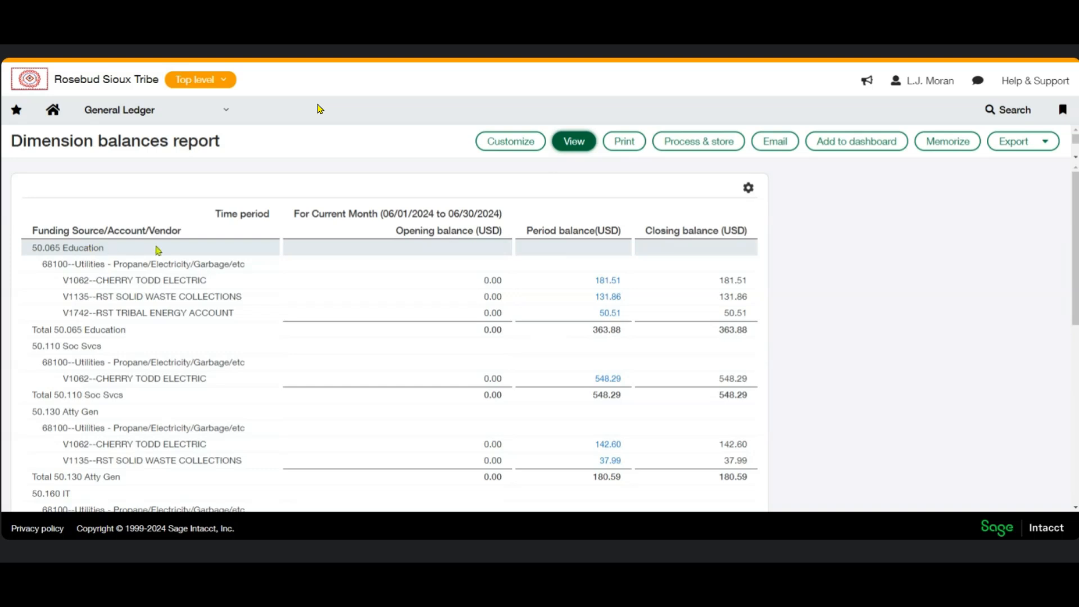
Examine the report's time period and the account, vendor and balance lines under the 50.065 Education funding source.
drag(296, 212, 511, 220)
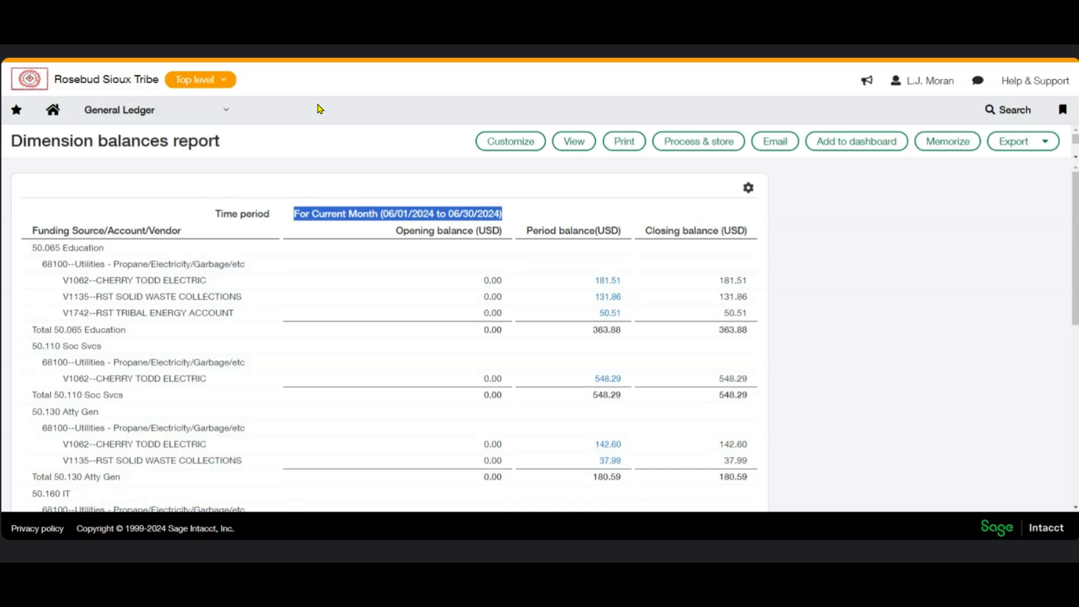
click(416, 198)
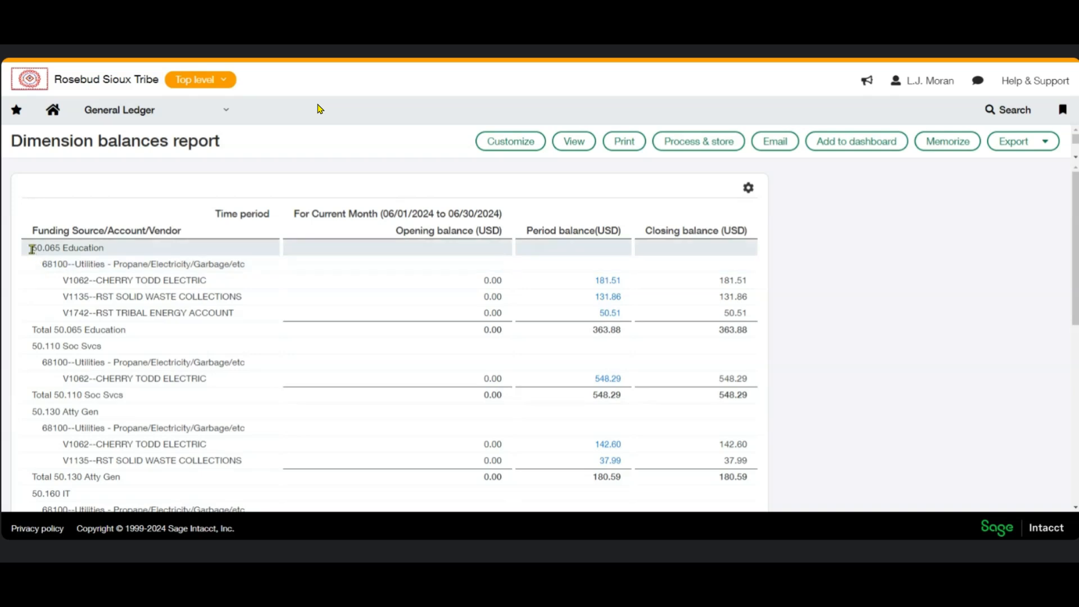
drag(32, 248, 112, 256)
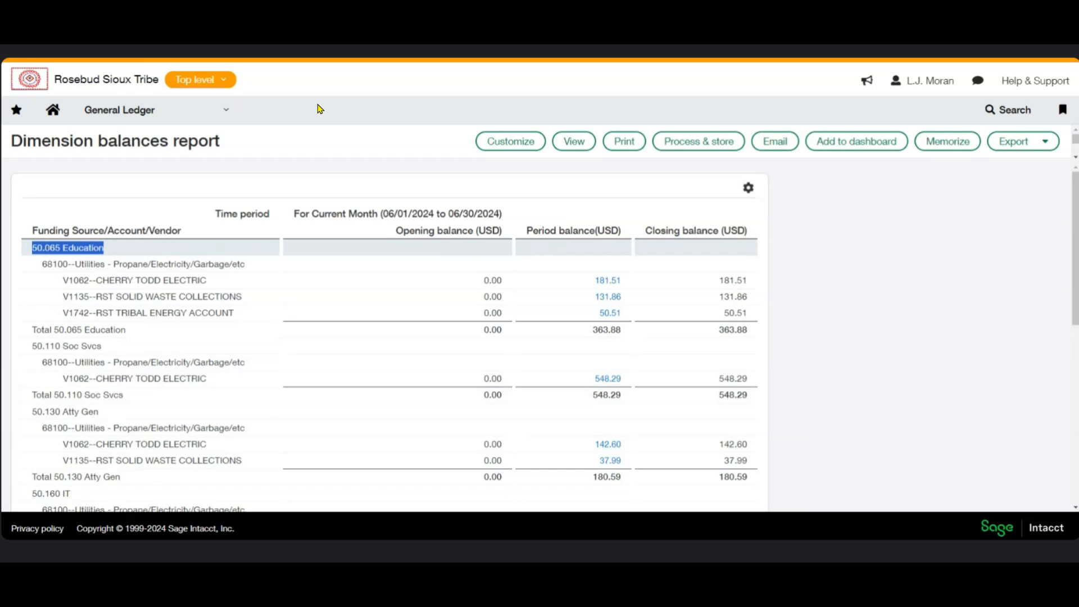
drag(40, 265, 152, 265)
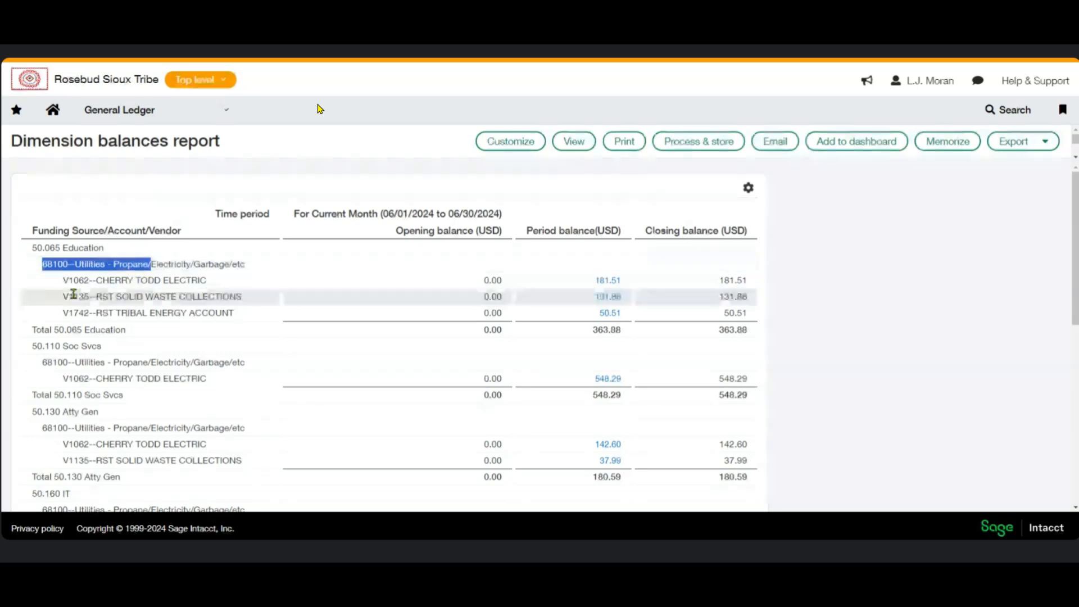
drag(69, 314, 114, 315)
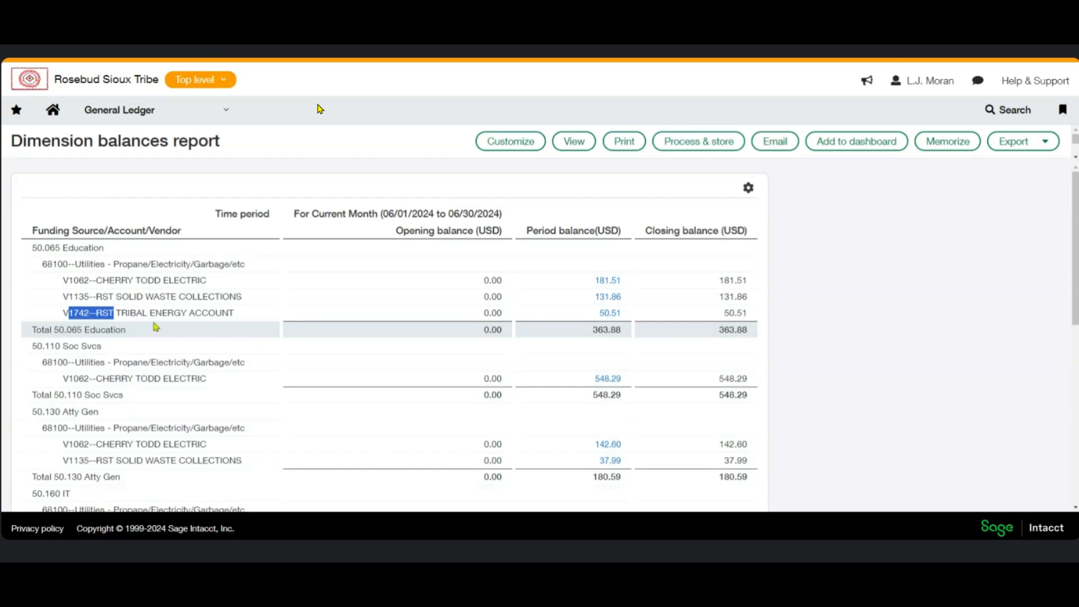
drag(487, 294, 495, 324)
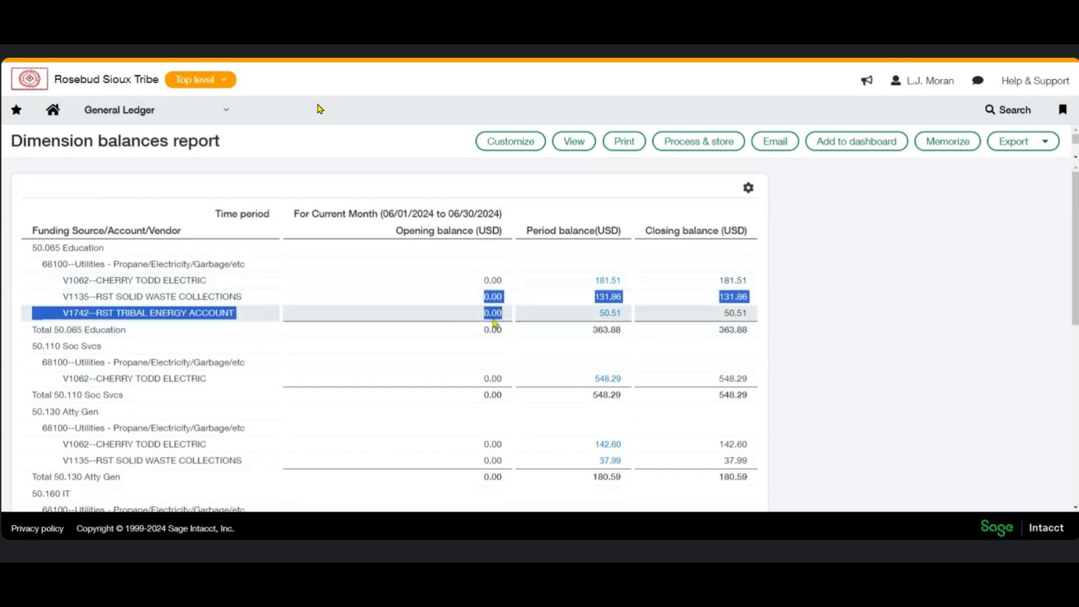
click(482, 292)
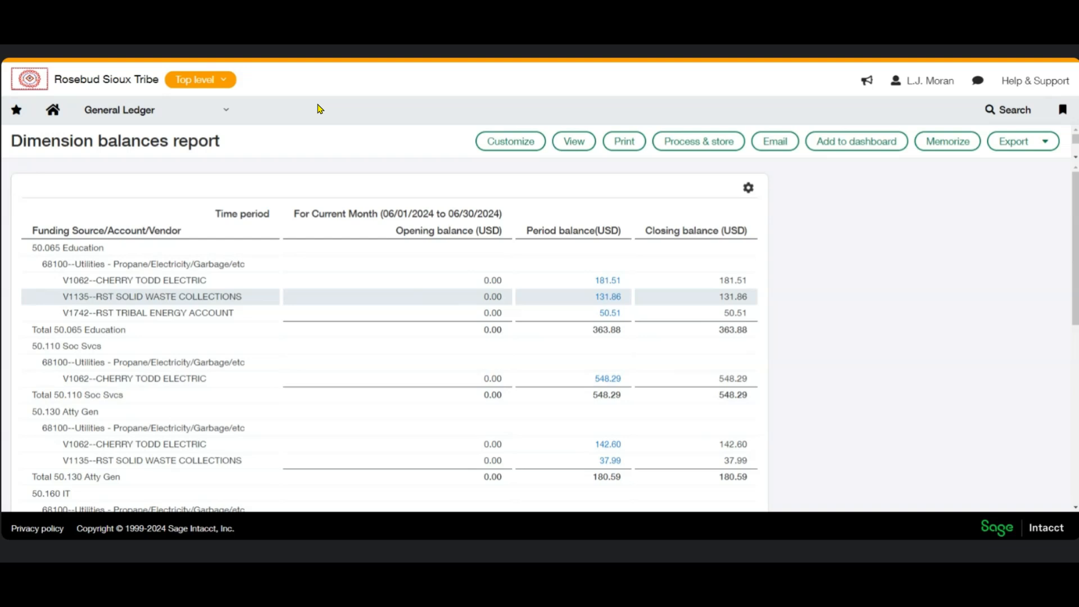
drag(592, 330, 612, 330)
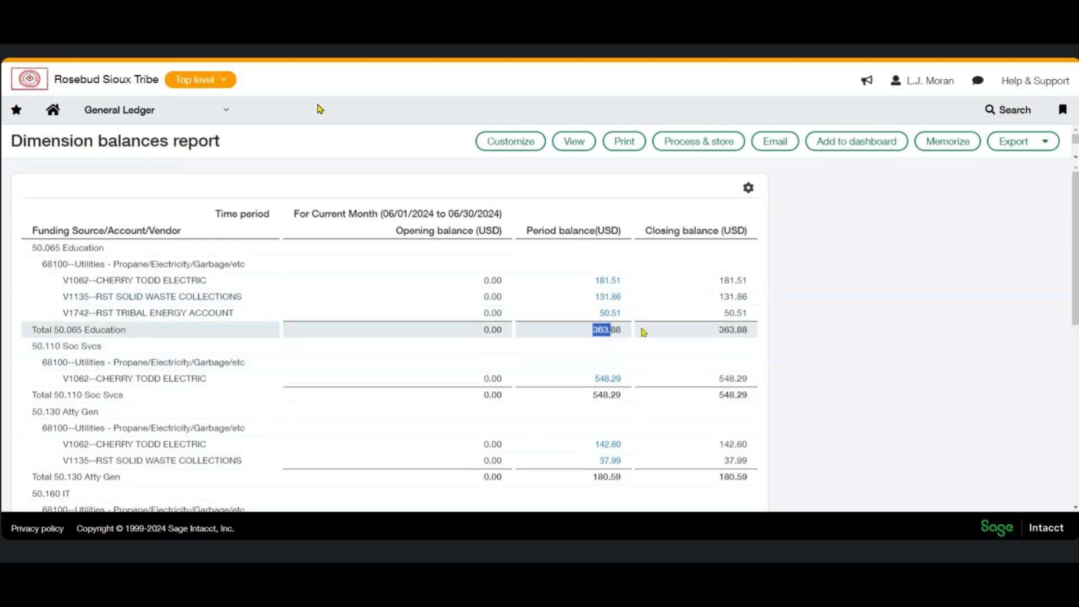
click(725, 330)
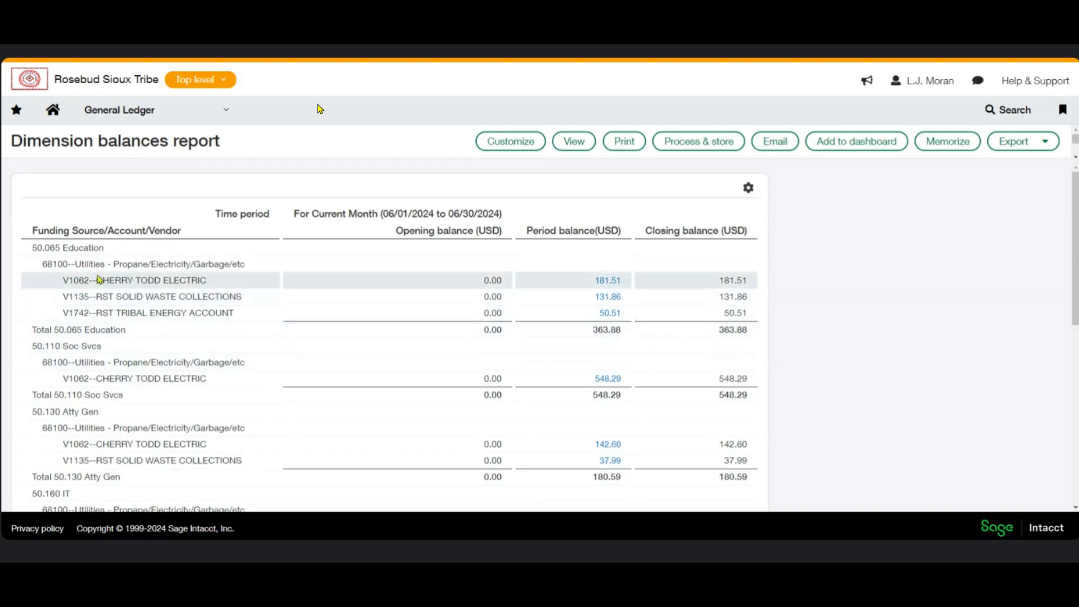
Look through the remaining funding sources from 50.110 Soc Svcs down to the grand total of the period balance.
drag(34, 346, 98, 345)
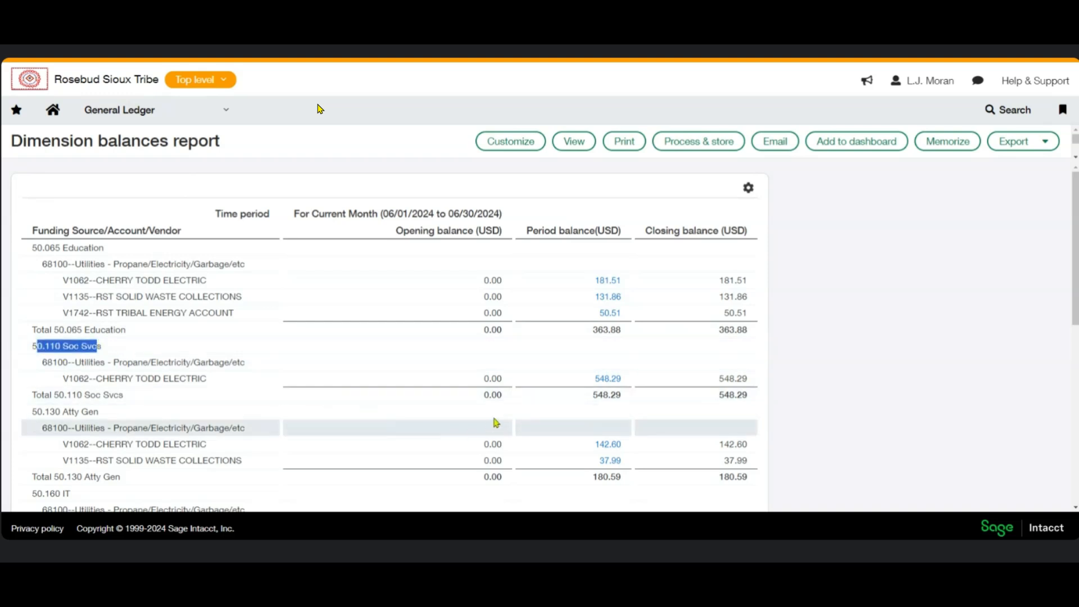
scroll(551, 419, down, 2)
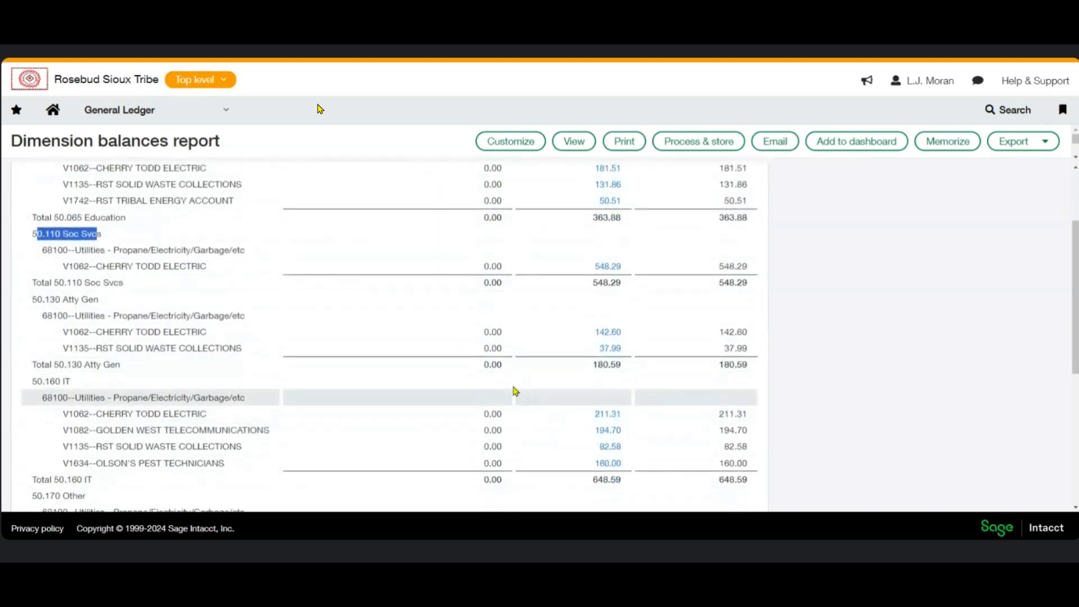
scroll(516, 391, down, 2)
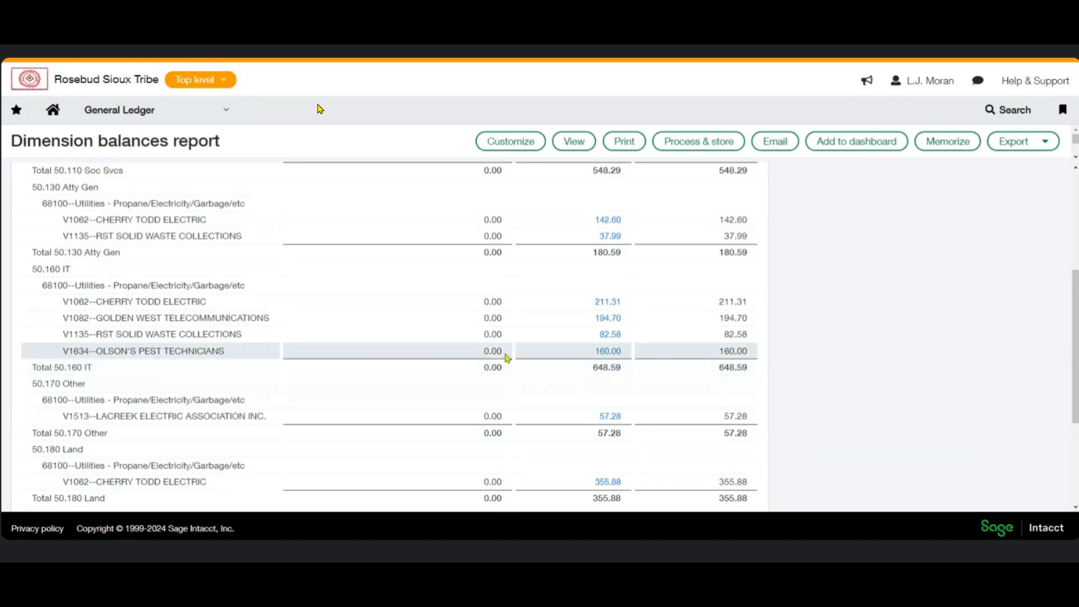
scroll(131, 287, down, 3)
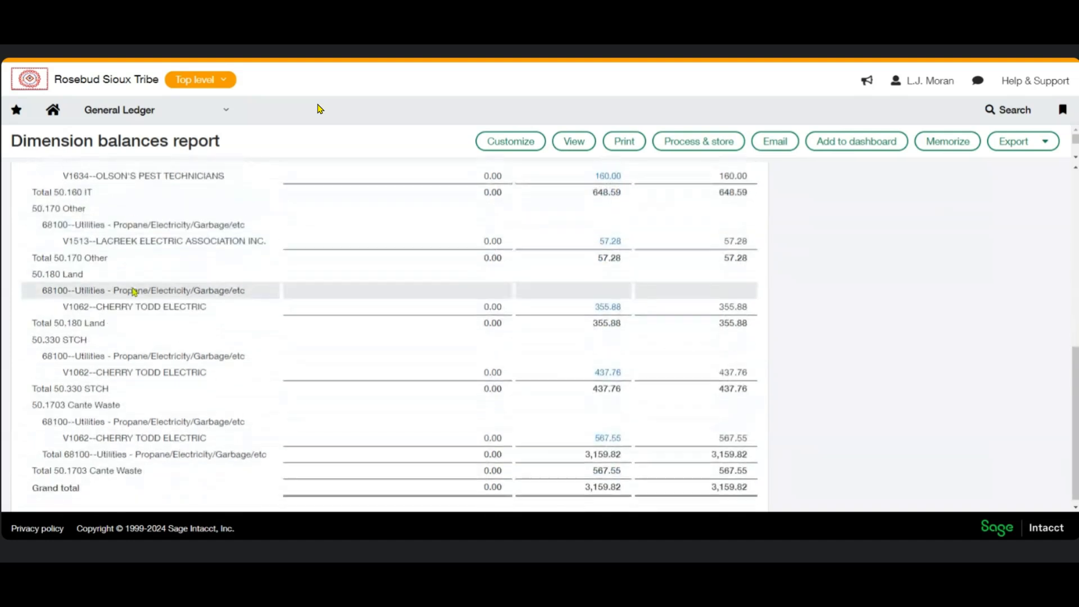
drag(586, 482, 622, 485)
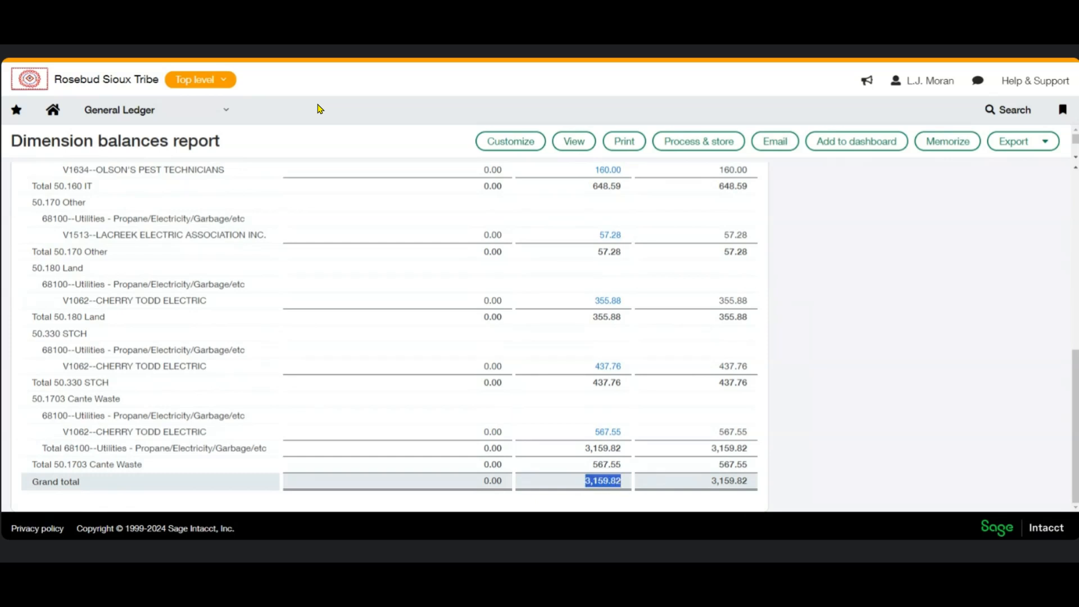
Check the General Ledger detail behind RST Tribal Energy Account's period balance under 50.065 Education, and return to the Dimension balances report.
scroll(490, 408, up, 1)
scroll(490, 408, up, 7)
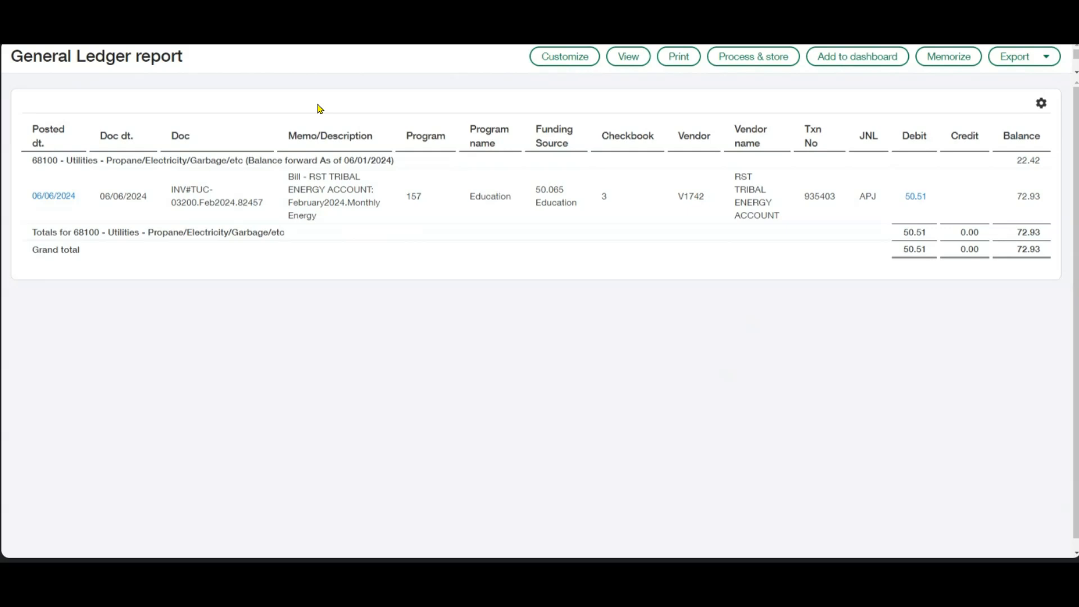
key(ctrl+w)
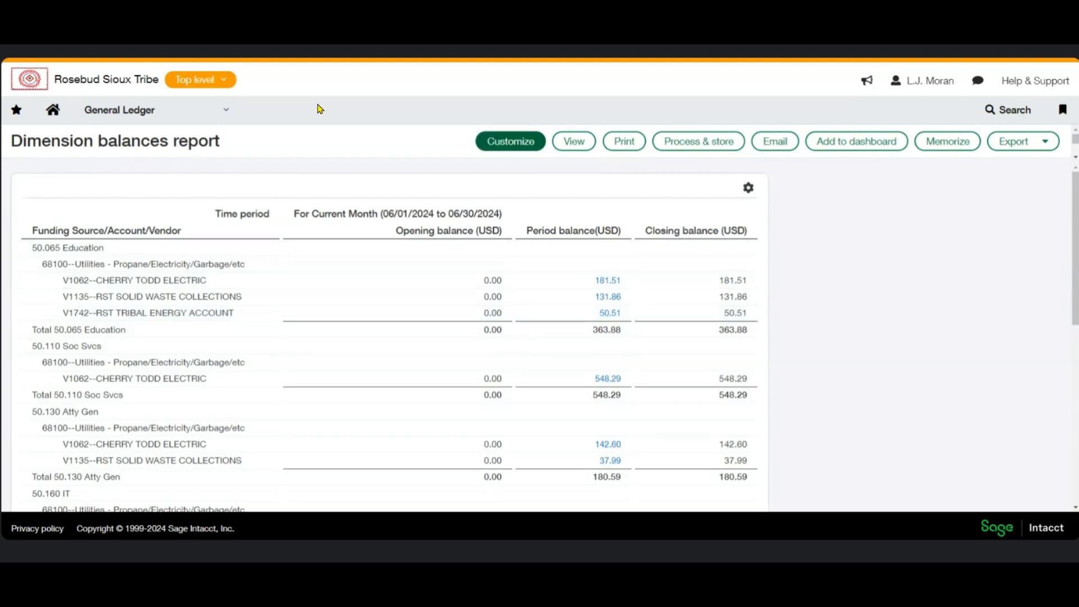
Customize the report to present dimensions Side by side with Retain YTD balances enabled, and generate it again.
click(510, 141)
scroll(476, 301, down, 7)
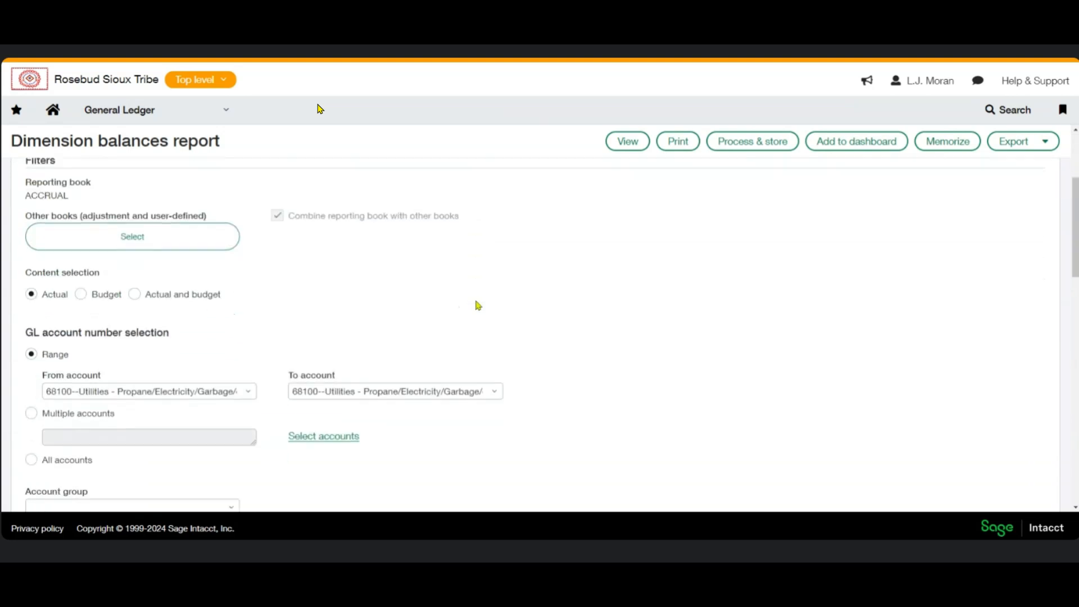
scroll(475, 299, down, 10)
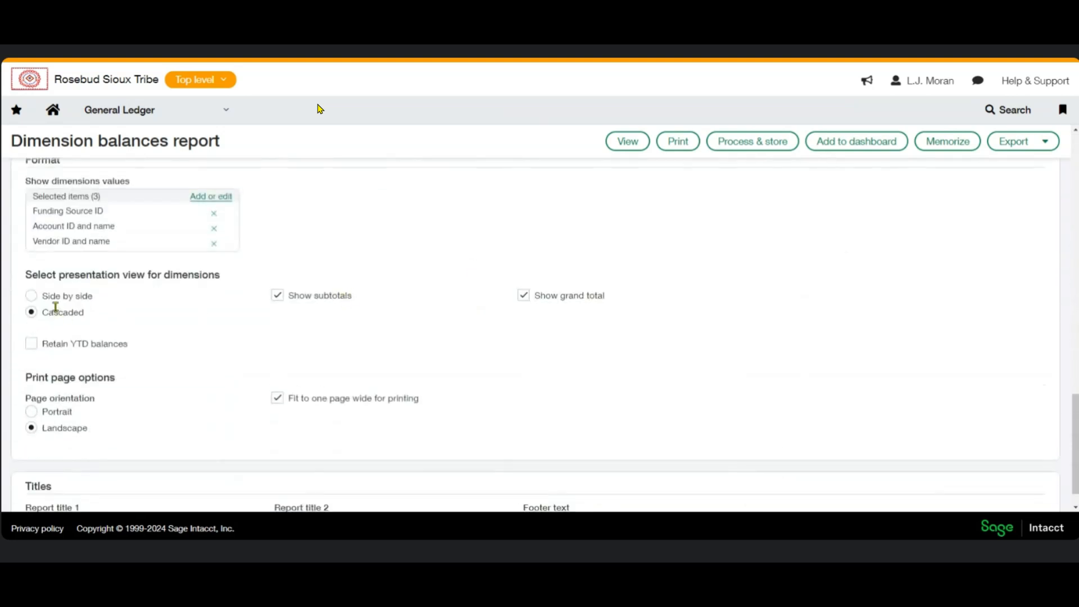
click(32, 296)
click(30, 343)
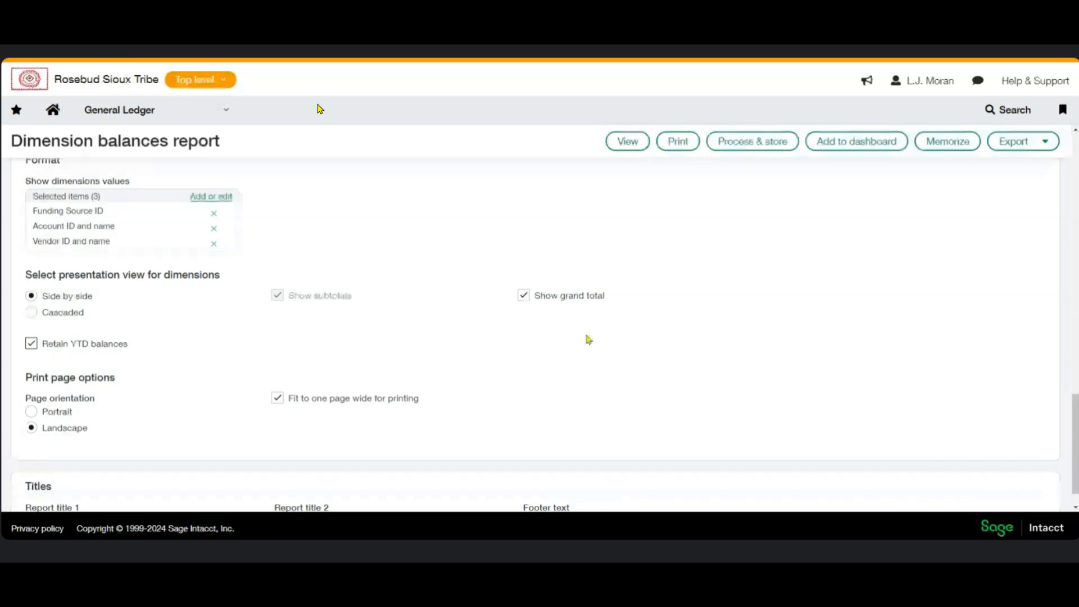
click(626, 144)
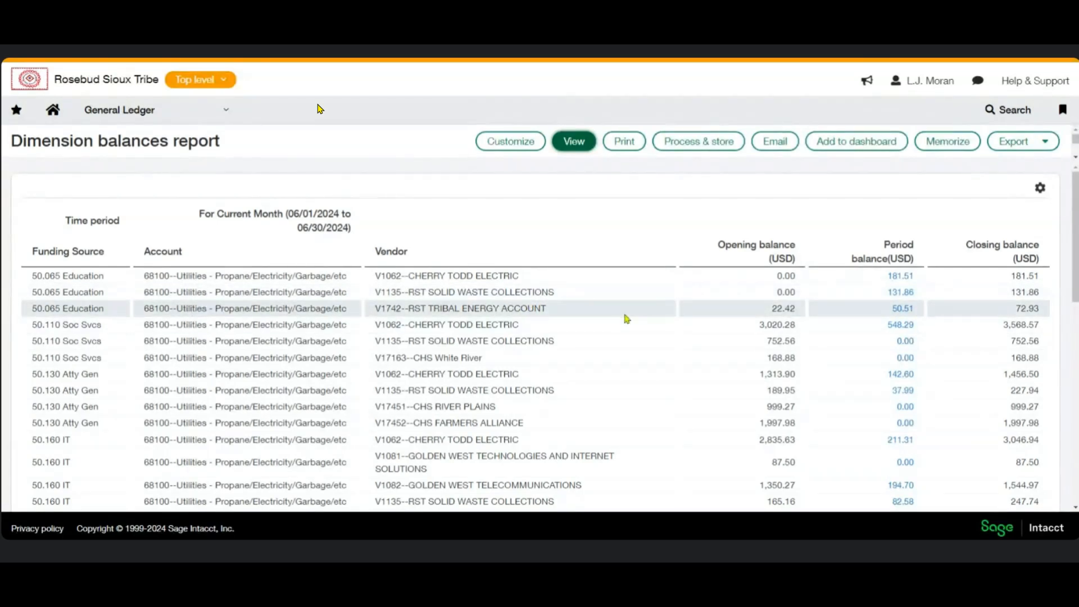
Examine the side-by-side funding source, account and vendor lines, the current month time period and the opening balances.
scroll(626, 323, down, 1)
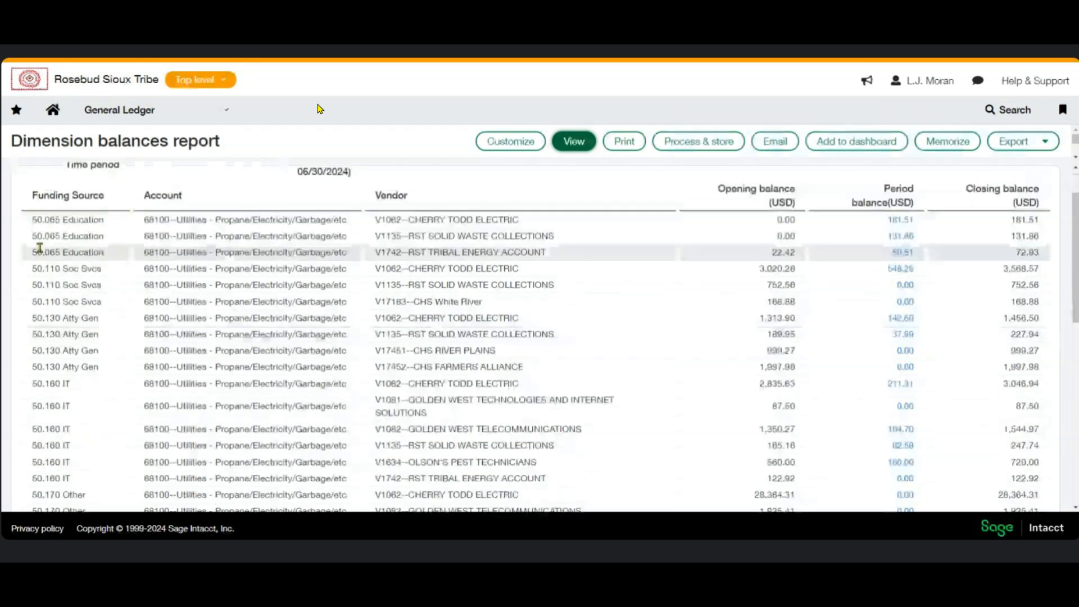
drag(160, 220, 190, 220)
drag(397, 220, 408, 221)
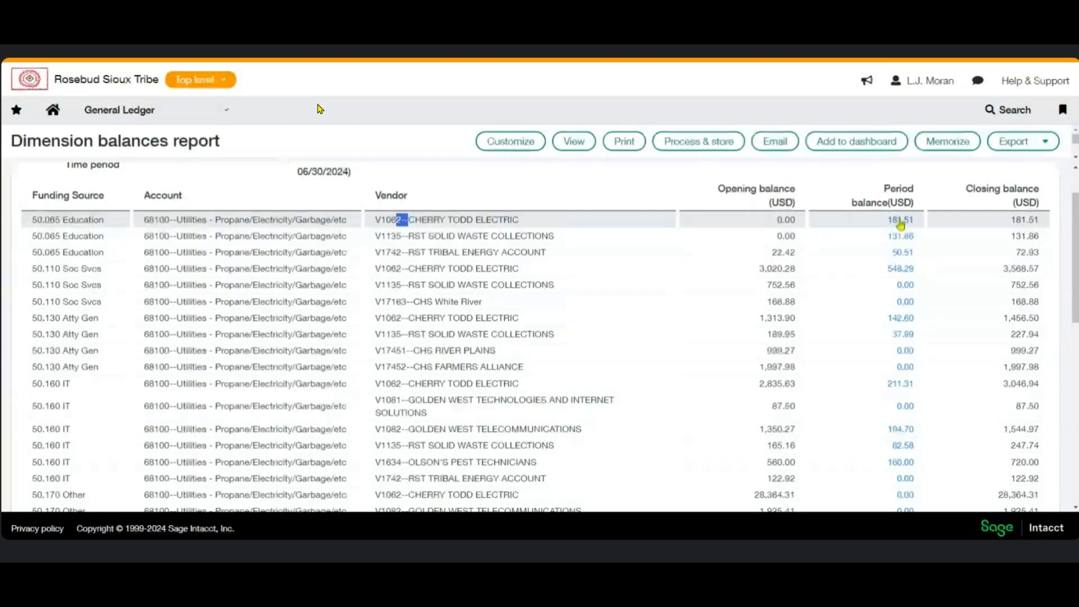
scroll(843, 242, up, 1)
drag(218, 214, 355, 230)
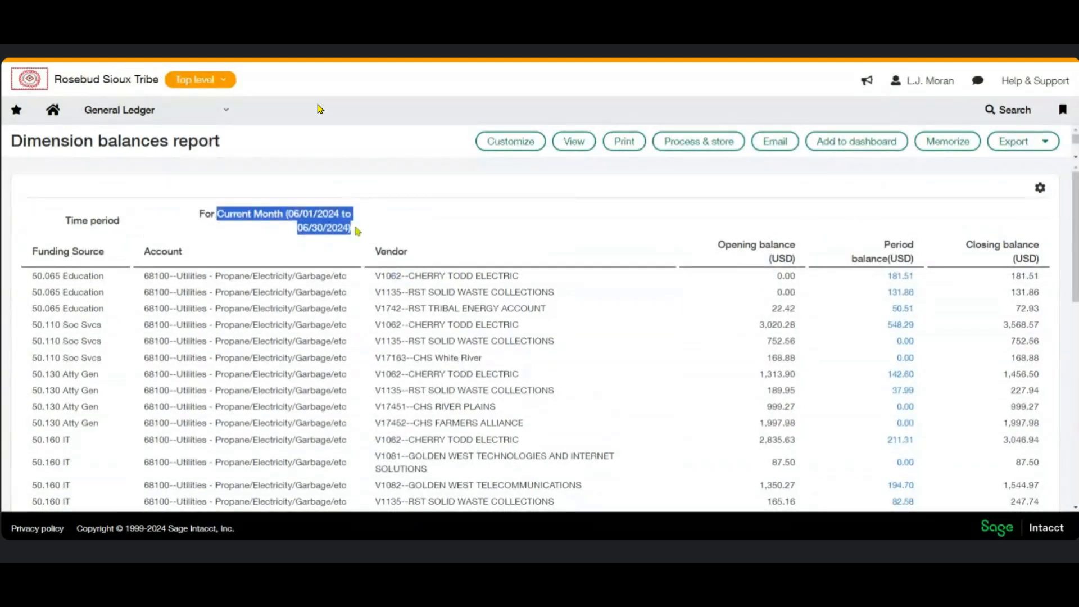
click(684, 227)
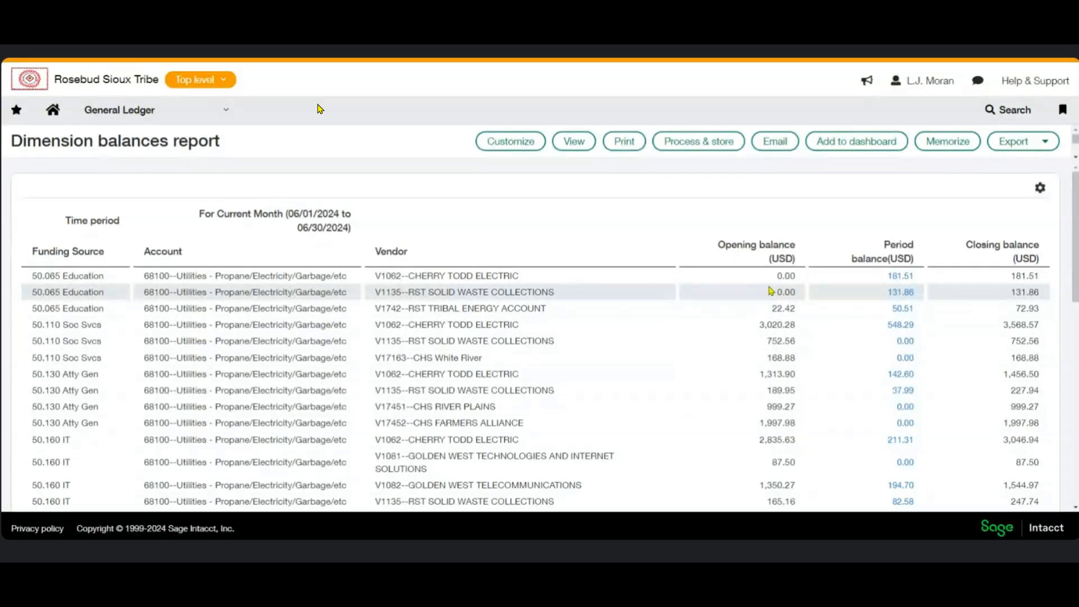
drag(758, 328, 791, 341)
Look through the remaining funding source lines down to the grand totals of the opening, period and closing balances.
scroll(694, 323, down, 5)
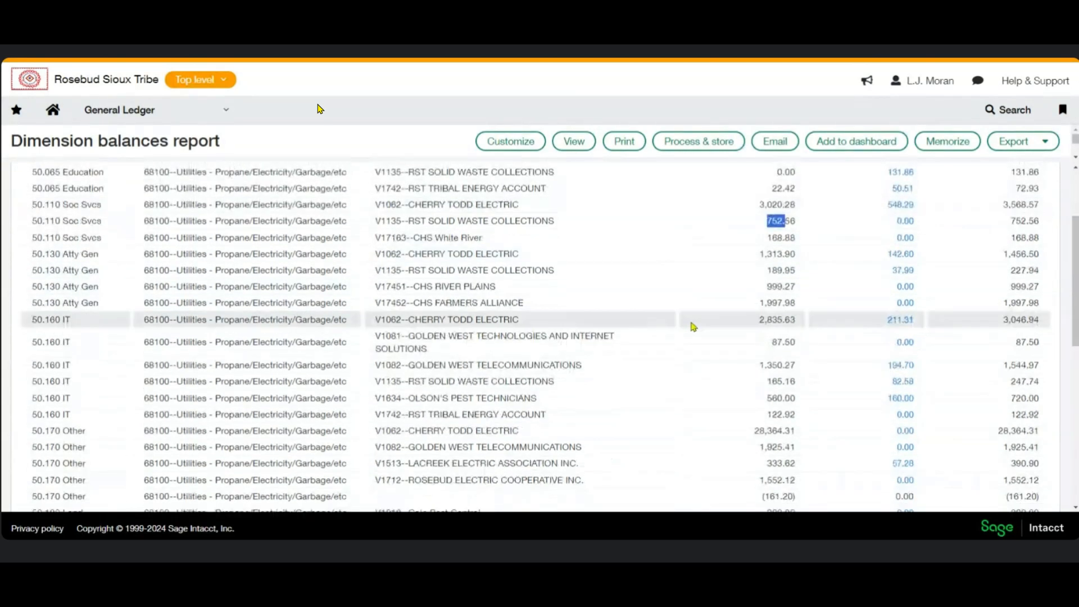
scroll(698, 322, down, 2)
scroll(713, 322, down, 3)
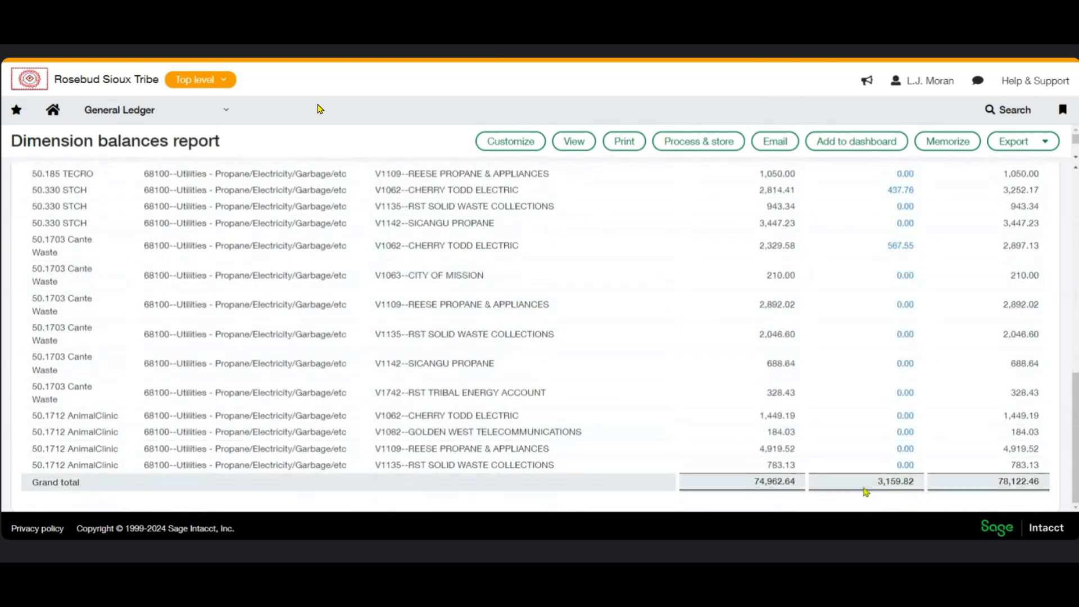
drag(879, 485, 925, 495)
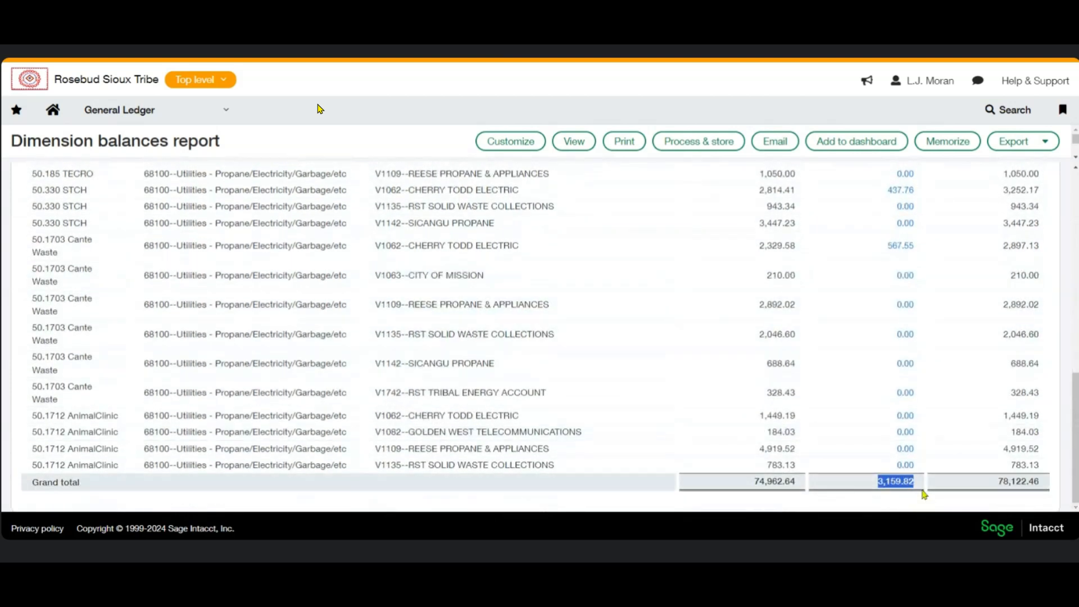
drag(754, 482, 793, 481)
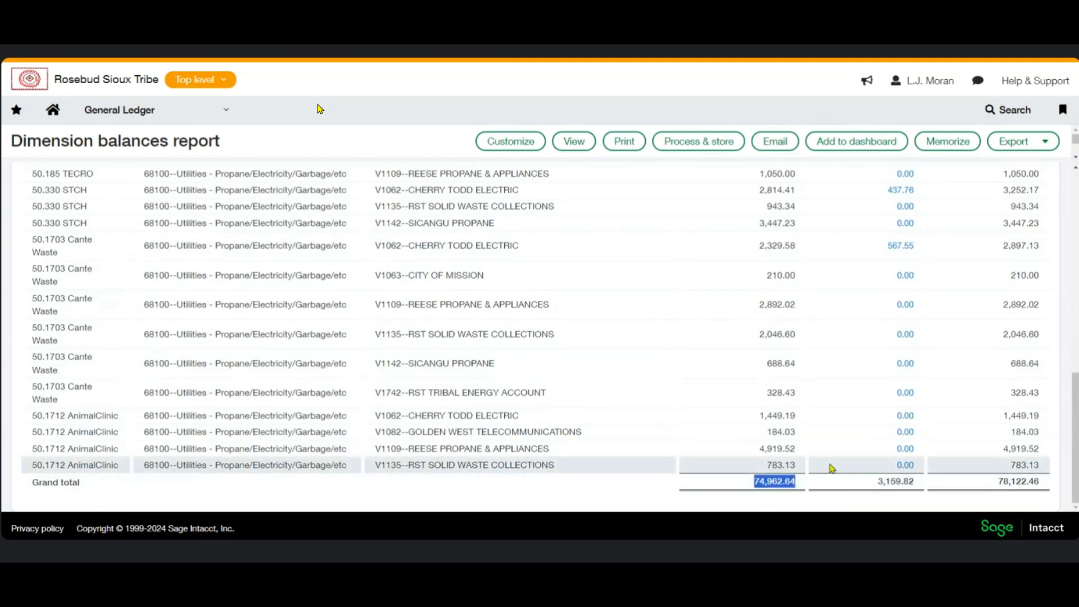
drag(998, 481, 1046, 483)
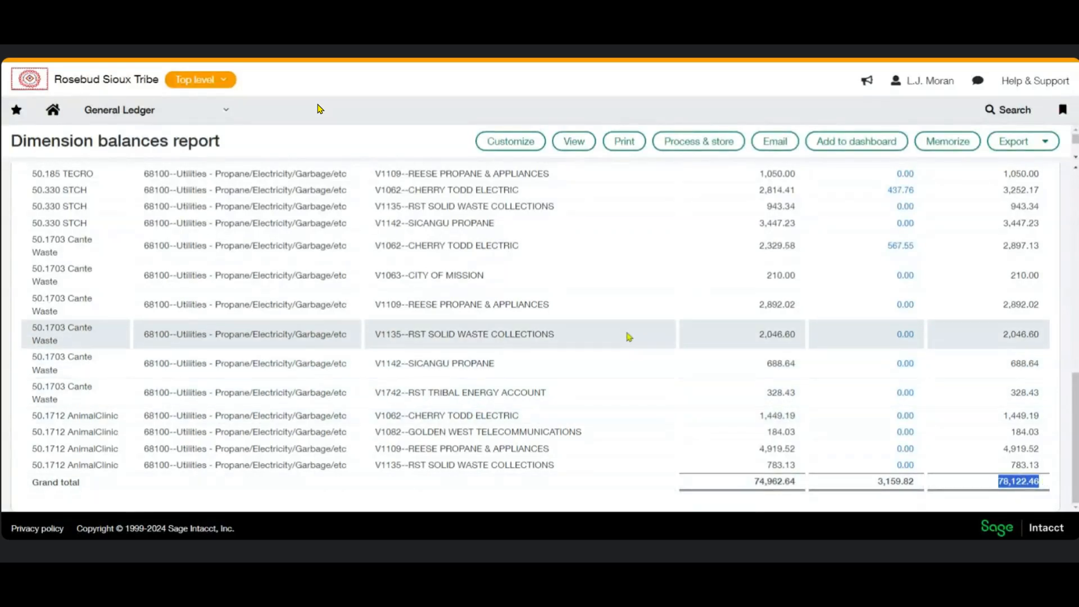
scroll(642, 364, up, 10)
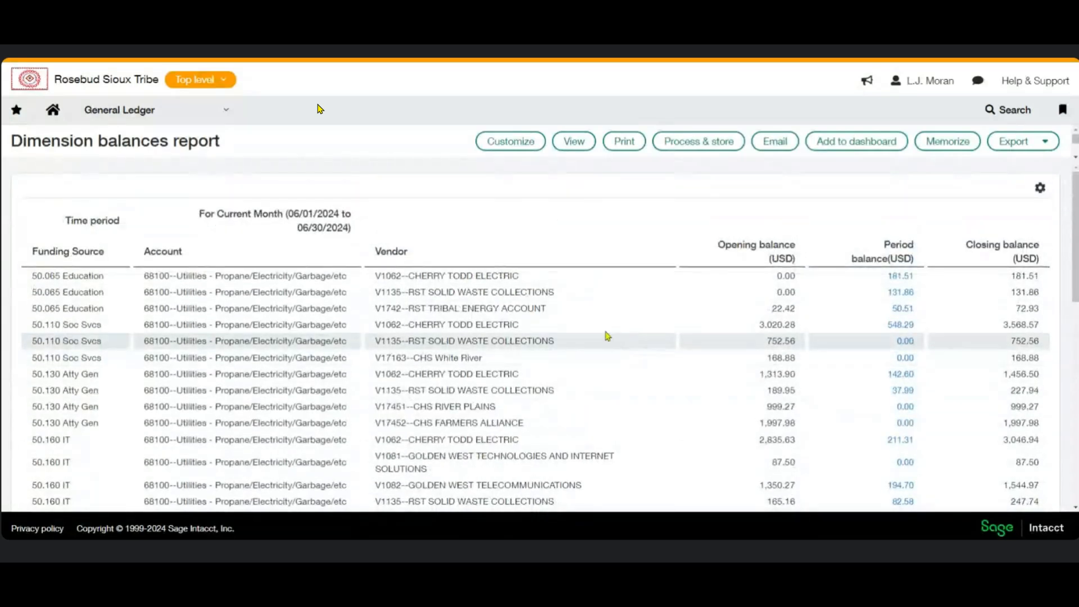
Customize the report with an As of date of 05/31/2024 and generate it again.
click(502, 151)
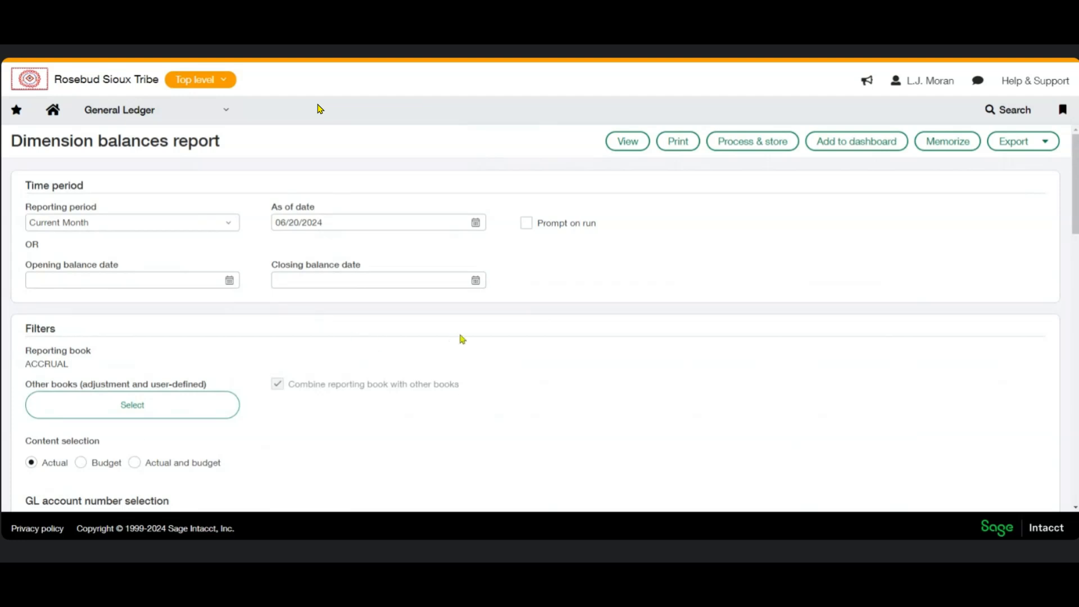
click(366, 224)
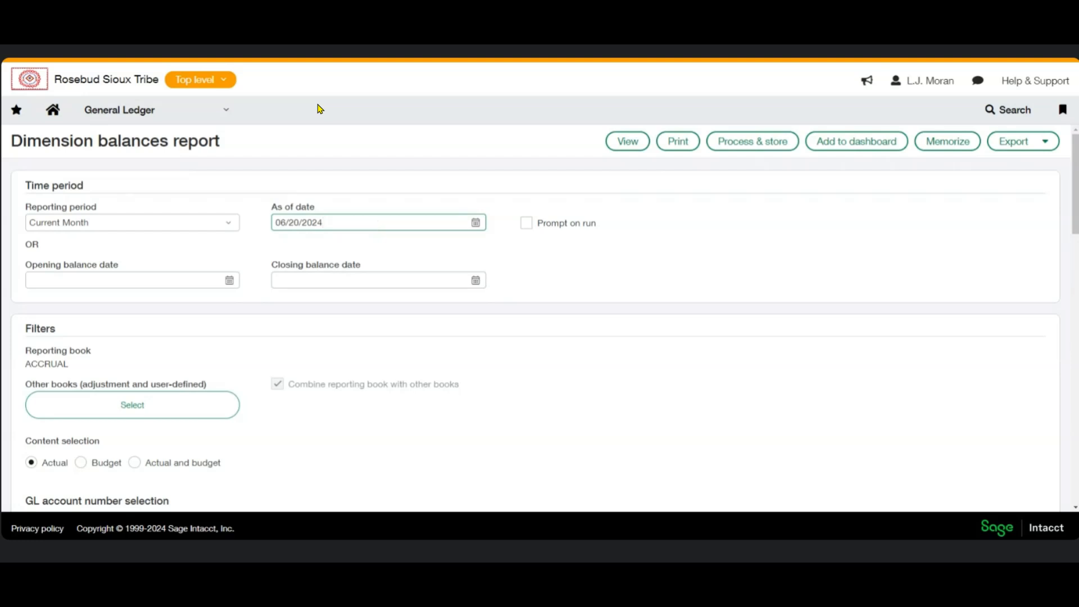
key(m)
key(minus)
click(637, 145)
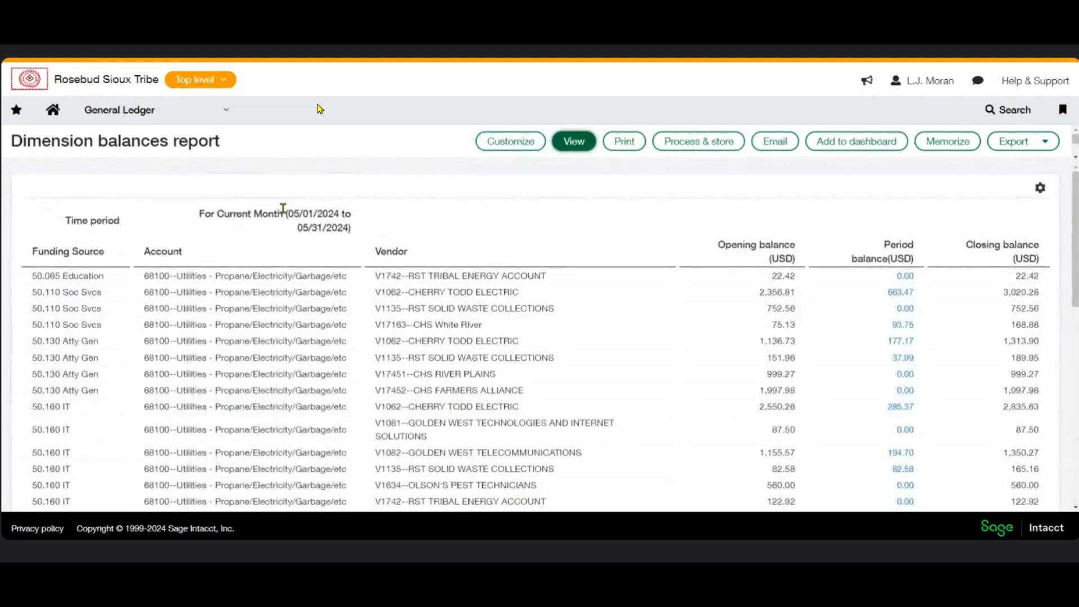
Check the May time period and the grand totals of the regenerated report.
drag(283, 213, 352, 228)
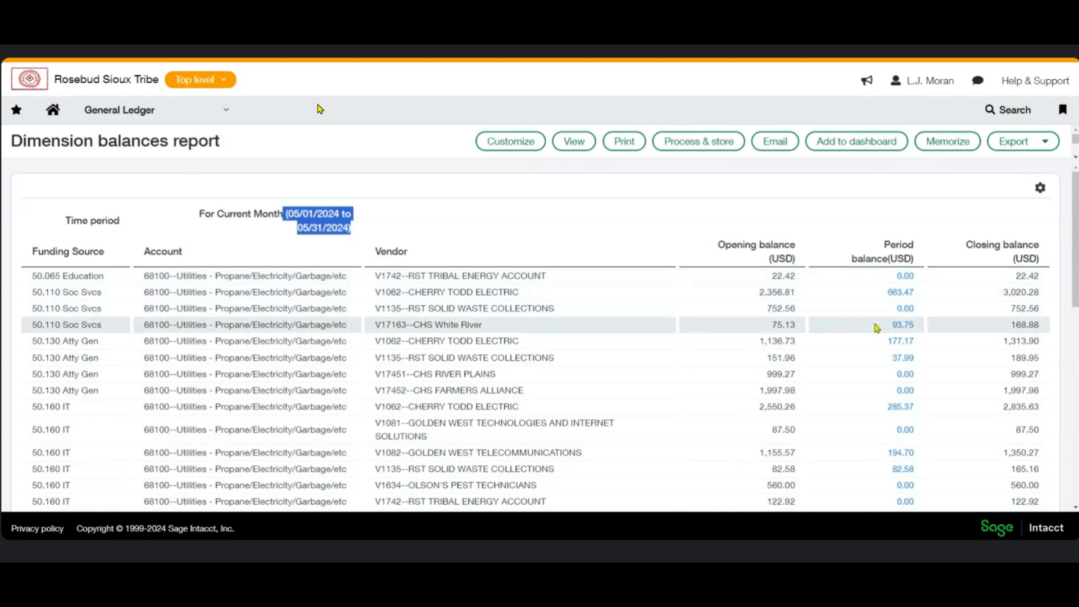
scroll(878, 329, down, 10)
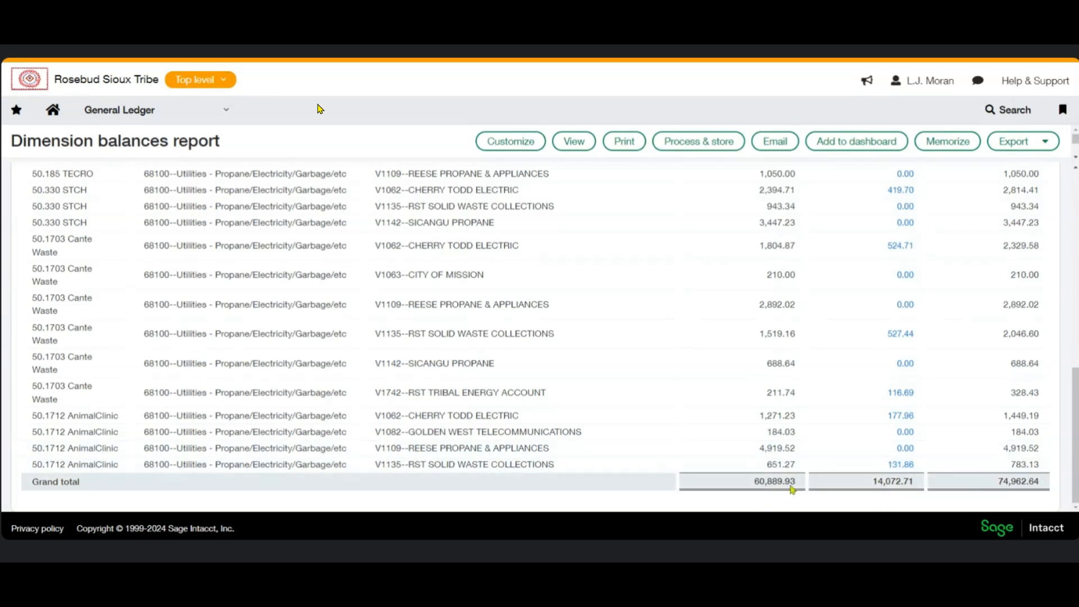
scroll(764, 484, up, 15)
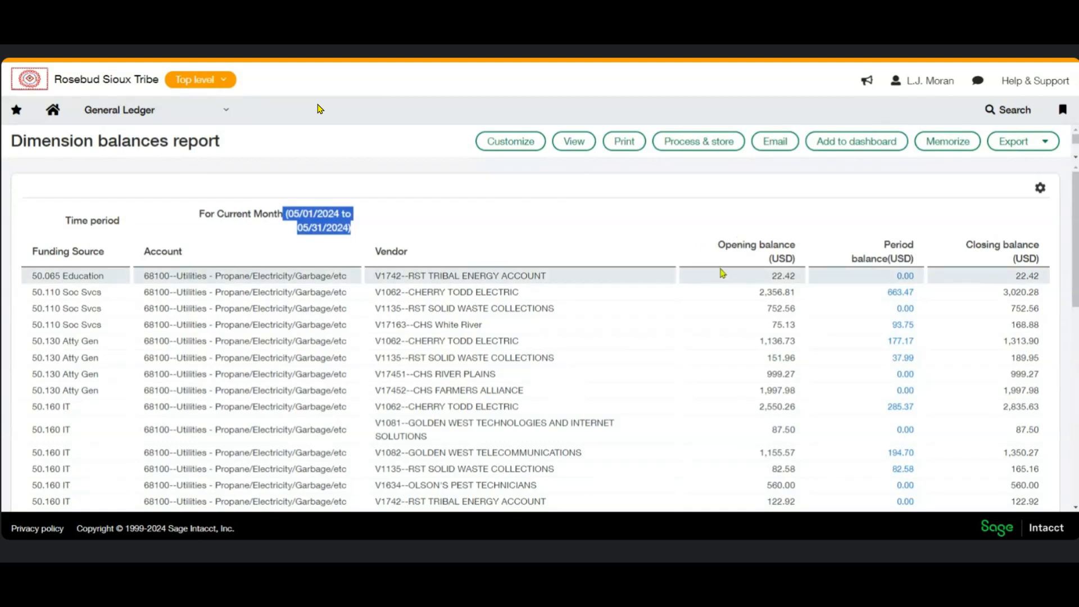
Set the As of date to 05/10/2024 with the Current Month reporting period, regenerate the report and check its time period.
click(510, 145)
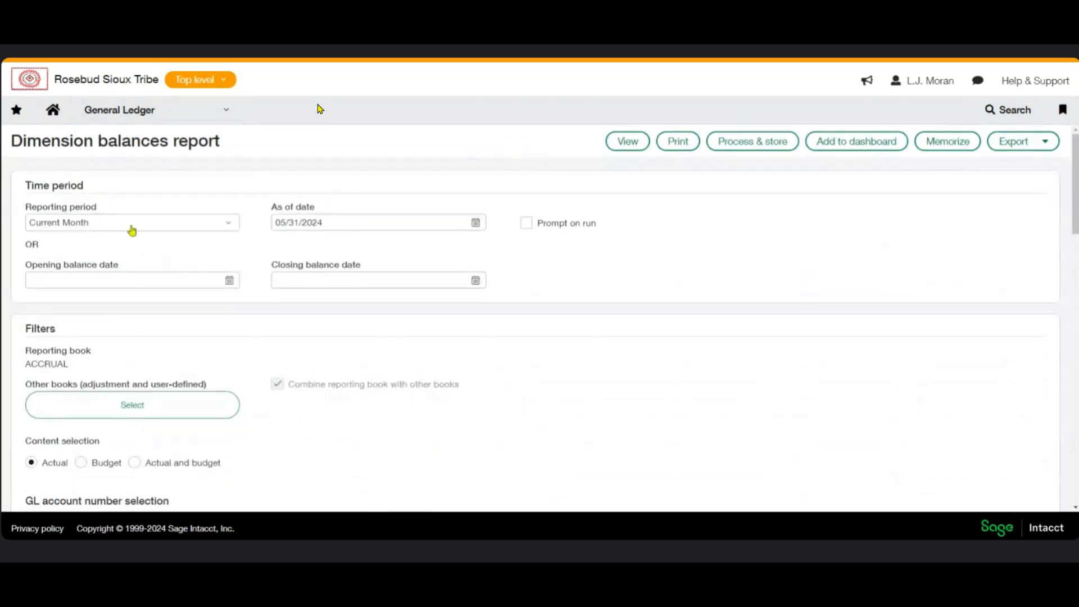
click(88, 230)
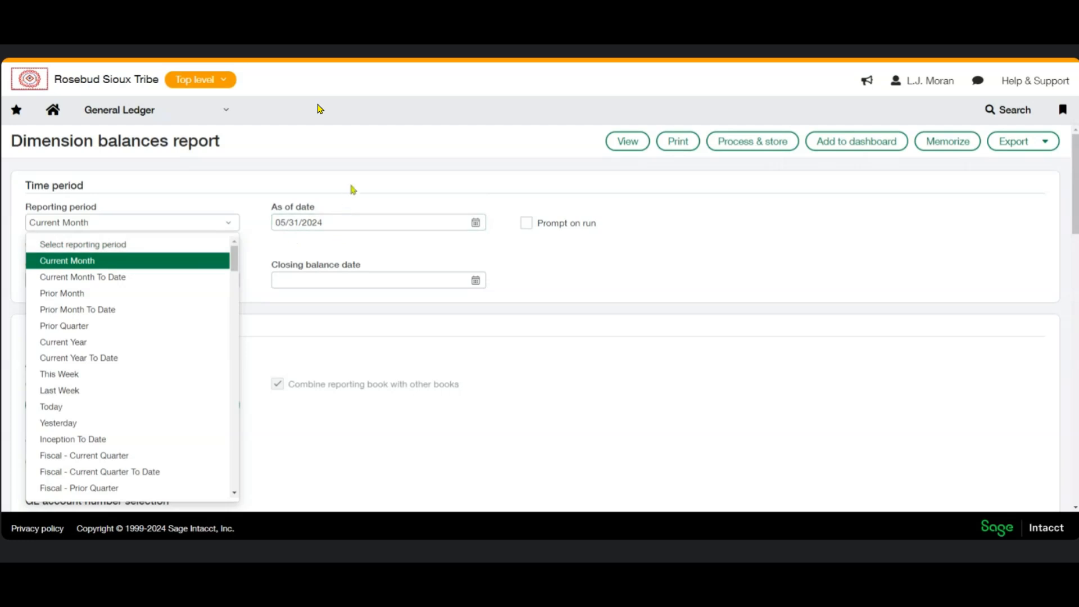
click(282, 223)
double_click(306, 223)
triple_click(307, 223)
text(5/10/24)
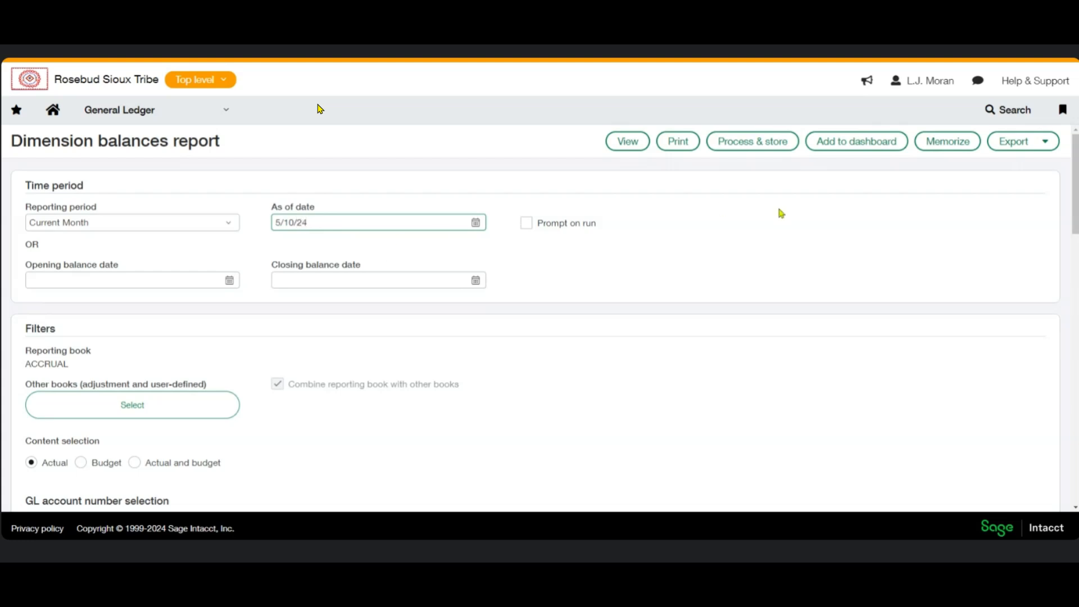
click(794, 244)
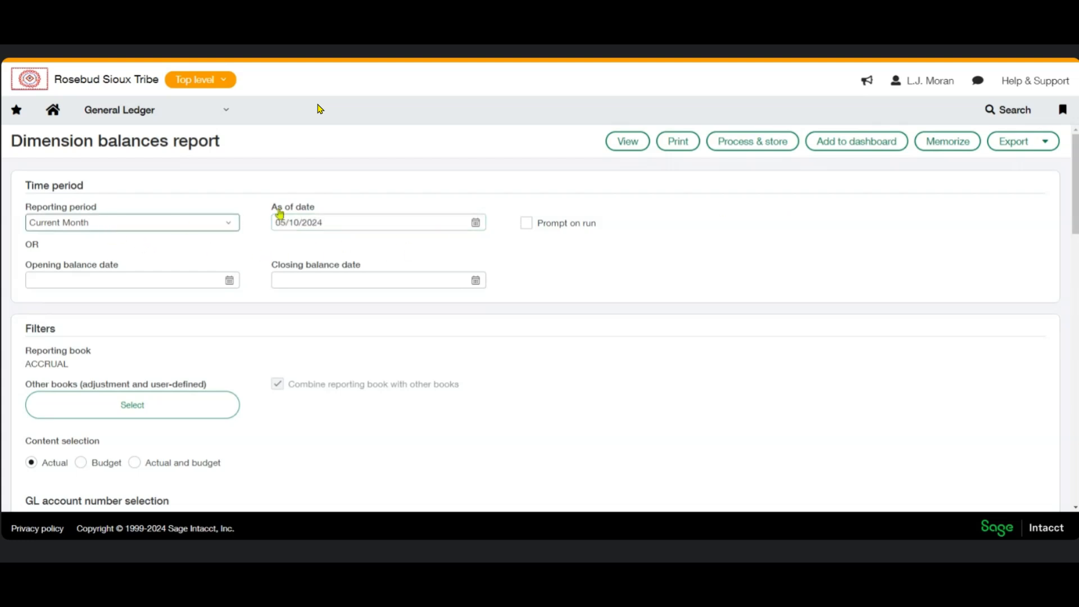
click(627, 141)
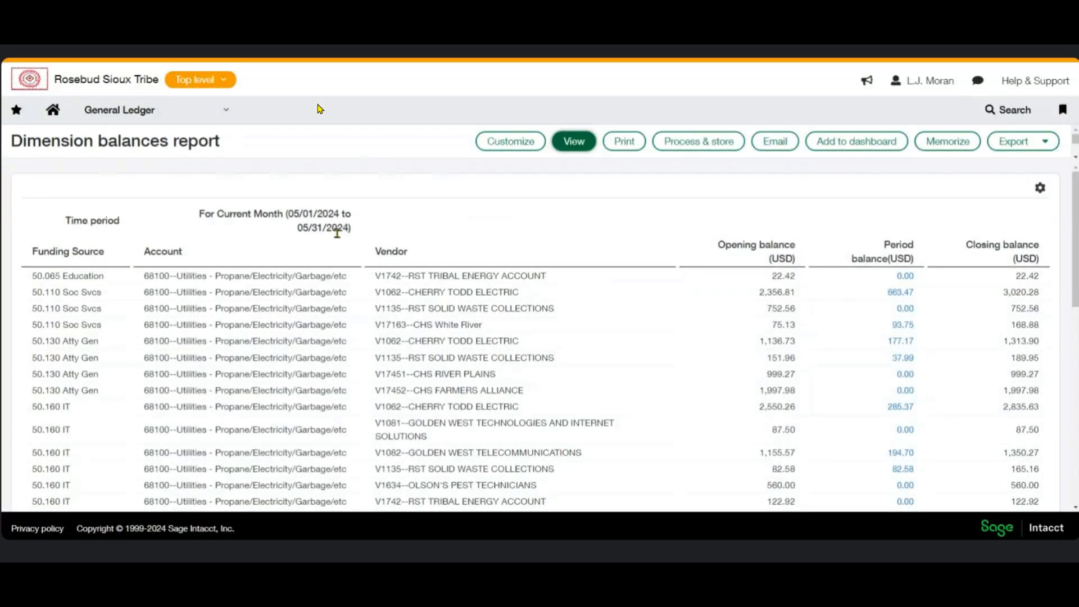
triple_click(337, 233)
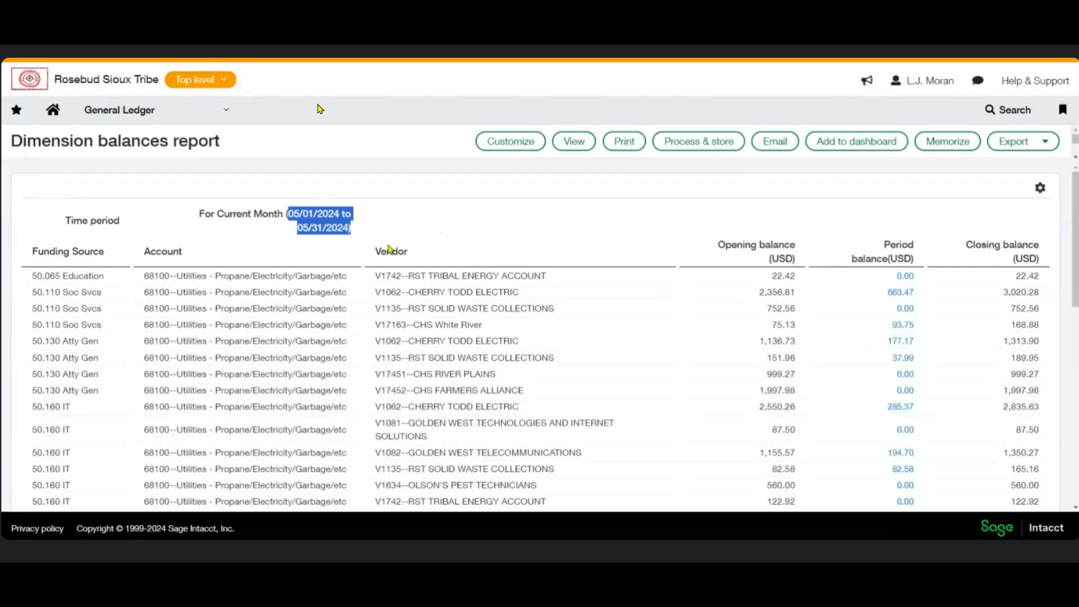
Change the reporting period to Current Month To Date, regenerate the report and check its date range.
click(502, 144)
click(307, 220)
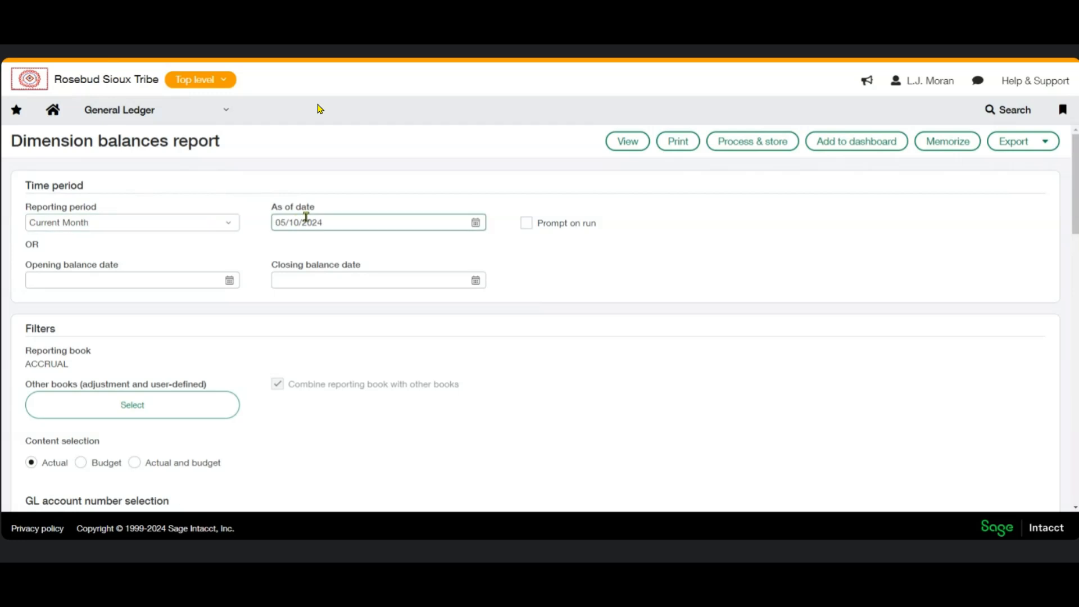
click(137, 224)
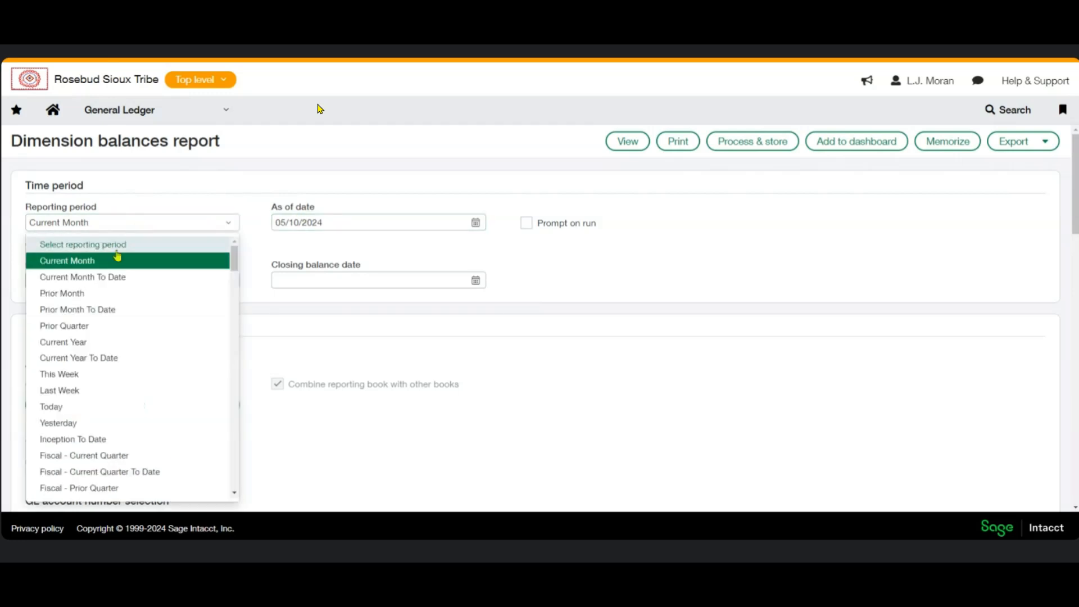
click(111, 278)
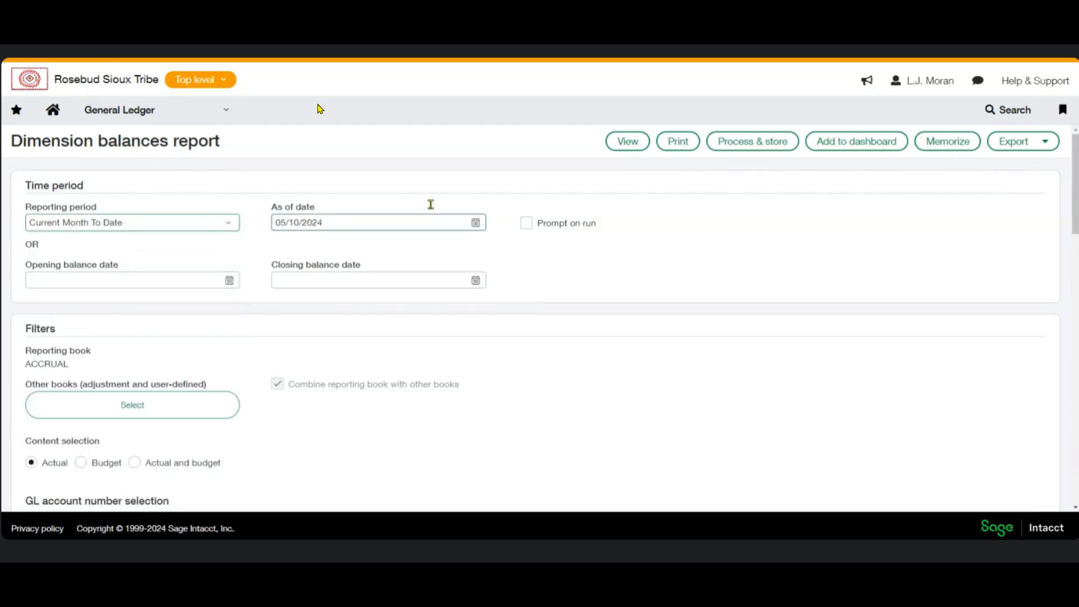
click(625, 143)
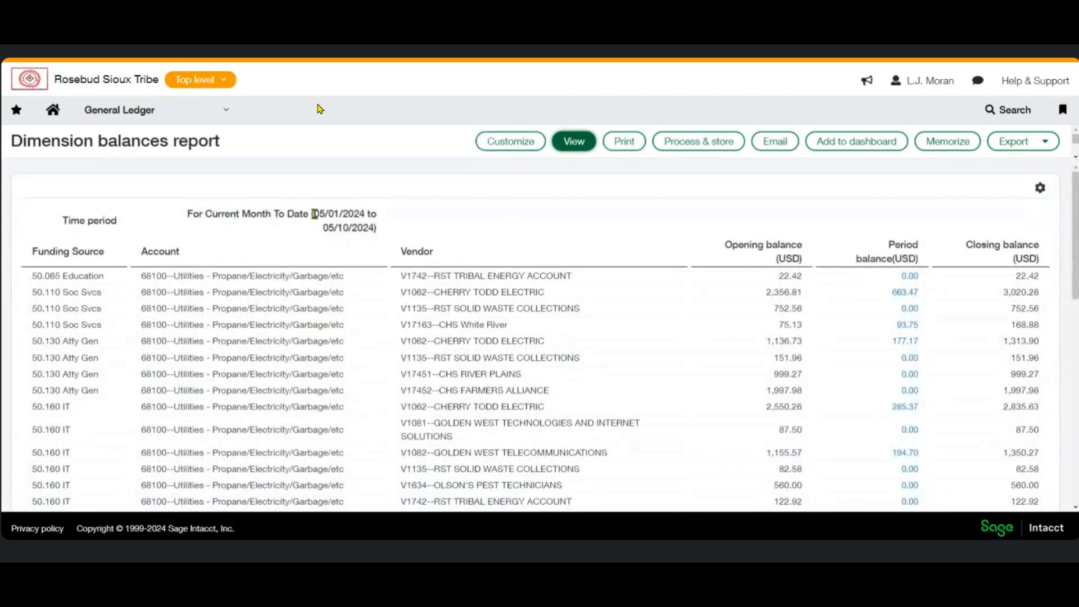
drag(313, 215, 389, 232)
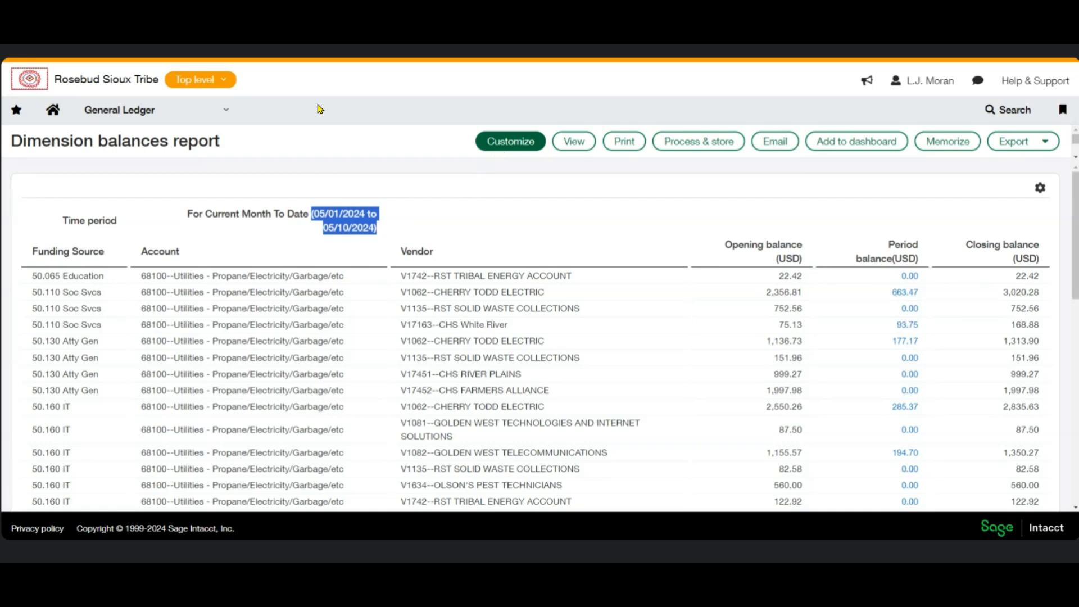
Set the opening balance date to 04/01/2024 and the closing balance date to 04/26/2024, regenerate the report and check its time period.
click(499, 145)
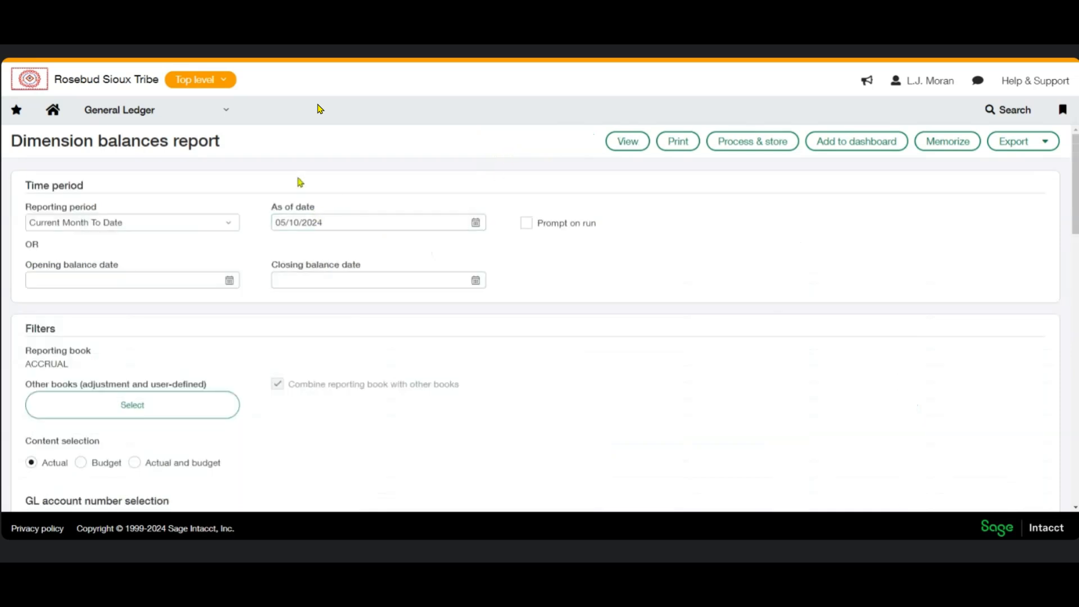
click(140, 282)
text(4/1/24)
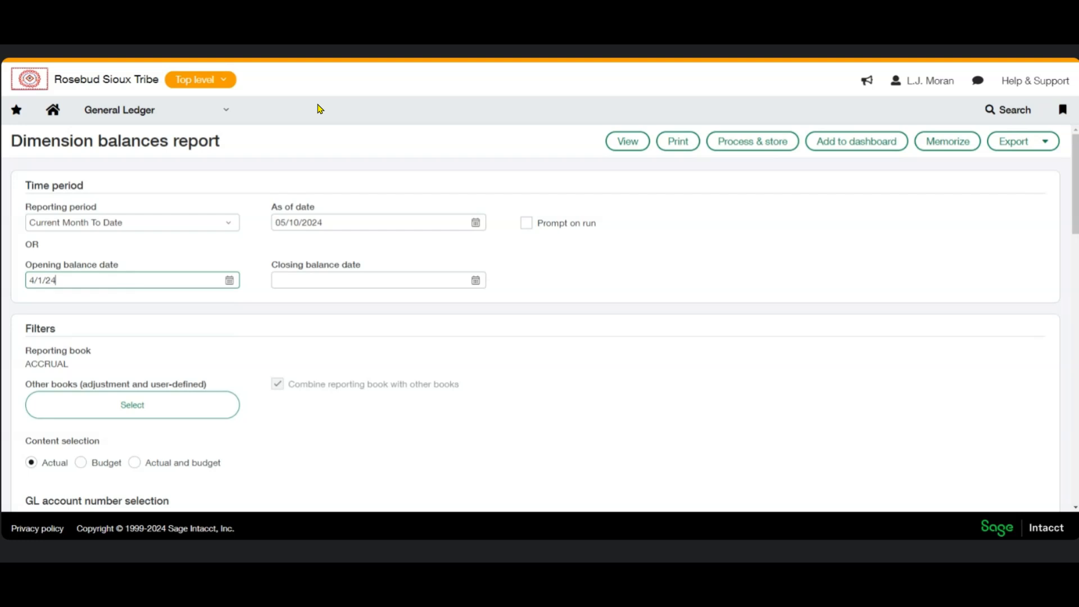
key(Tab)
text(4/26/24)
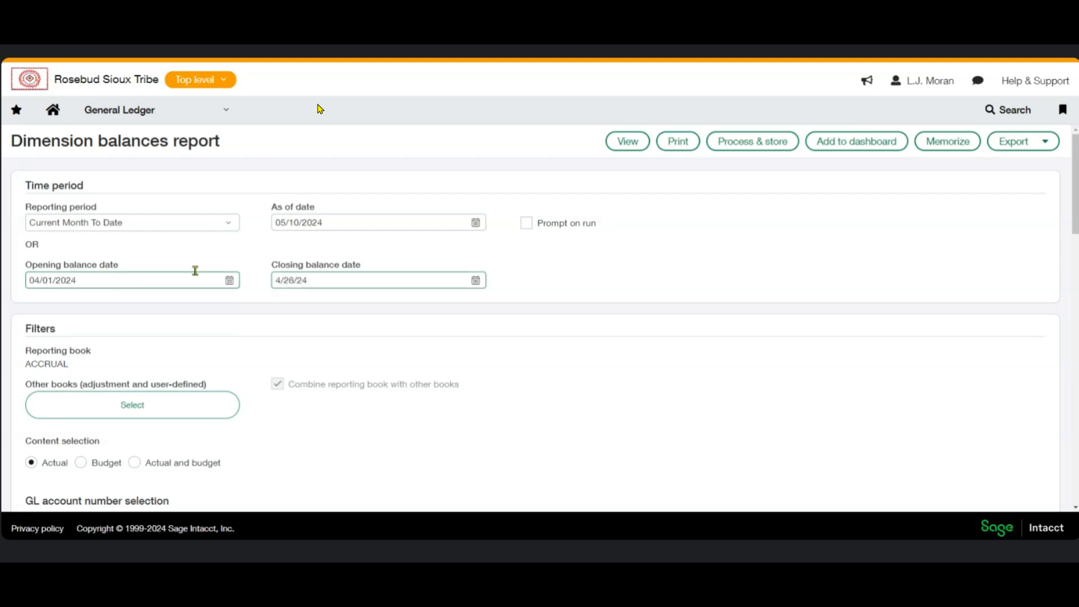
click(752, 265)
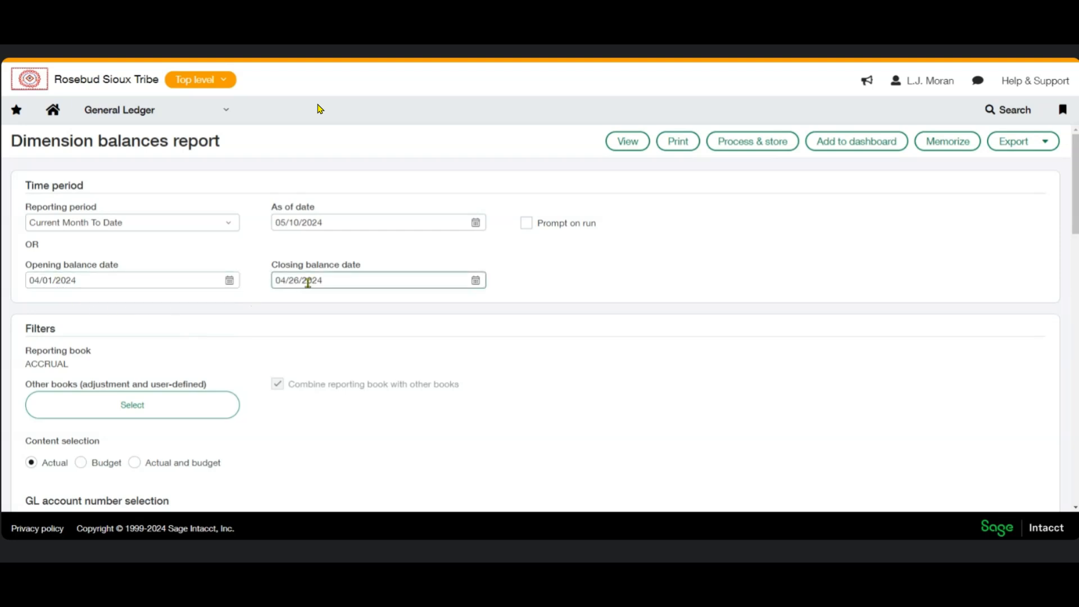
click(627, 143)
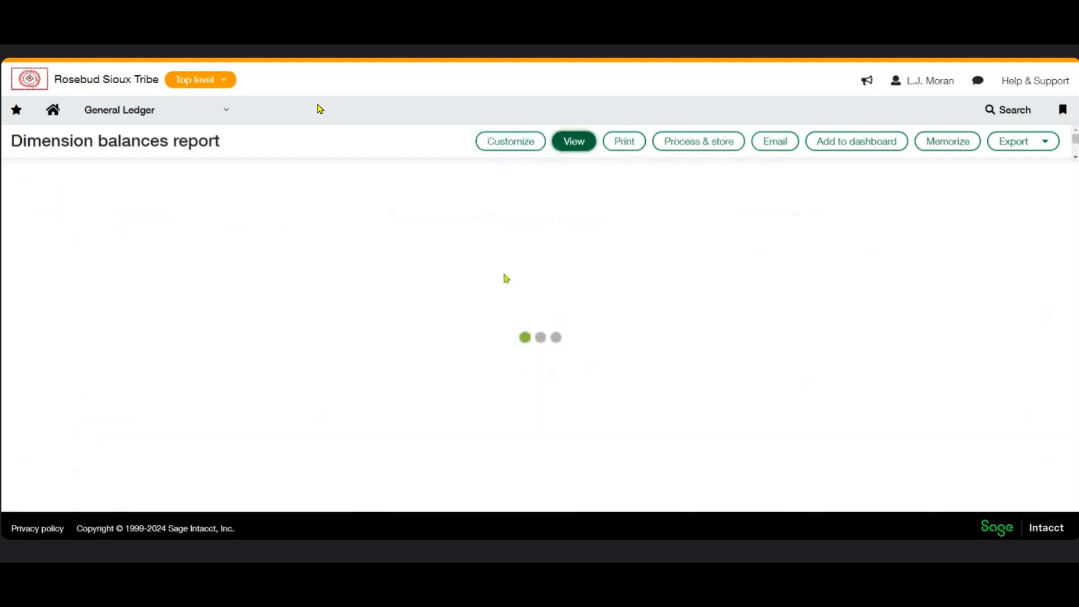
drag(222, 214, 366, 216)
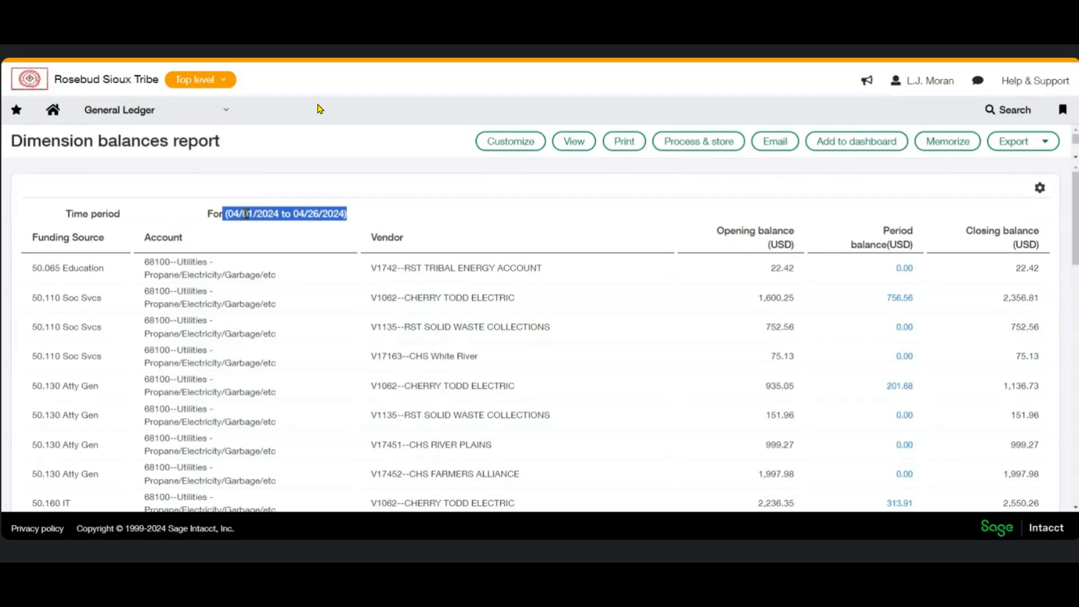
click(247, 215)
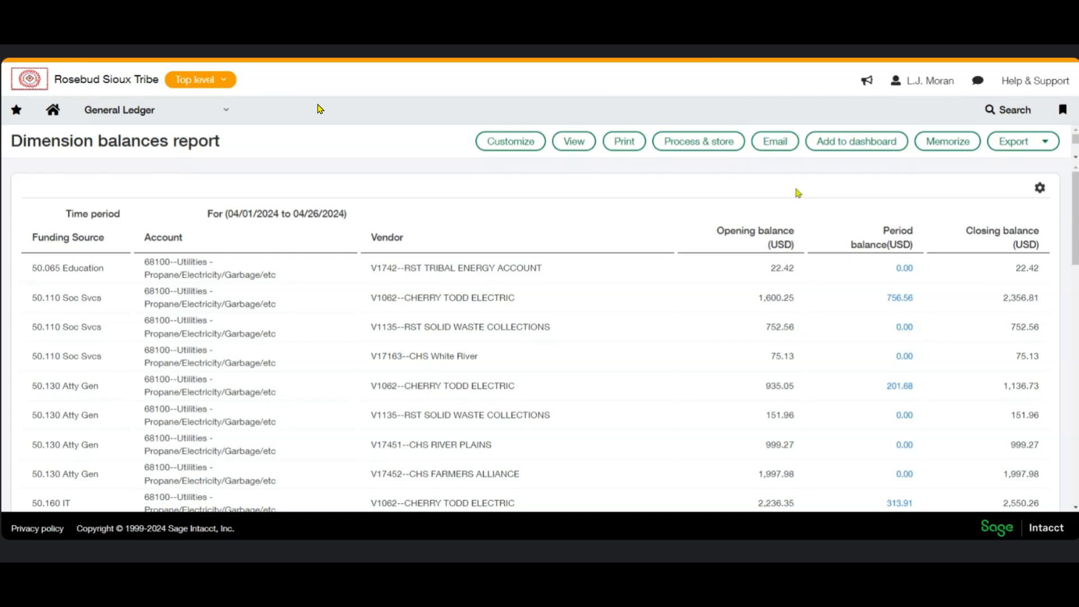
Reopen the report's customization settings and set the reporting period to Inception To Date with an As of date of 06/20/2024.
click(526, 146)
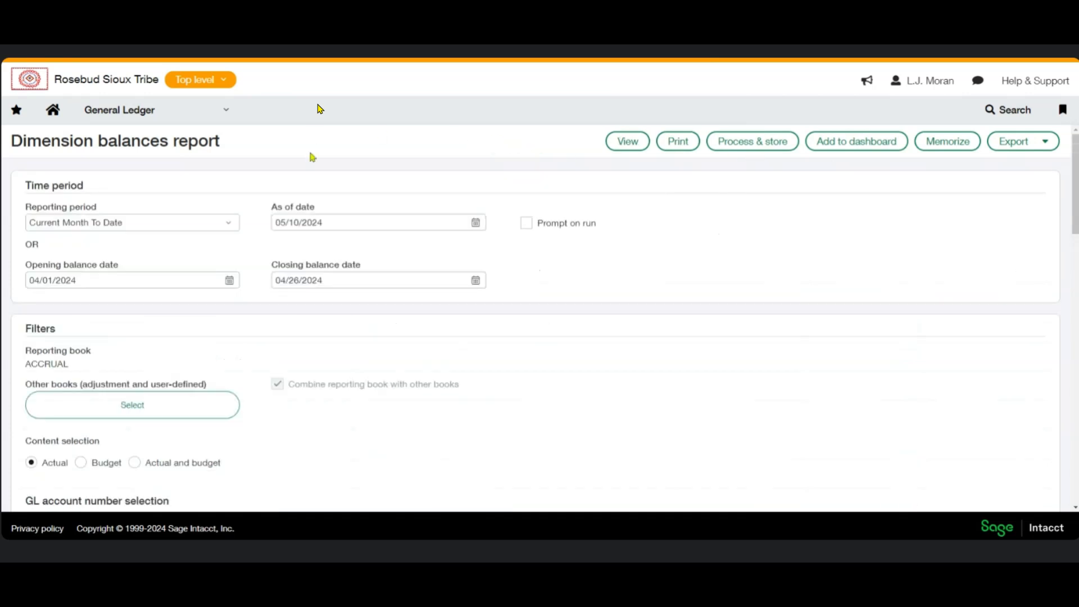
scroll(524, 321, down, 1)
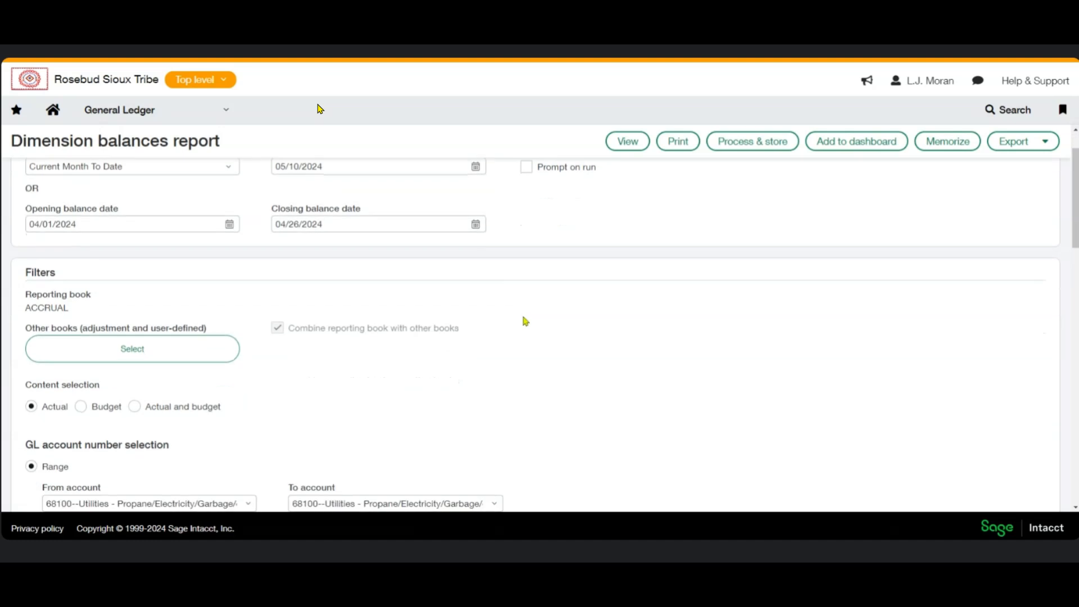
scroll(525, 321, up, 1)
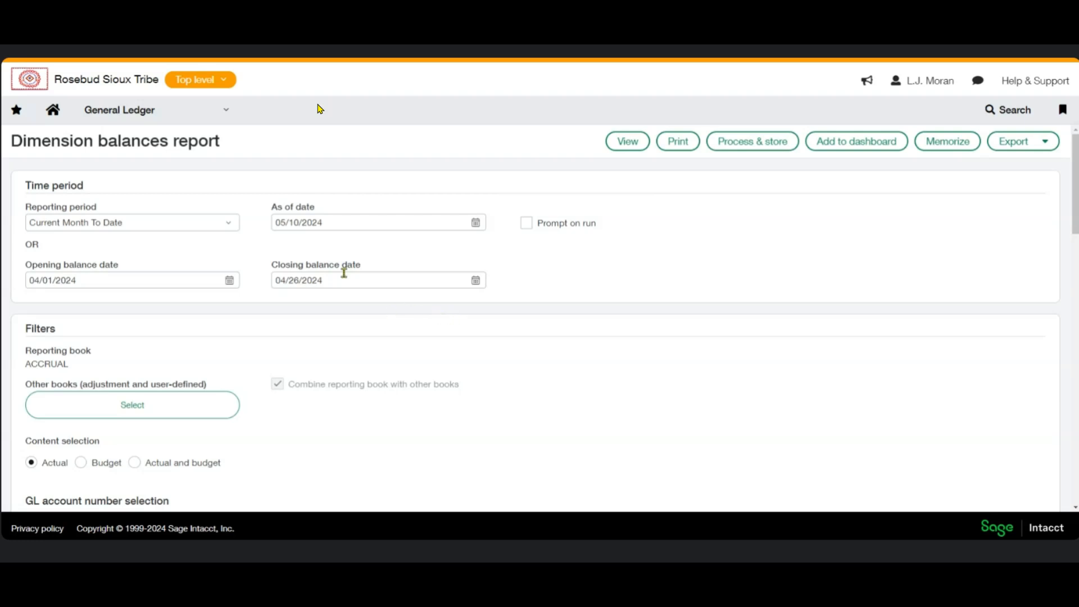
click(98, 227)
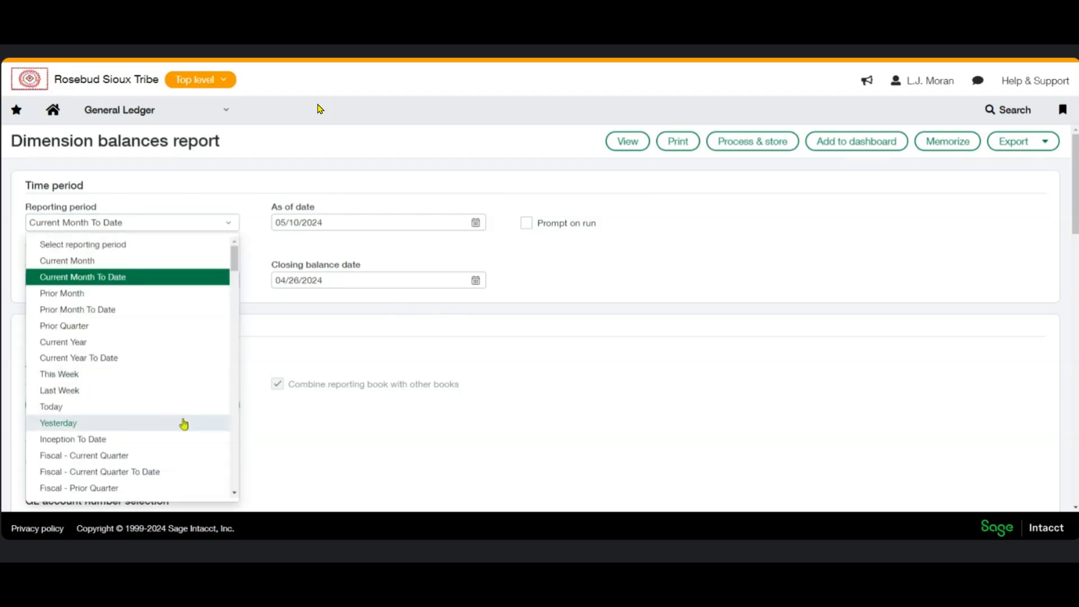
click(115, 443)
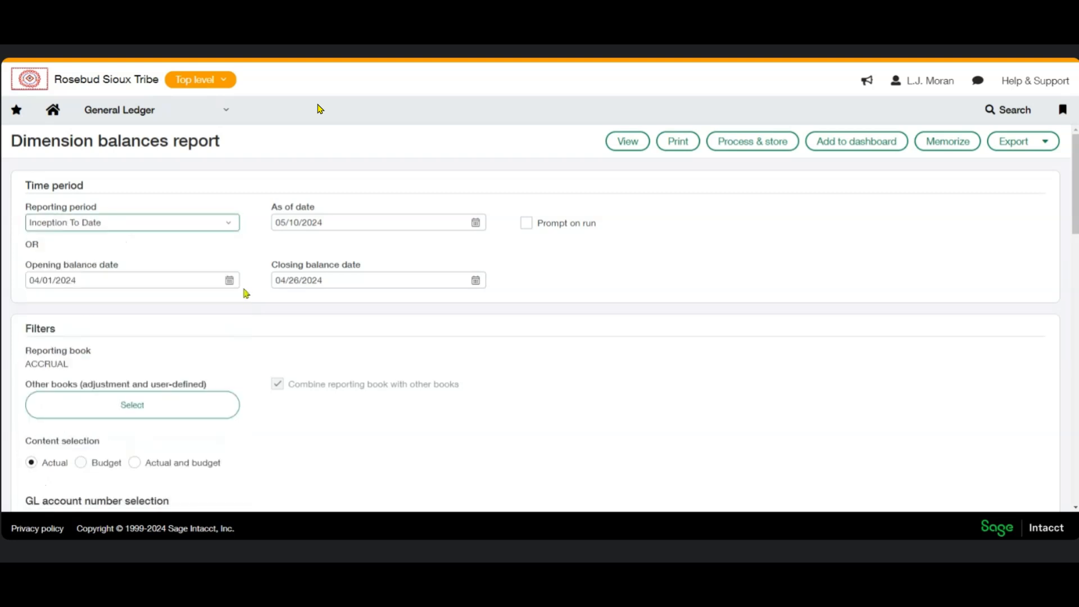
click(344, 224)
text(06/20/2024)
Clear the opening balance date and the closing balance date from the time period settings.
triple_click(129, 283)
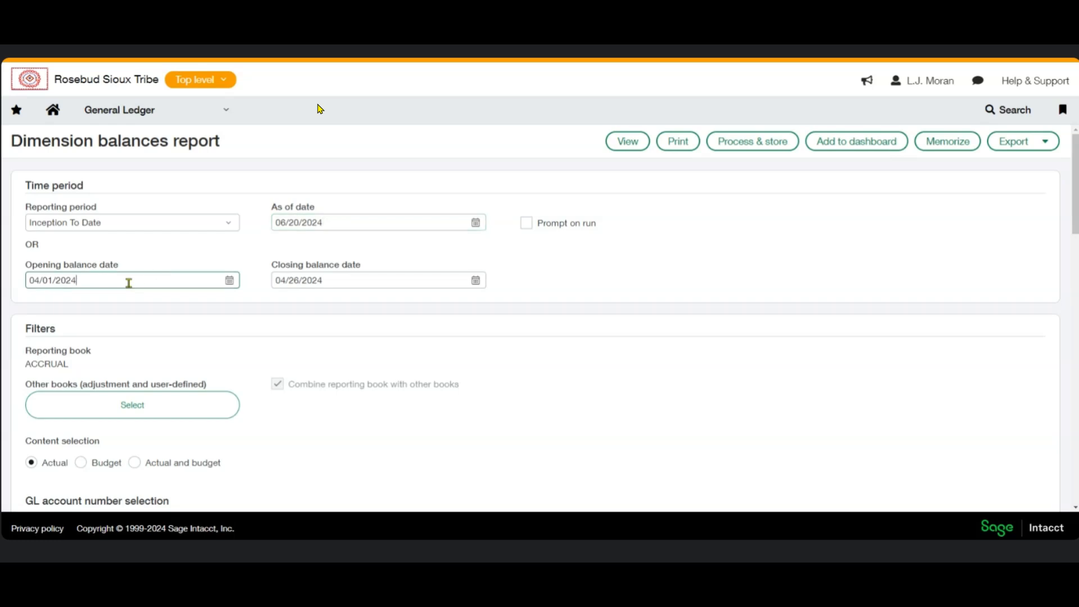
key(BackSpace)
click(340, 280)
triple_click(340, 280)
key(BackSpace)
click(359, 173)
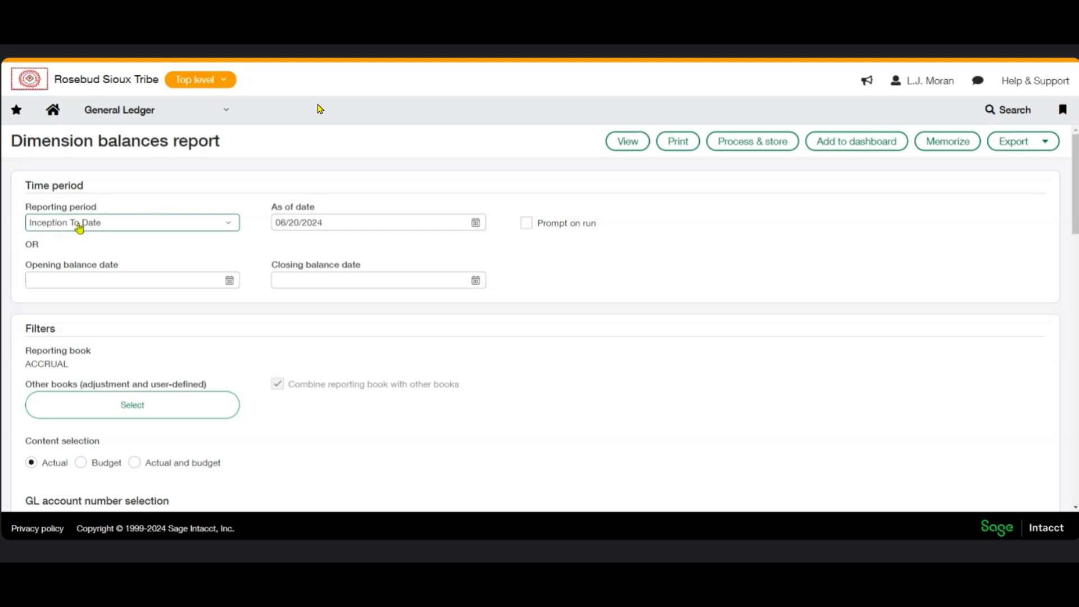
click(278, 225)
click(278, 245)
Add the Encumbrances book to the report's other books, keeping it combined with the reporting book.
scroll(277, 253, down, 1)
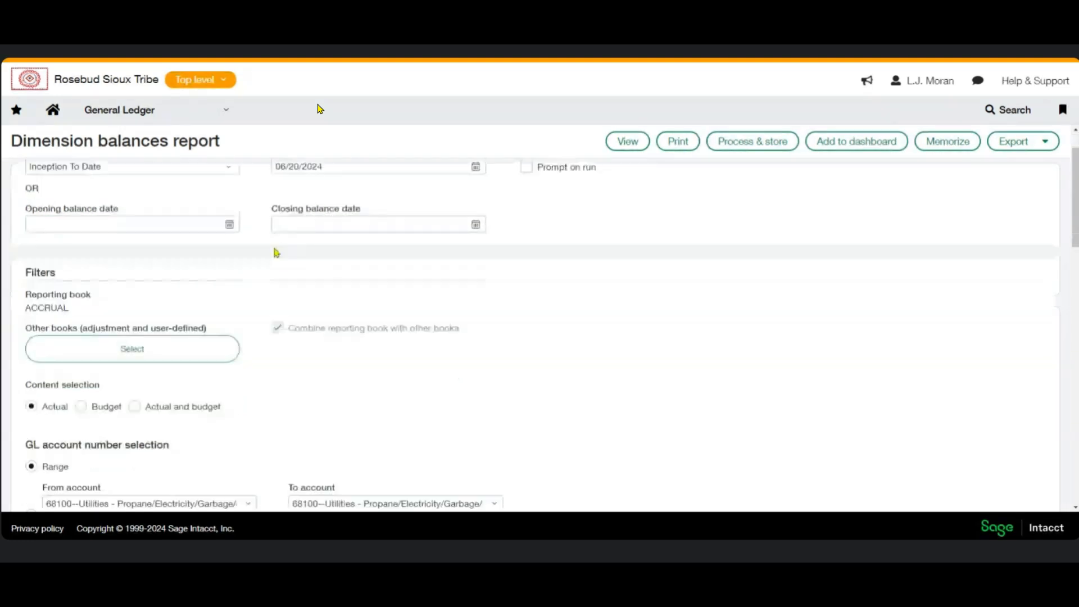
scroll(277, 253, down, 1)
click(137, 294)
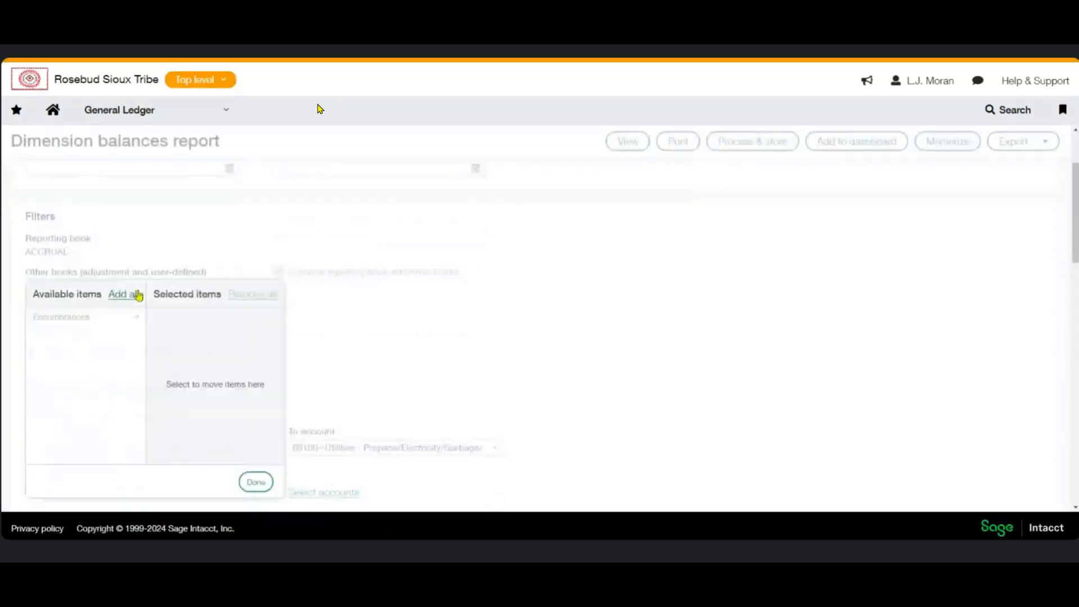
click(137, 294)
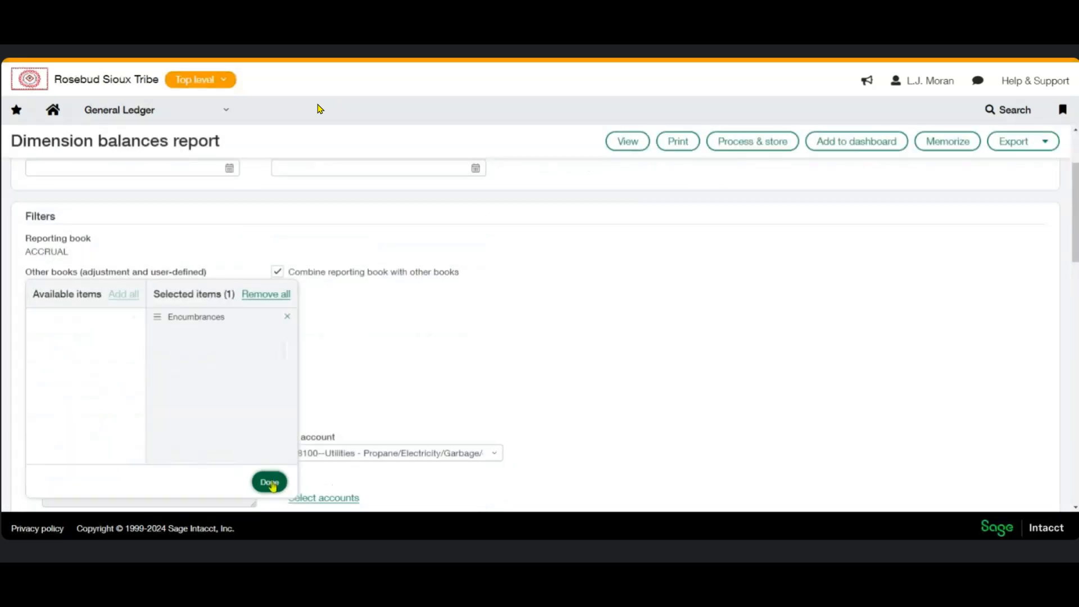
click(269, 482)
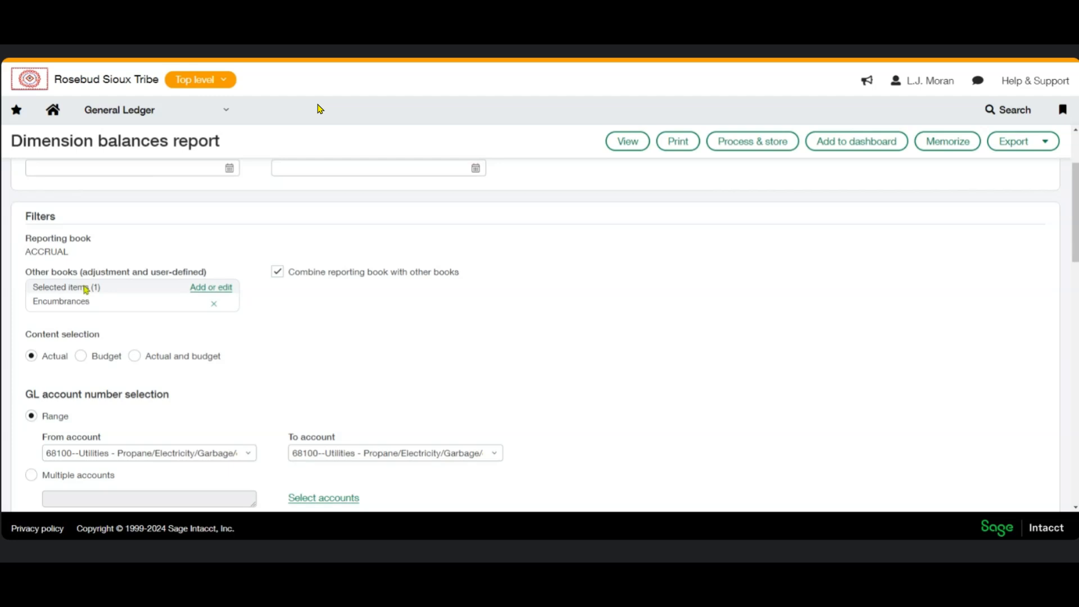
drag(286, 271, 466, 275)
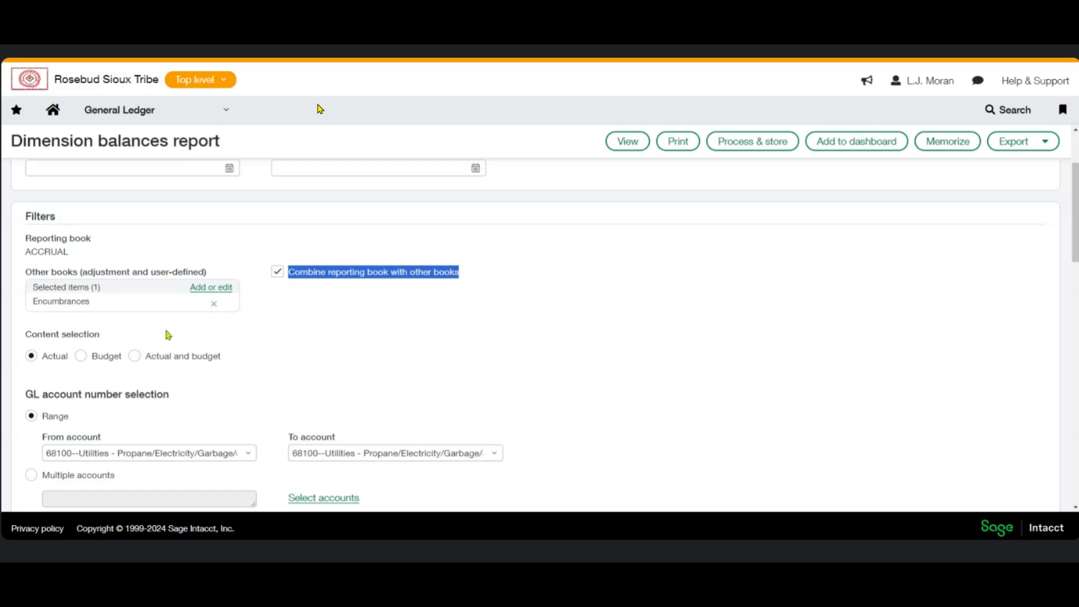
Set the content selection to Actual and budget, with RST Budget as the budget to include.
click(135, 356)
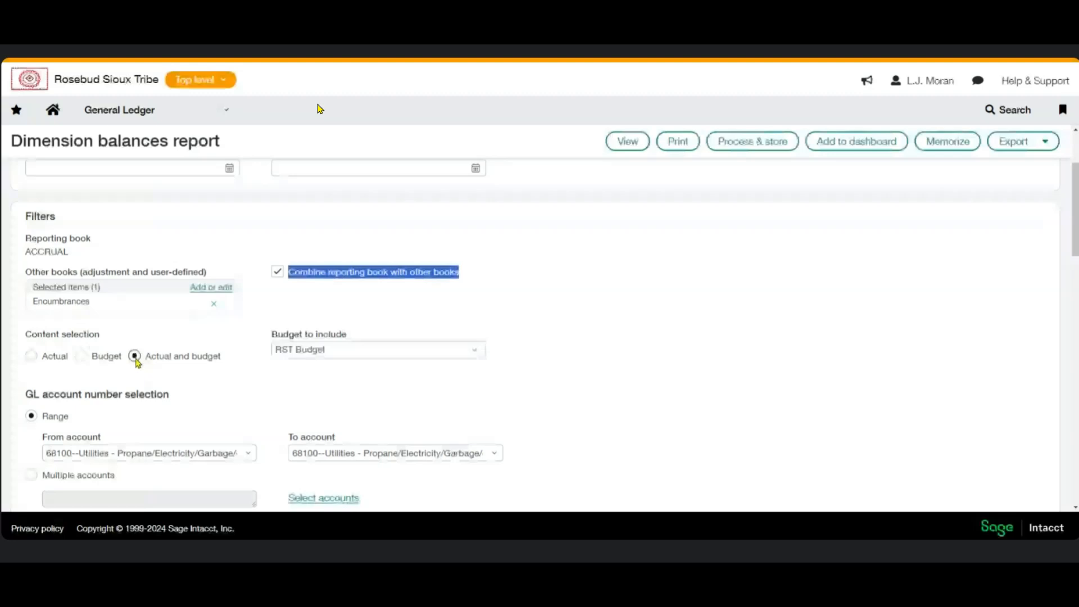
click(322, 354)
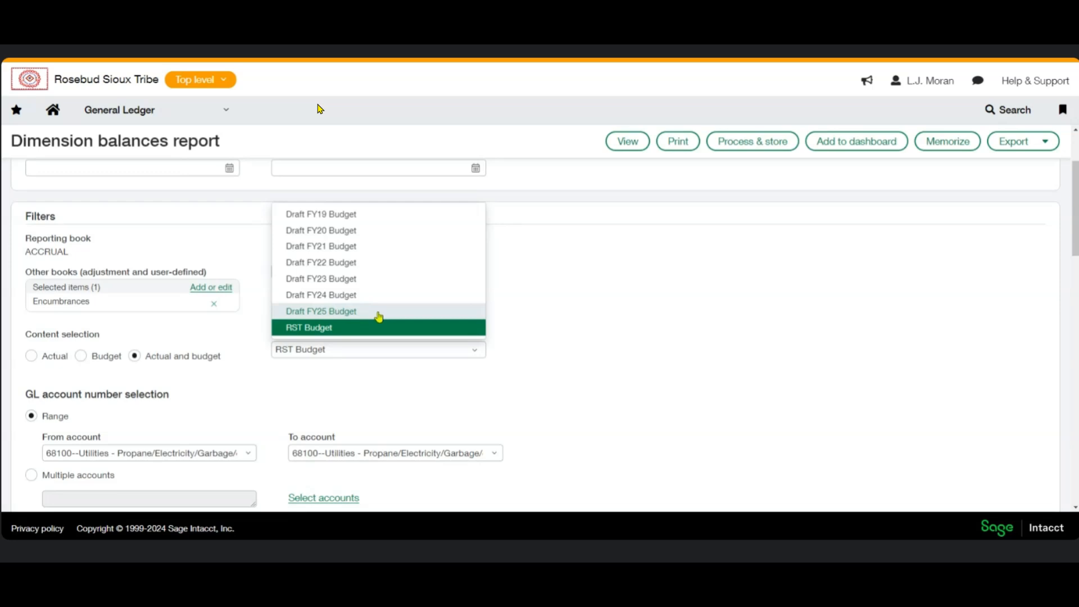
click(330, 331)
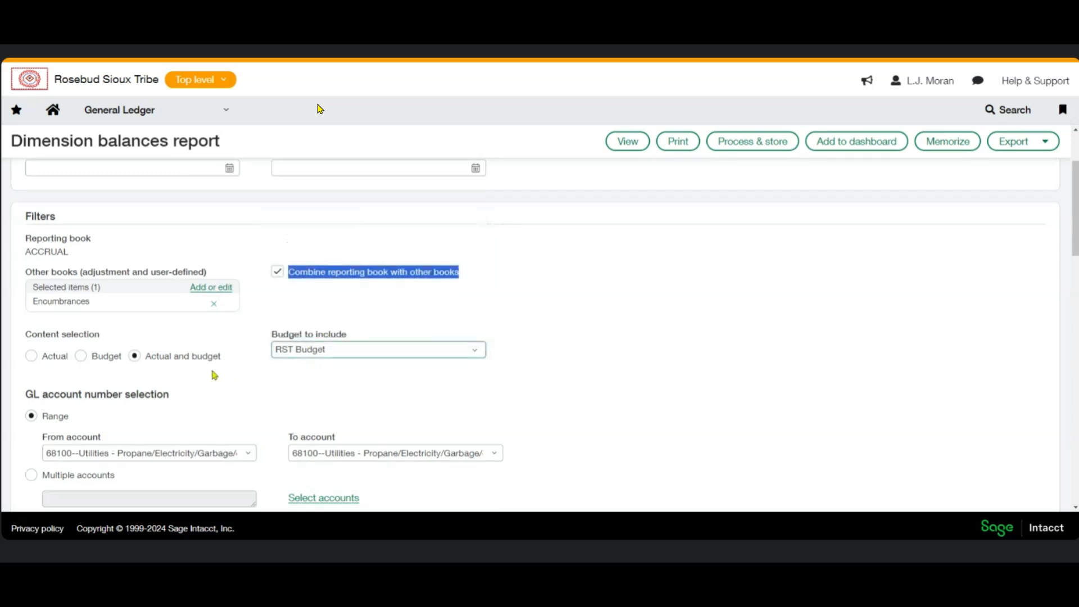
Change the GL account selection to all accounts and set the account group to All Rev and Expense GL Accts.
scroll(208, 371, down, 2)
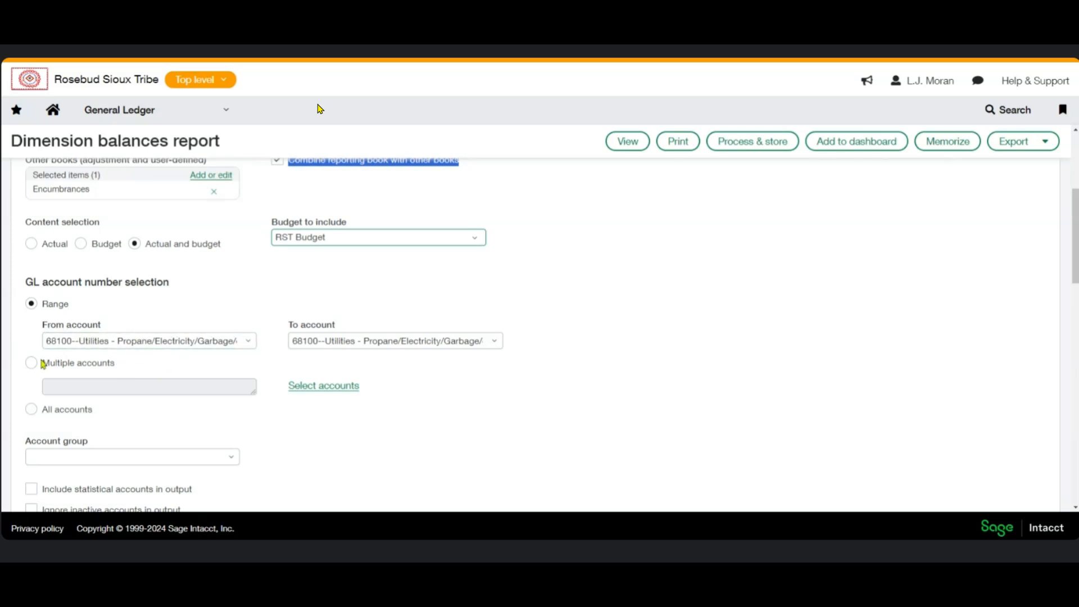
click(32, 410)
click(85, 454)
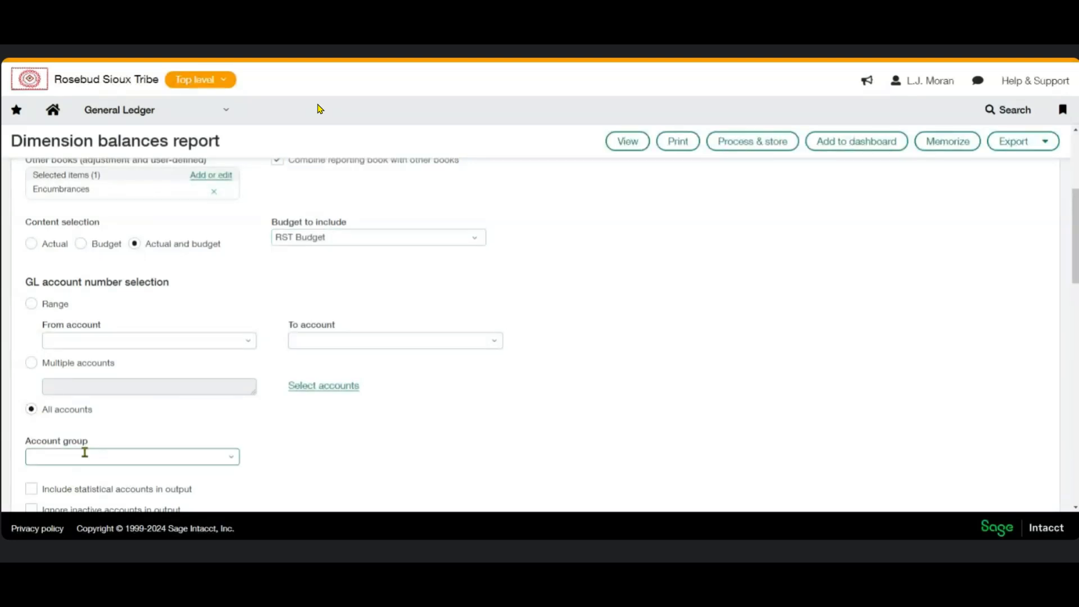
text(all rev)
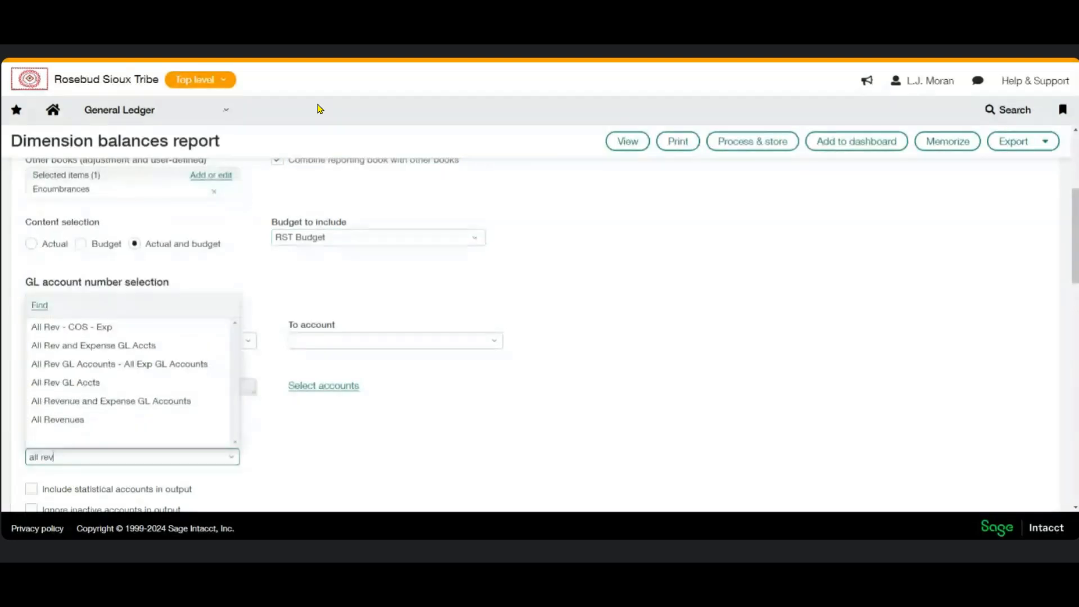
click(123, 347)
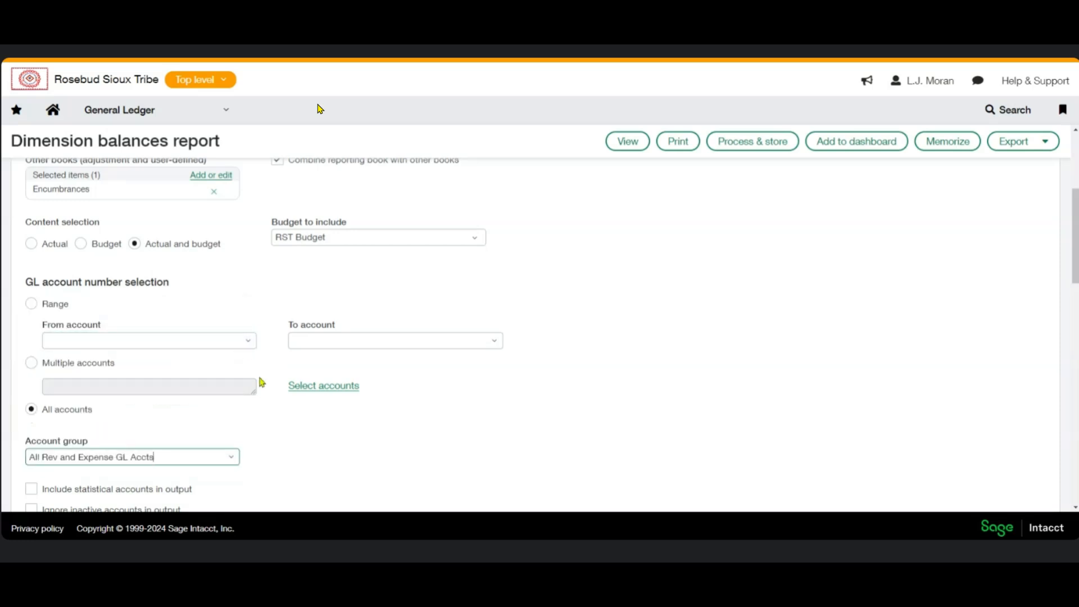
Keep the existing dimension filters and remove Vendor ID and name from the dimension values shown.
scroll(266, 378, down, 2)
scroll(273, 366, down, 3)
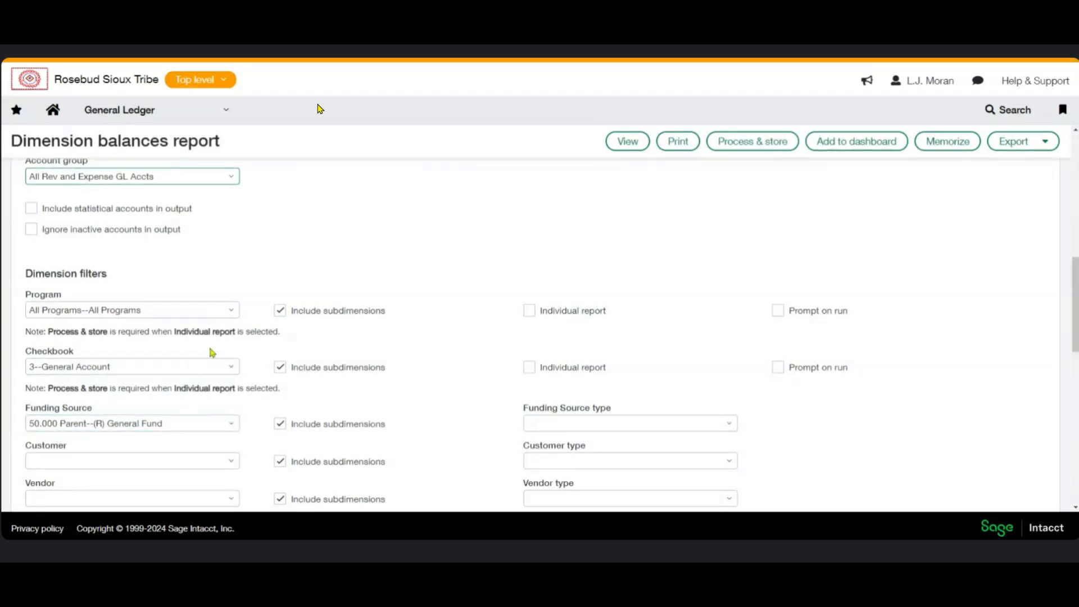
scroll(210, 352, down, 3)
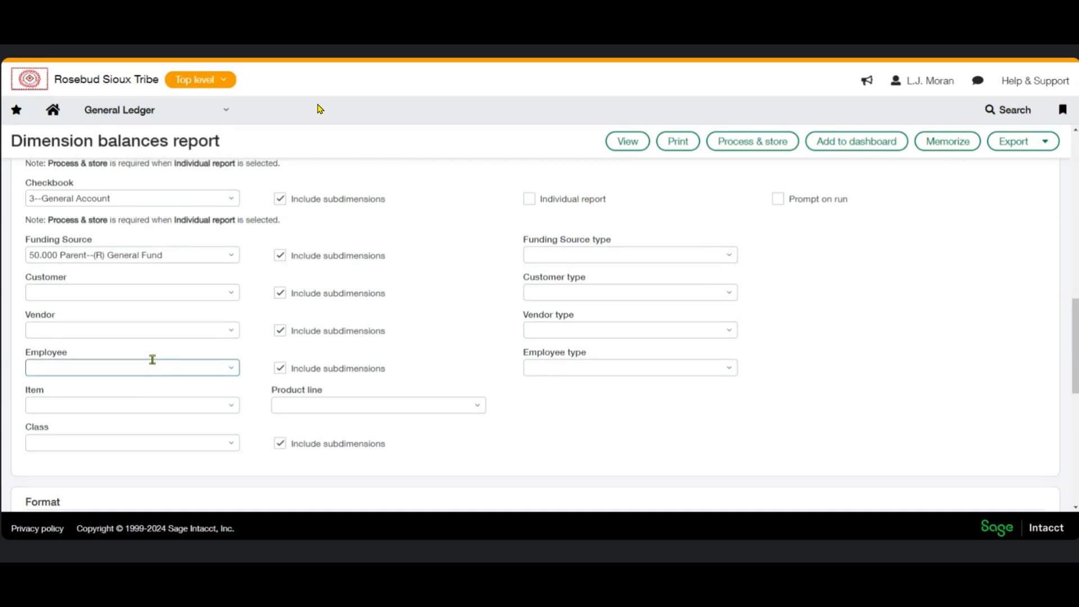
scroll(153, 362, down, 3)
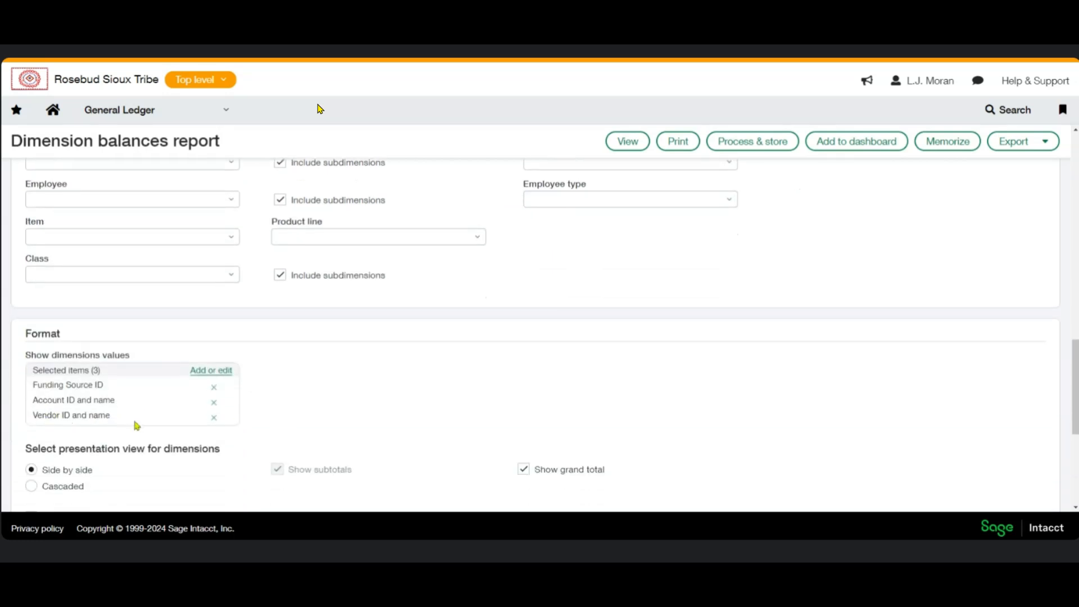
click(213, 419)
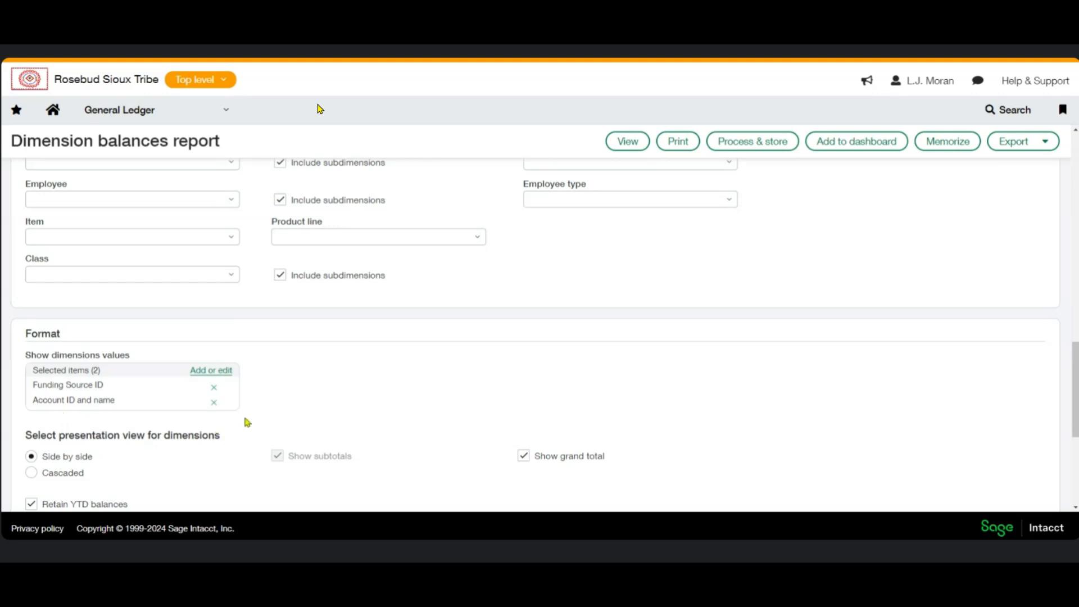
Switch the dimension presentation view to Cascaded and turn off Retain YTD balances.
scroll(300, 365, down, 3)
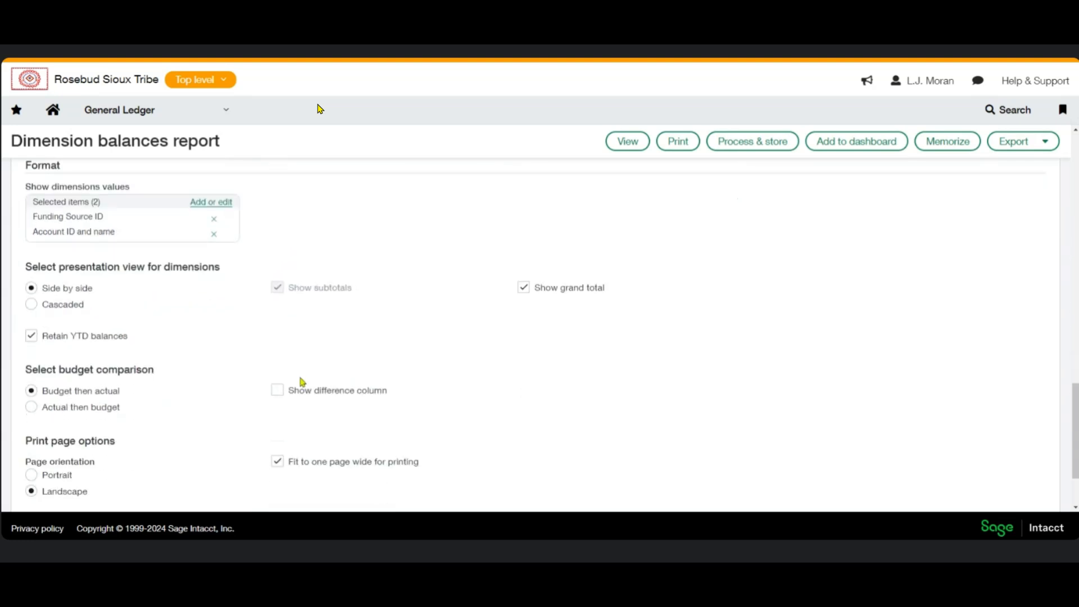
click(31, 305)
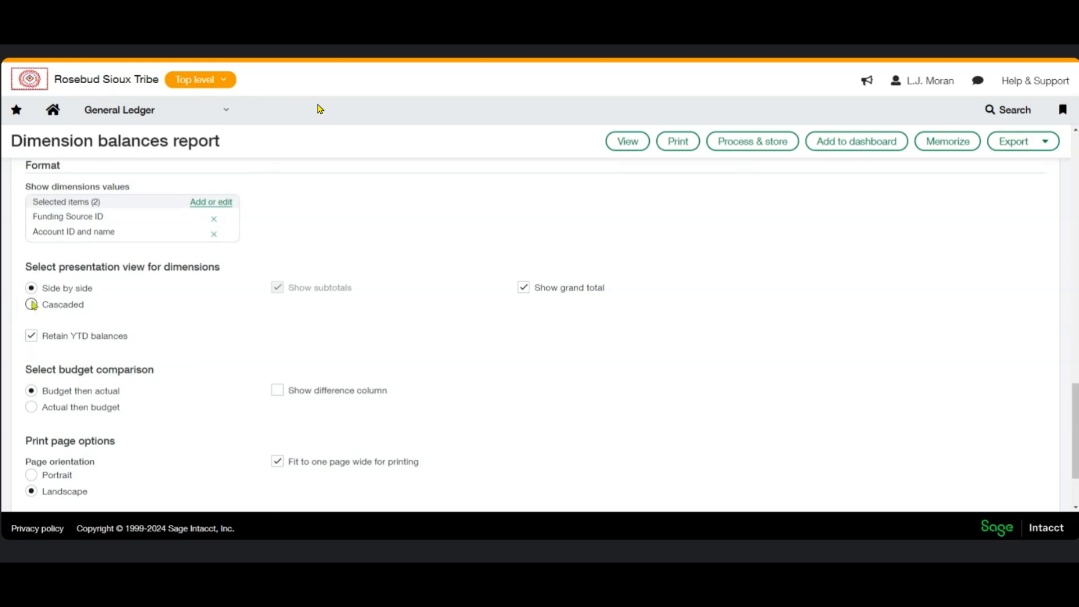
click(33, 337)
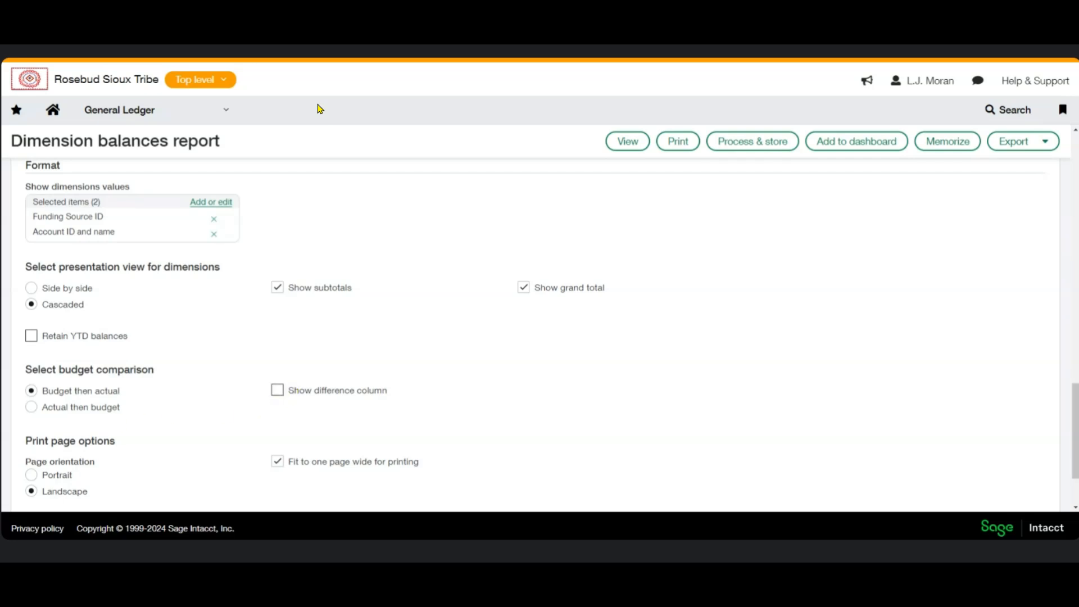
Enable the difference column in the budget comparison and generate the report.
click(277, 390)
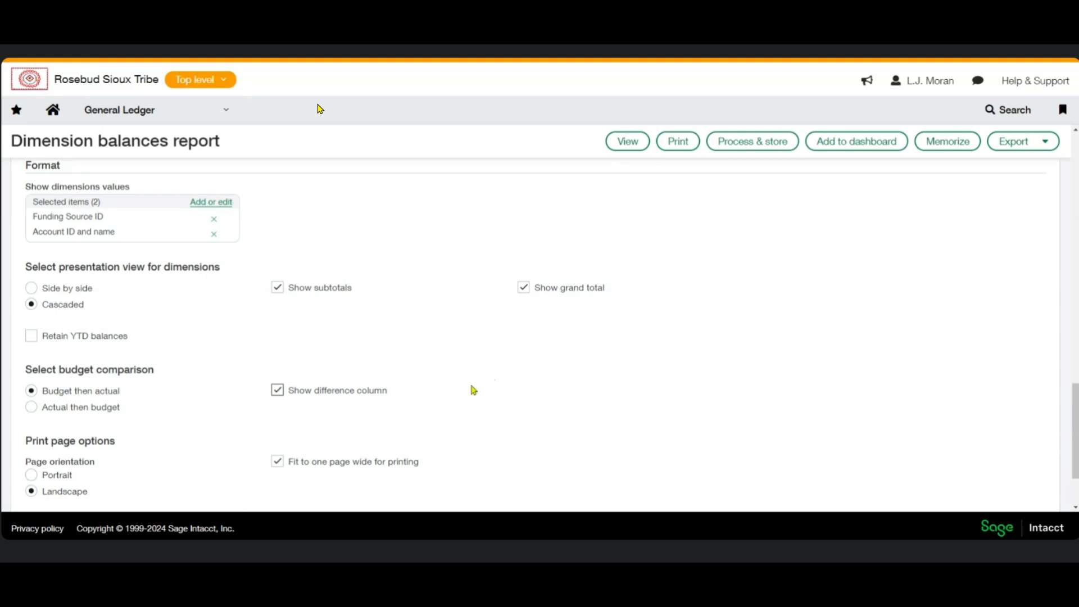
click(627, 142)
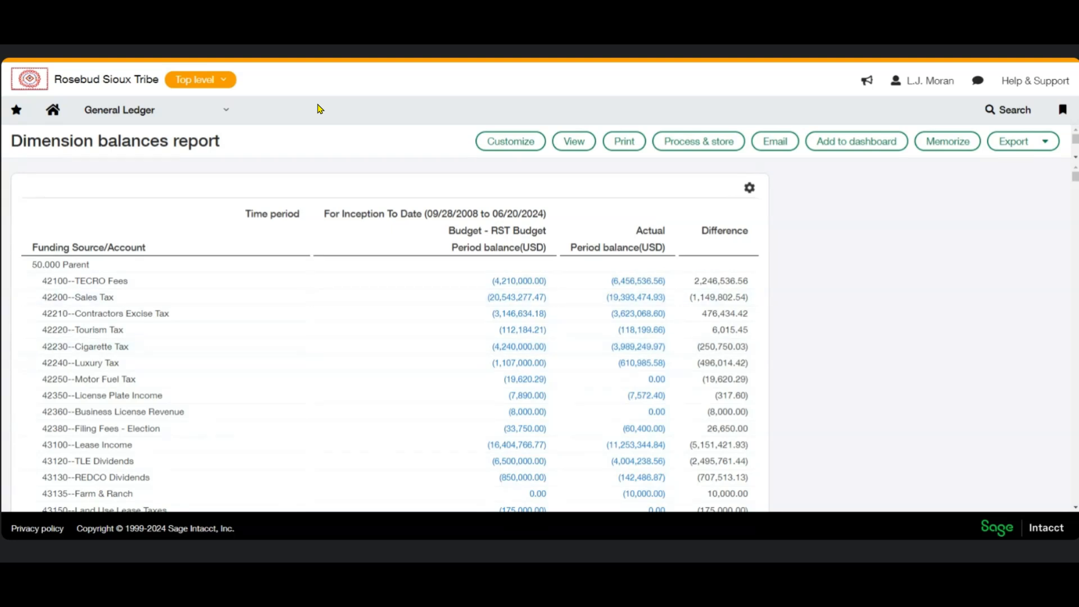
Examine the budget, actual and difference amounts by funding source and account, from 50.000 Parent down to the grand total.
scroll(821, 313, down, 1)
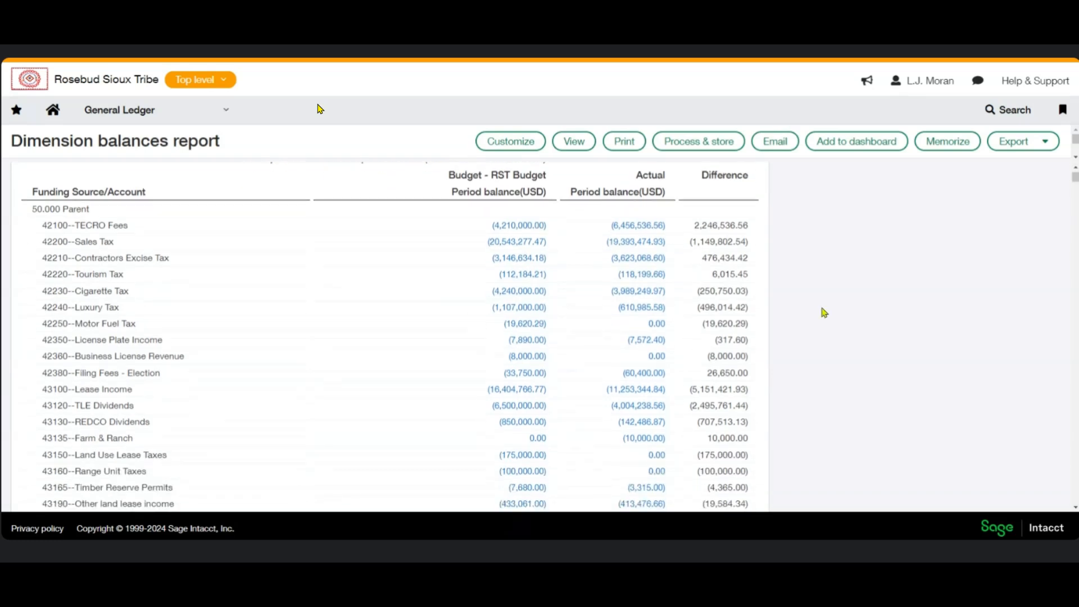
double_click(37, 206)
scroll(137, 230, down, 20)
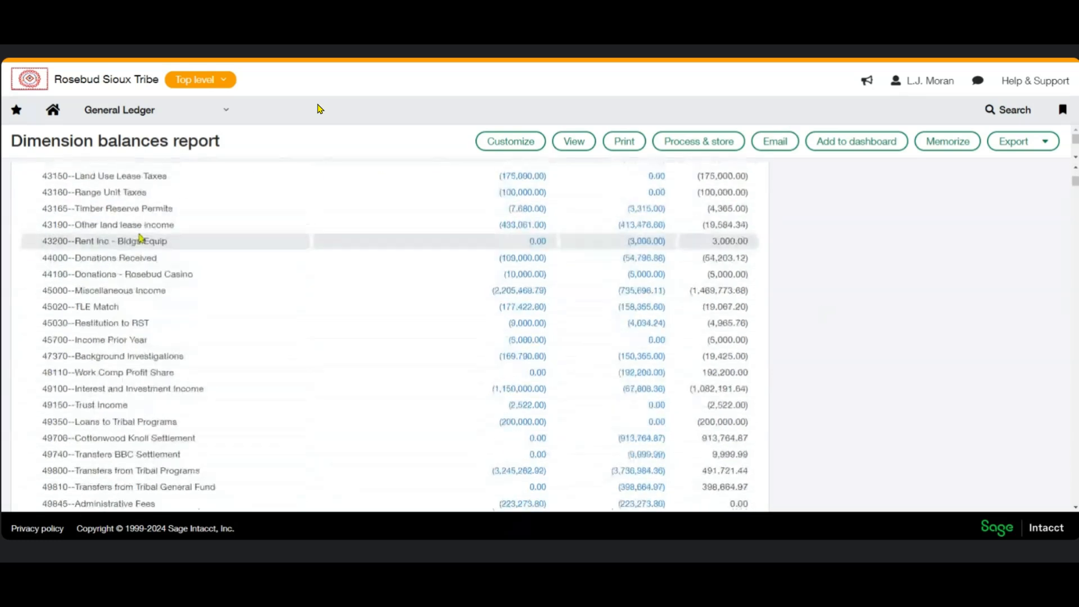
scroll(112, 284, down, 5)
scroll(122, 358, down, 15)
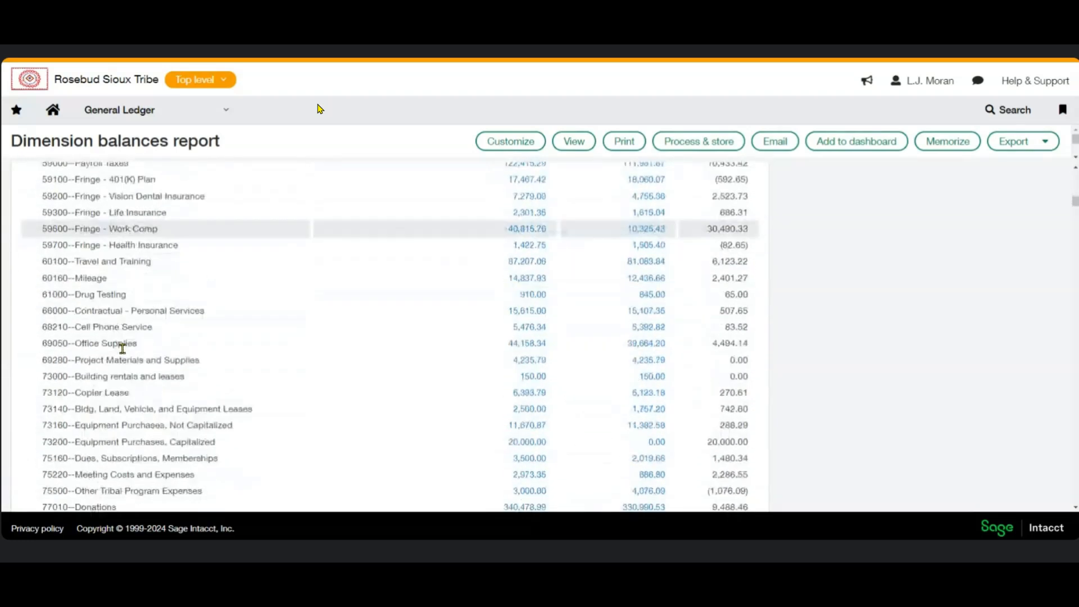
drag(1075, 208, 1065, 499)
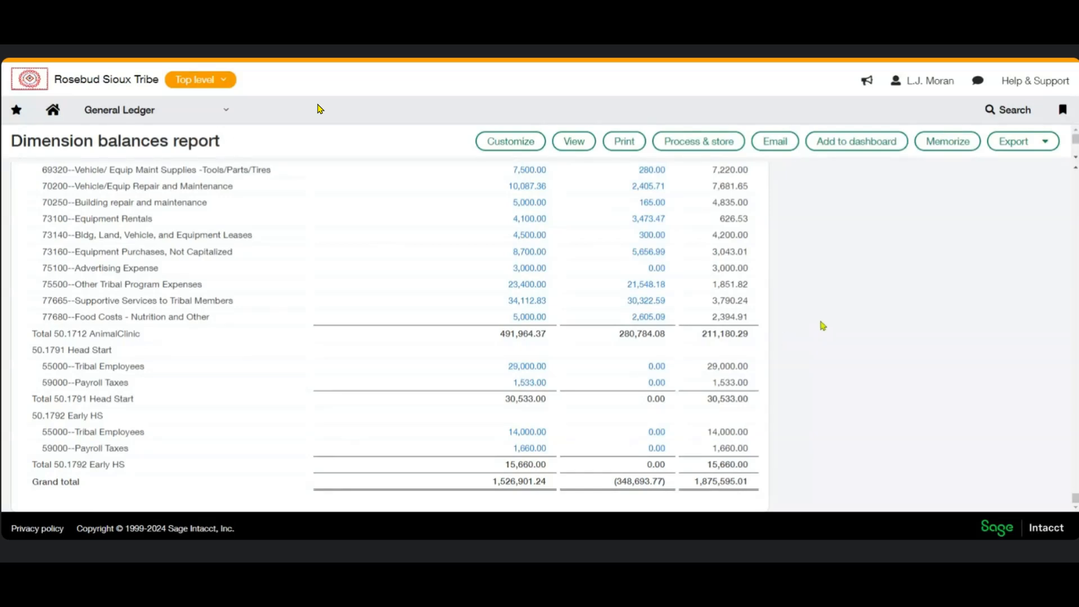
Look back through the last funding sources' accounts and check the Inception To Date date range in the report header.
scroll(236, 301, up, 2)
scroll(246, 301, up, 1)
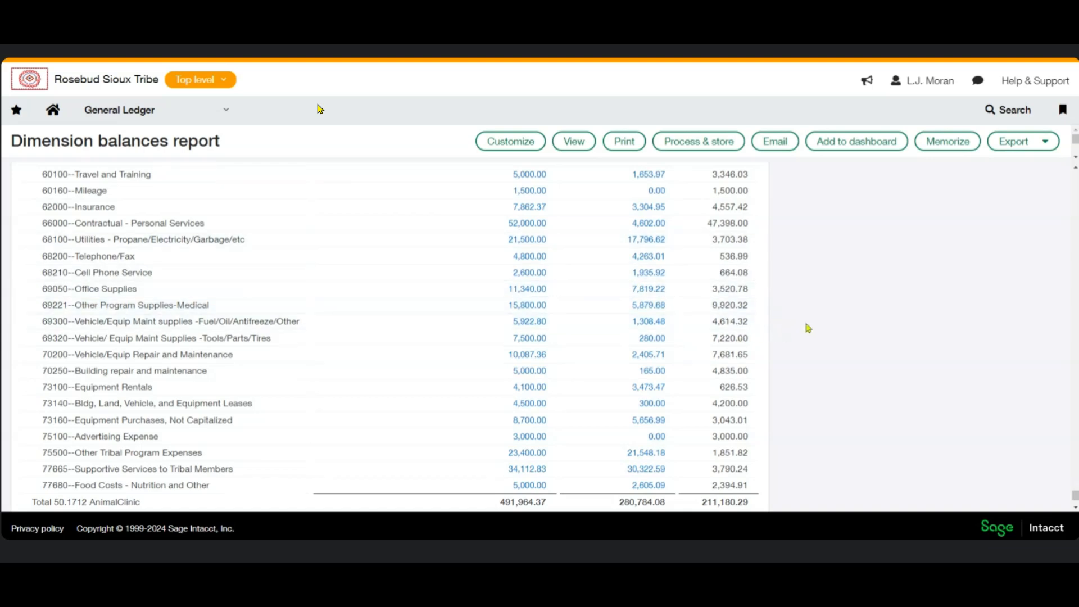
scroll(810, 327, up, 2)
scroll(810, 328, up, 4)
drag(1076, 492, 1076, 173)
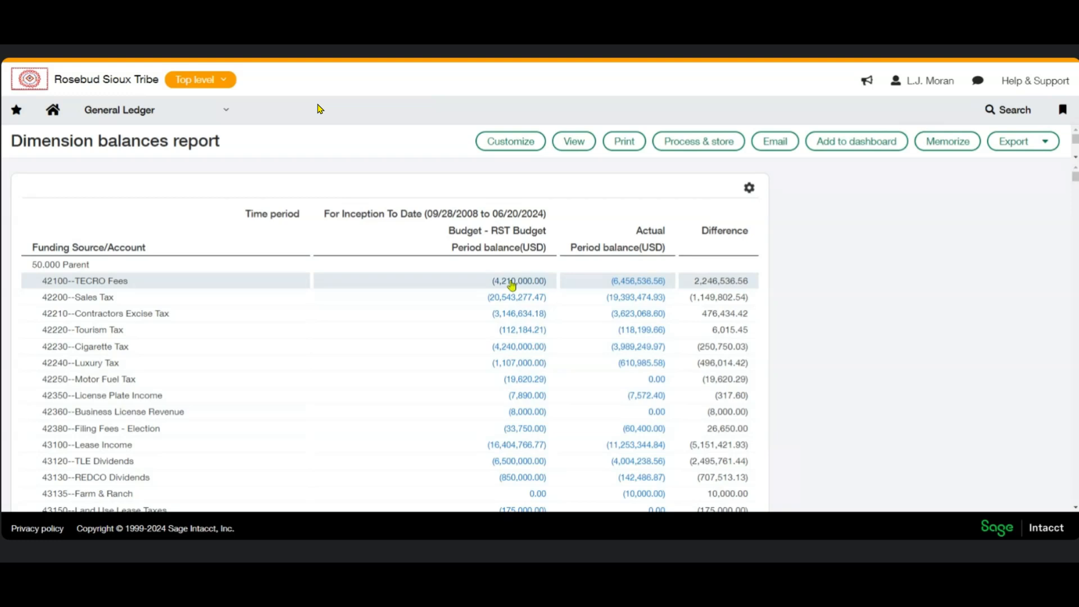
drag(425, 213, 557, 218)
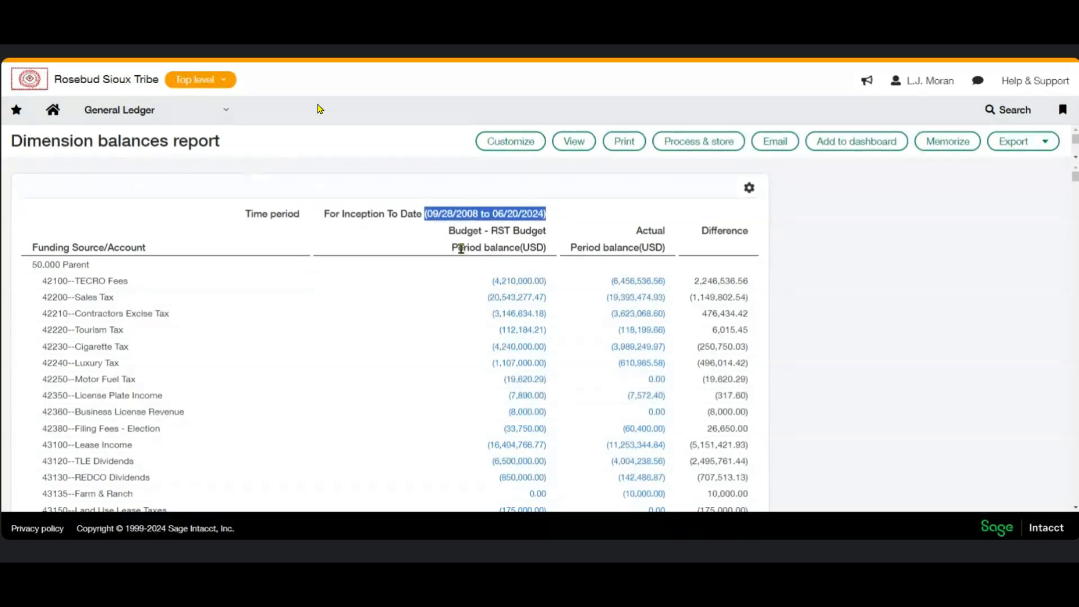
Check the Inception To Date date range and examine the differences for the 50.000 Parent and 50.010 Council accounts.
triple_click(500, 213)
click(596, 207)
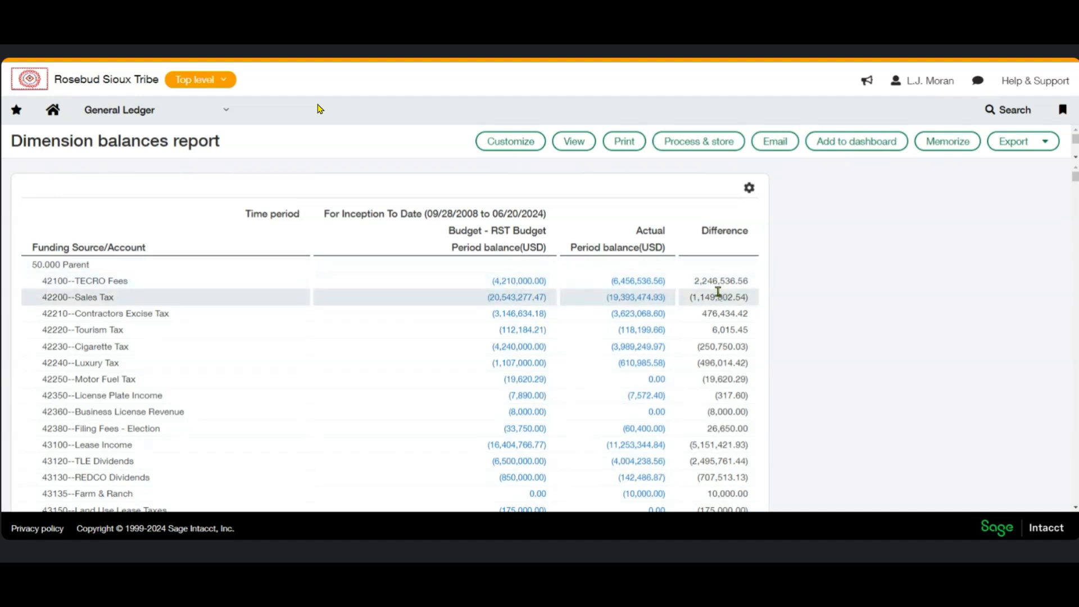
scroll(718, 289, down, 5)
scroll(719, 287, down, 5)
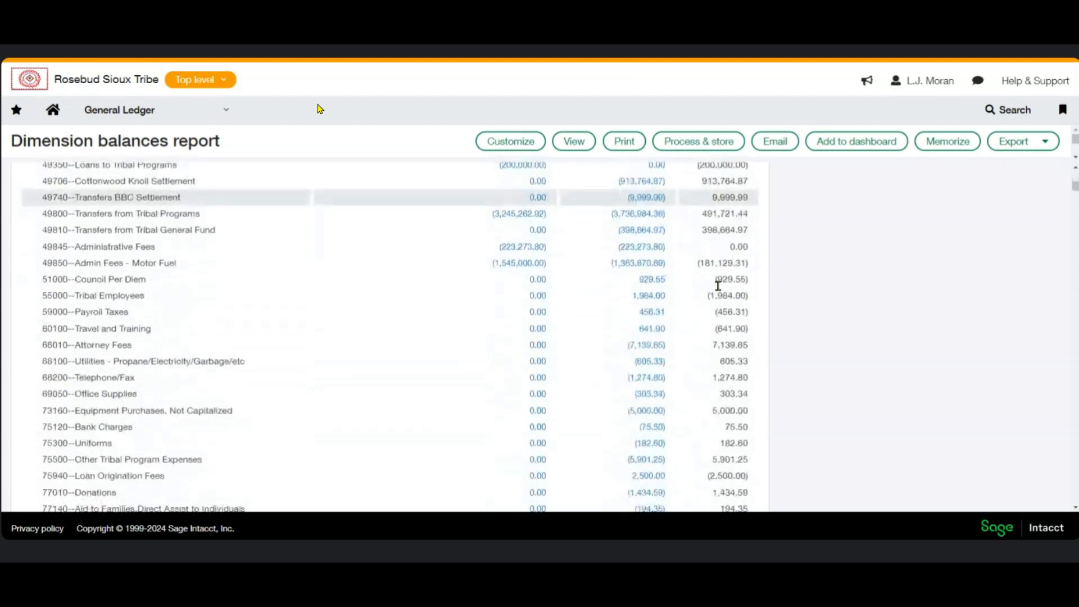
scroll(475, 349, down, 5)
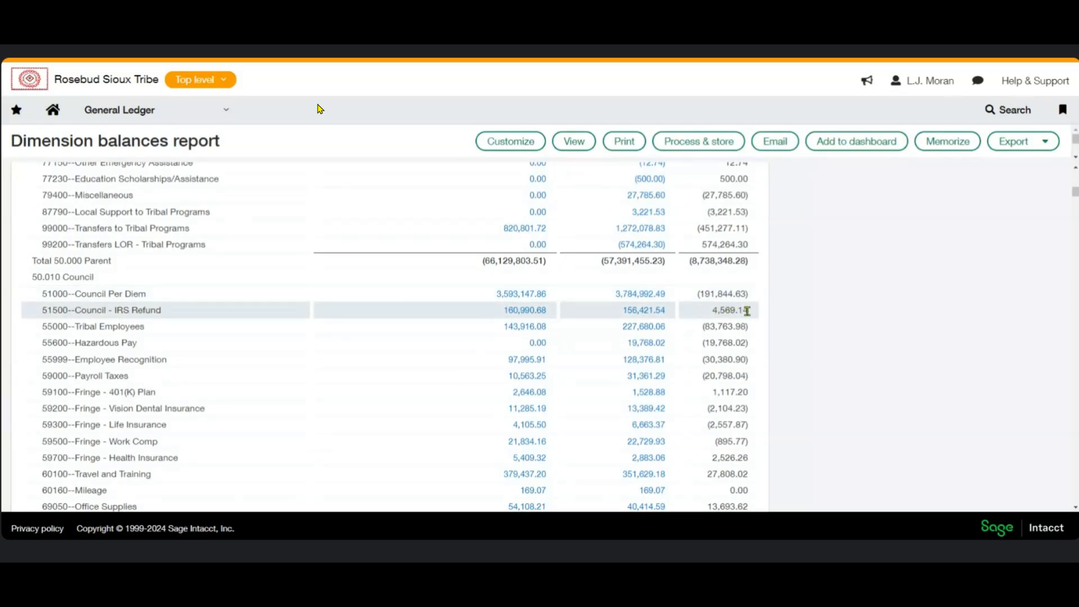
scroll(753, 313, up, 5)
scroll(755, 314, up, 10)
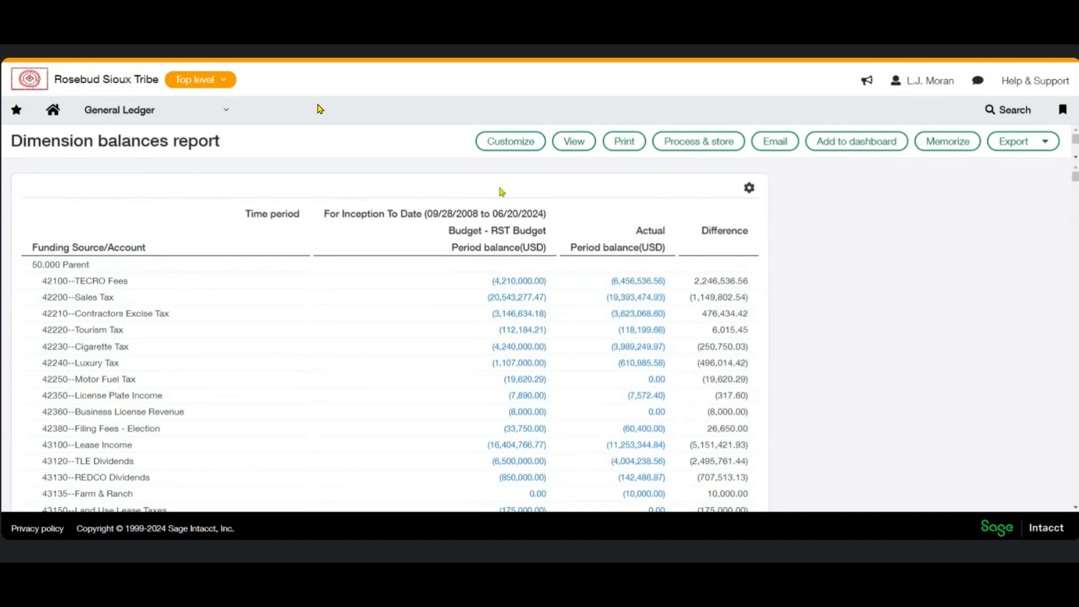
Remove Funding Source ID from the report's shown dimension values and generate the report by account only.
click(504, 147)
scroll(236, 346, down, 9)
scroll(247, 344, down, 4)
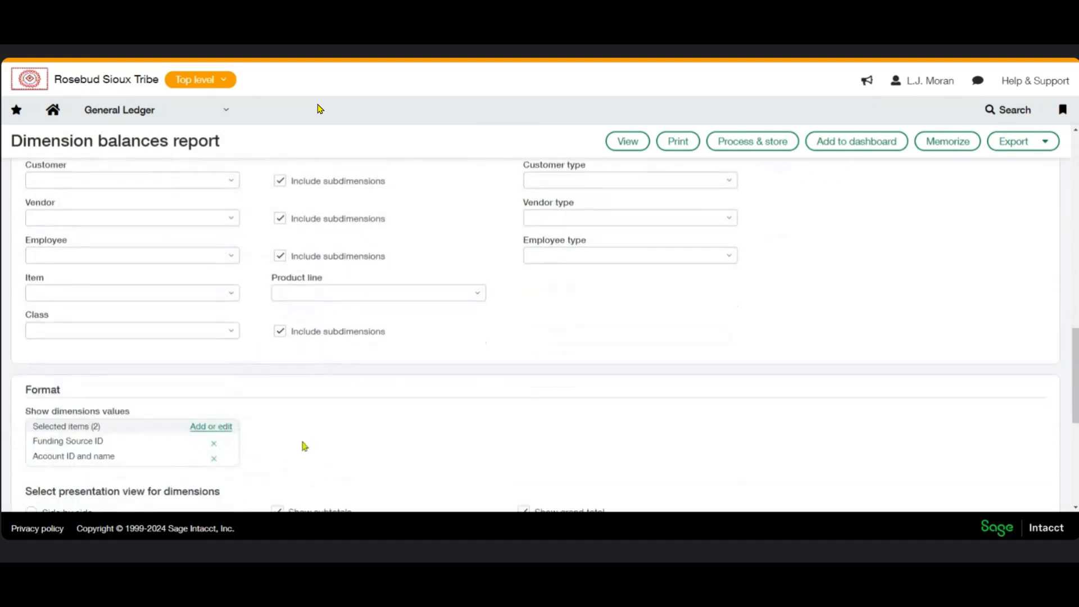
click(214, 443)
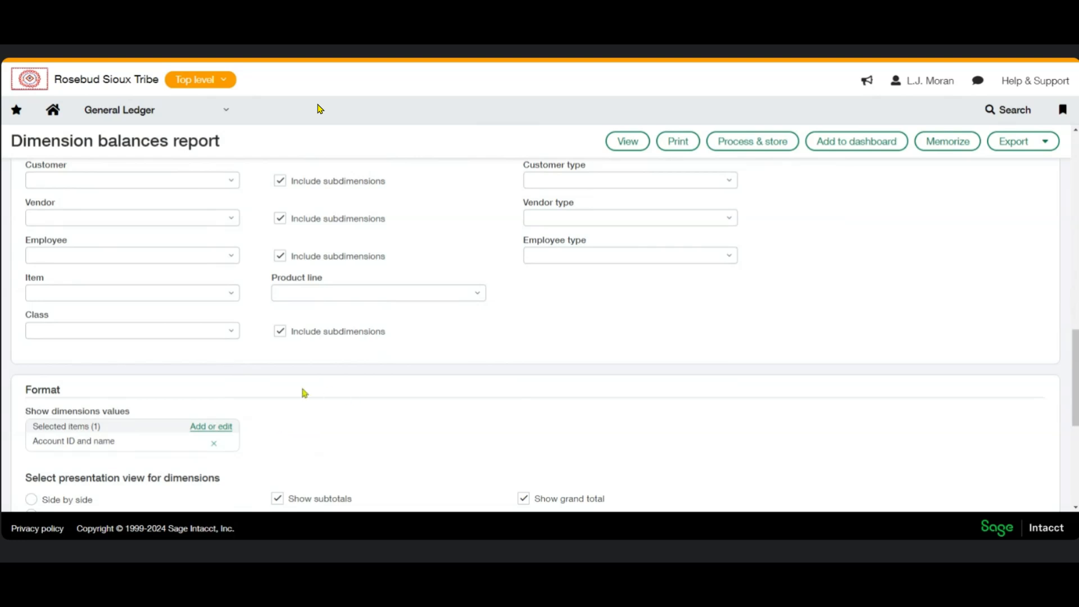
click(620, 148)
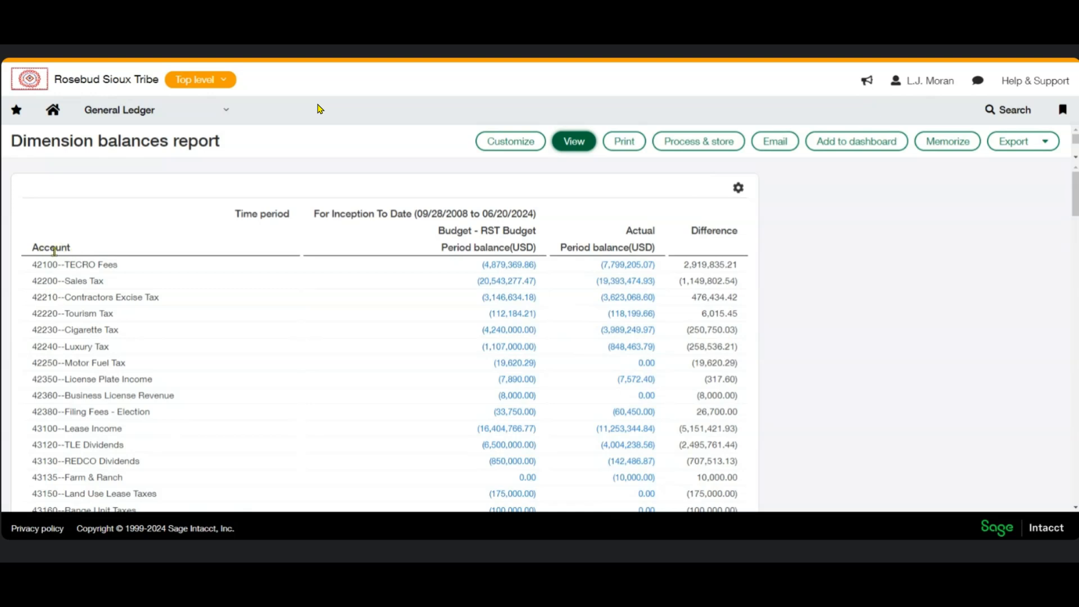
Examine the account-level budget, actual and difference amounts from 42100--TECRO Fees down to the grand total.
drag(38, 248, 99, 255)
click(107, 253)
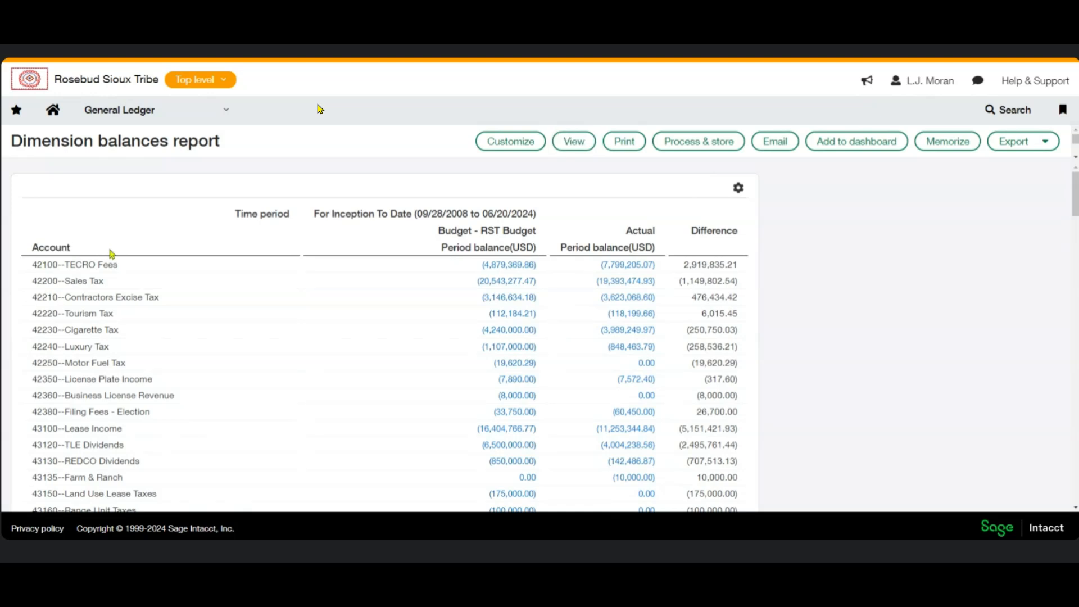
scroll(129, 253, down, 1)
scroll(134, 265, down, 15)
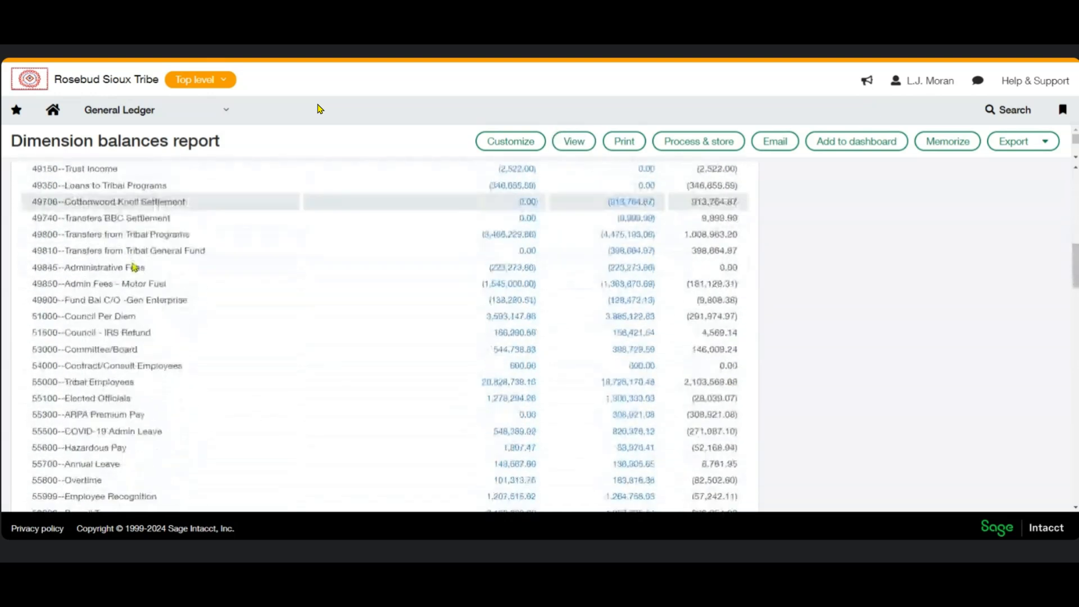
scroll(137, 269, down, 15)
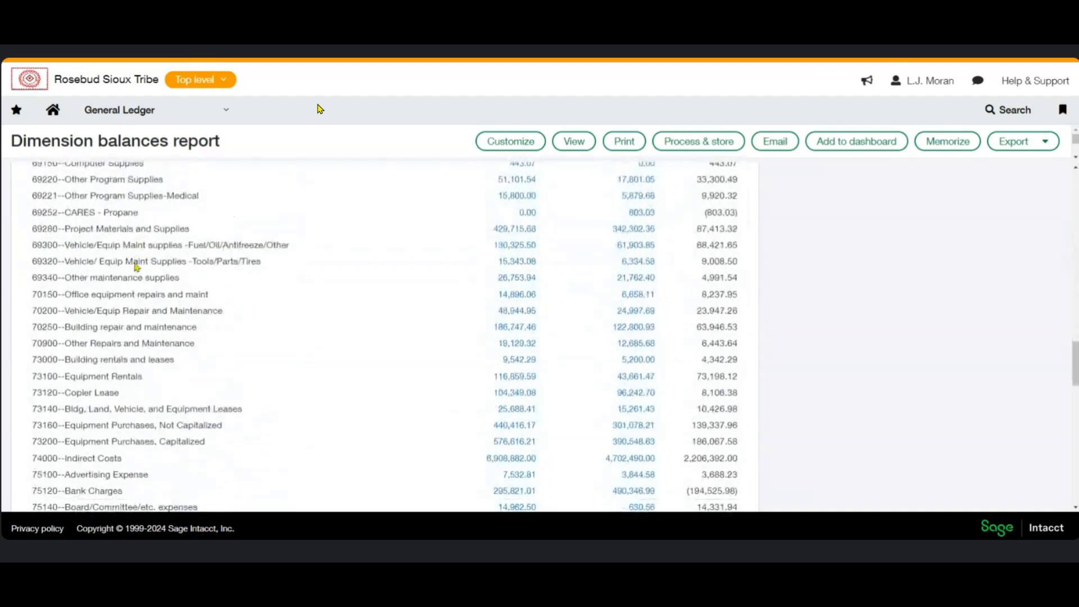
scroll(141, 276, down, 12)
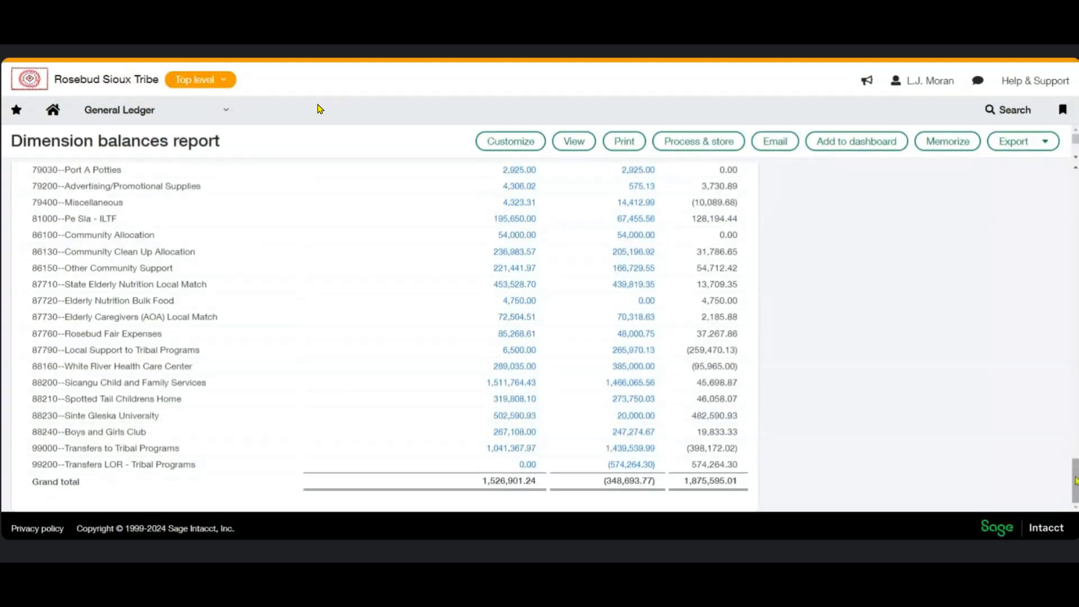
drag(1076, 488, 1075, 200)
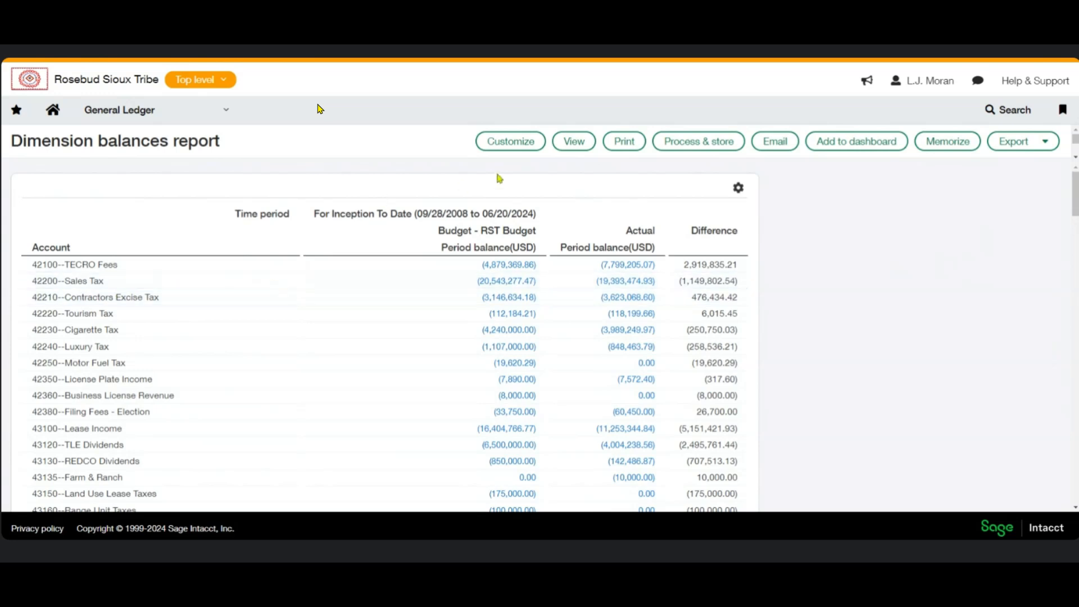
Change the report's reporting period to Fiscal - Current Year To Date.
click(509, 141)
scroll(660, 316, down, 2)
scroll(662, 314, down, 8)
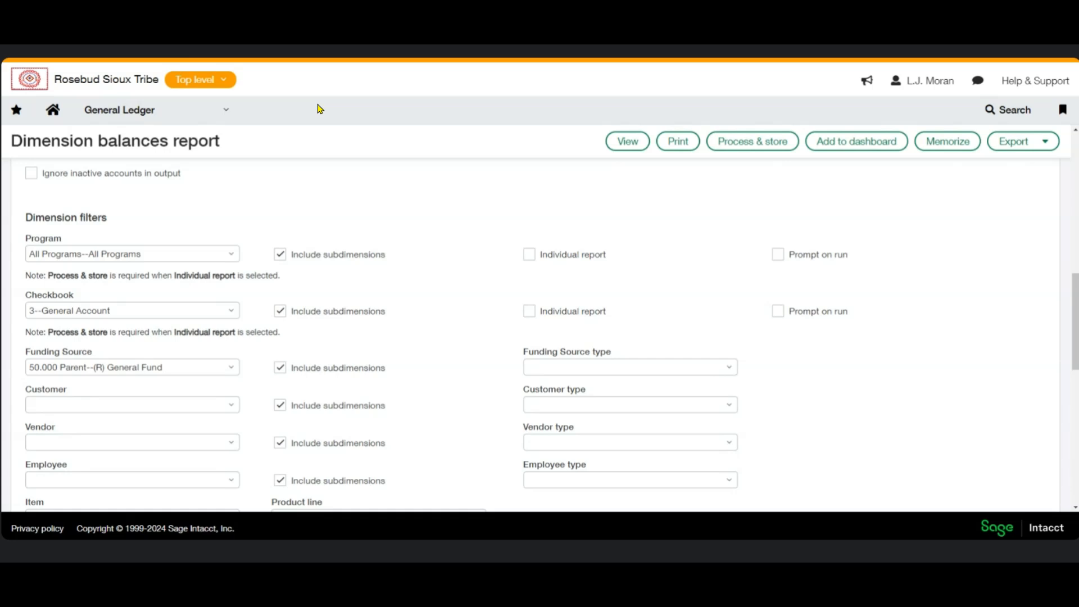
scroll(228, 249, up, 10)
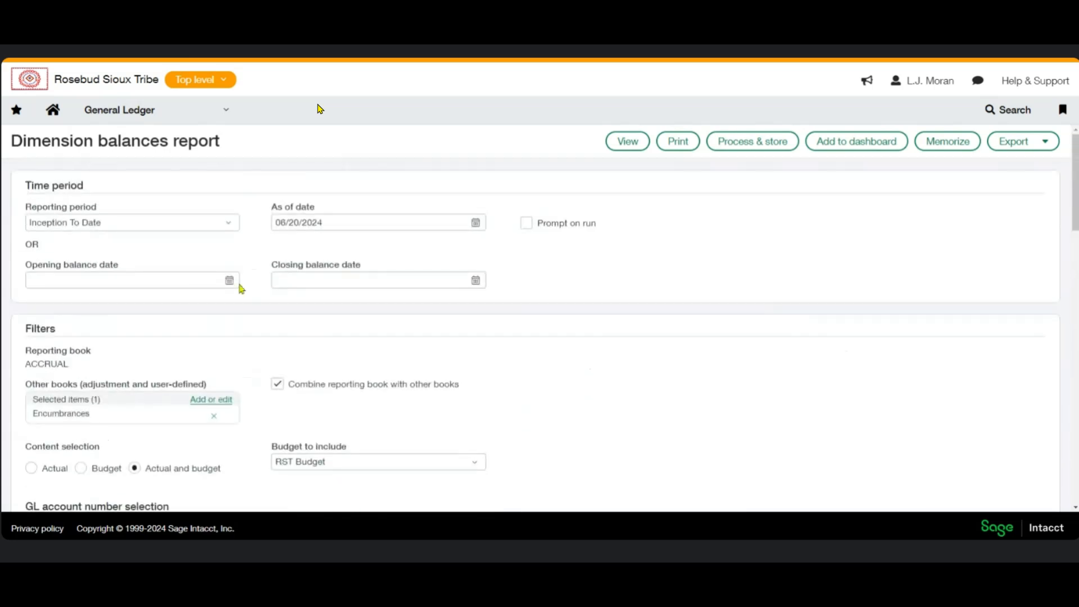
click(186, 223)
scroll(119, 368, up, 2)
scroll(120, 368, up, 2)
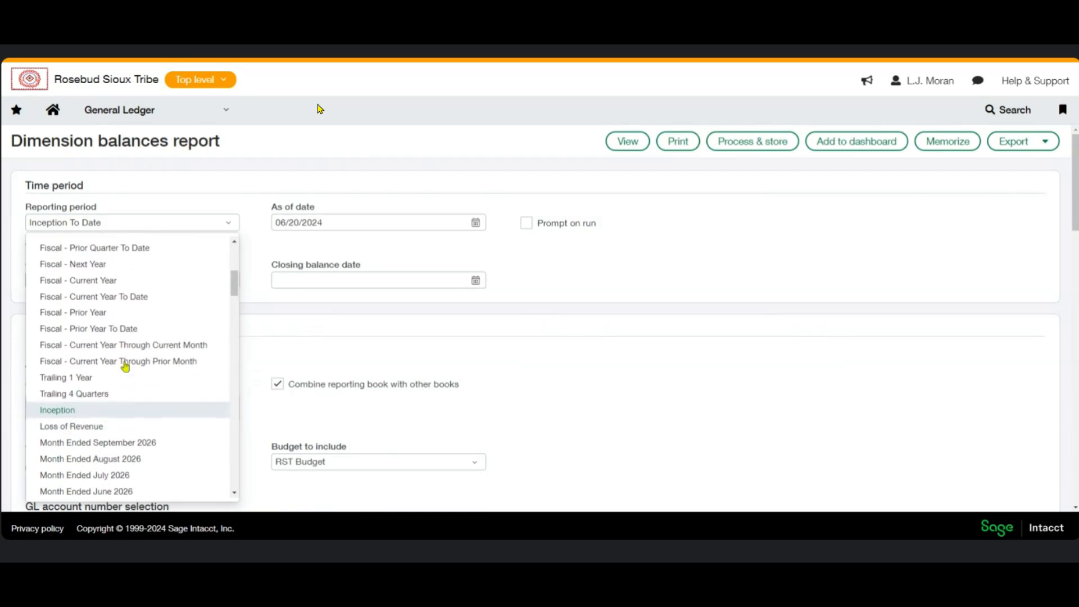
click(84, 303)
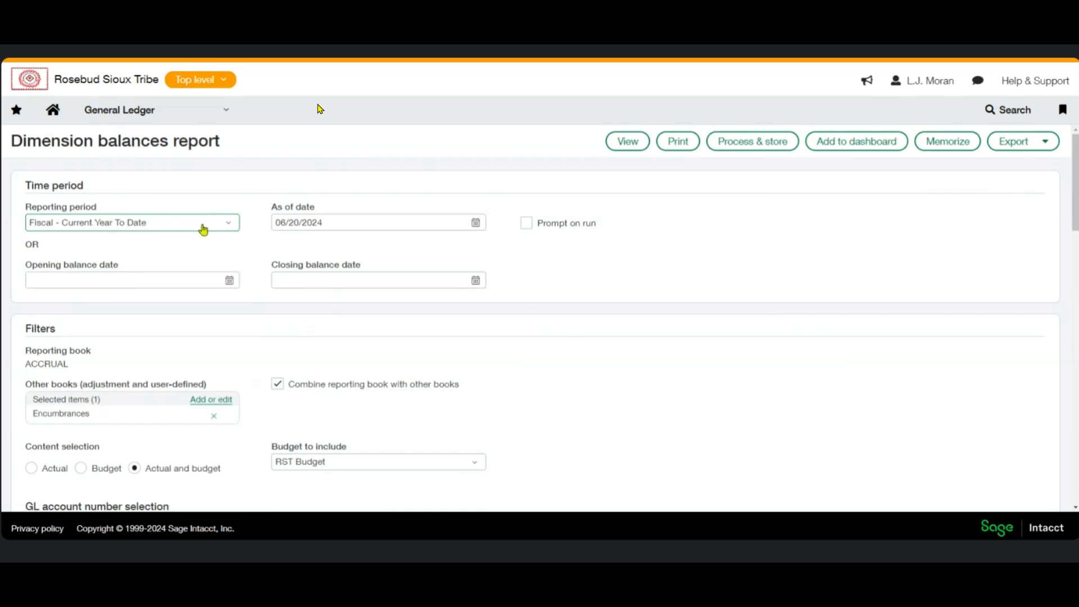
Turn off combining the reporting book with other books, then generate the report and review its actual amounts by account.
scroll(366, 318, down, 2)
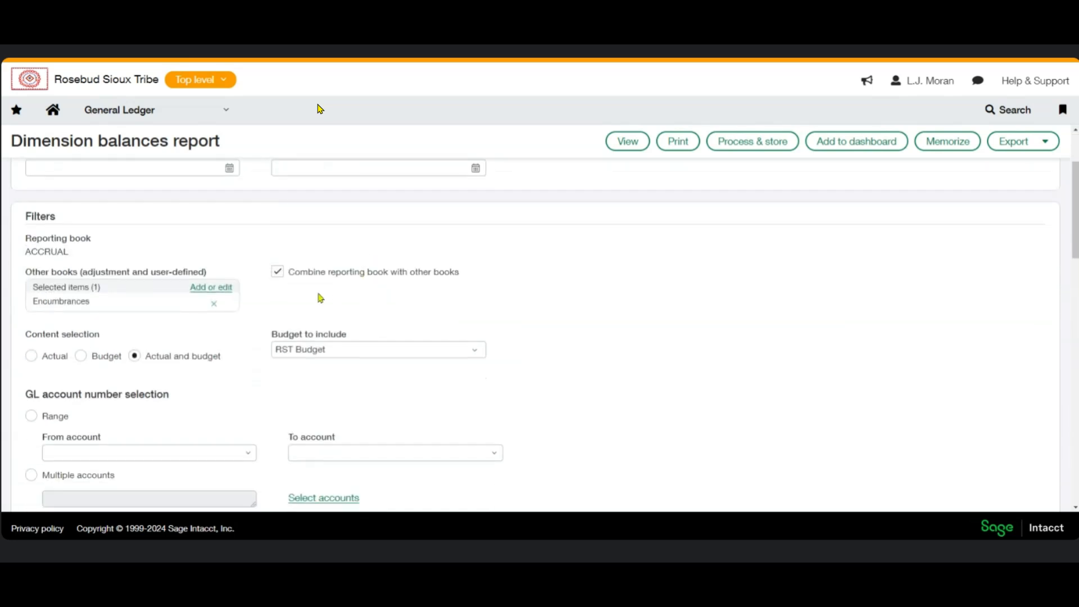
click(282, 274)
scroll(133, 324, down, 4)
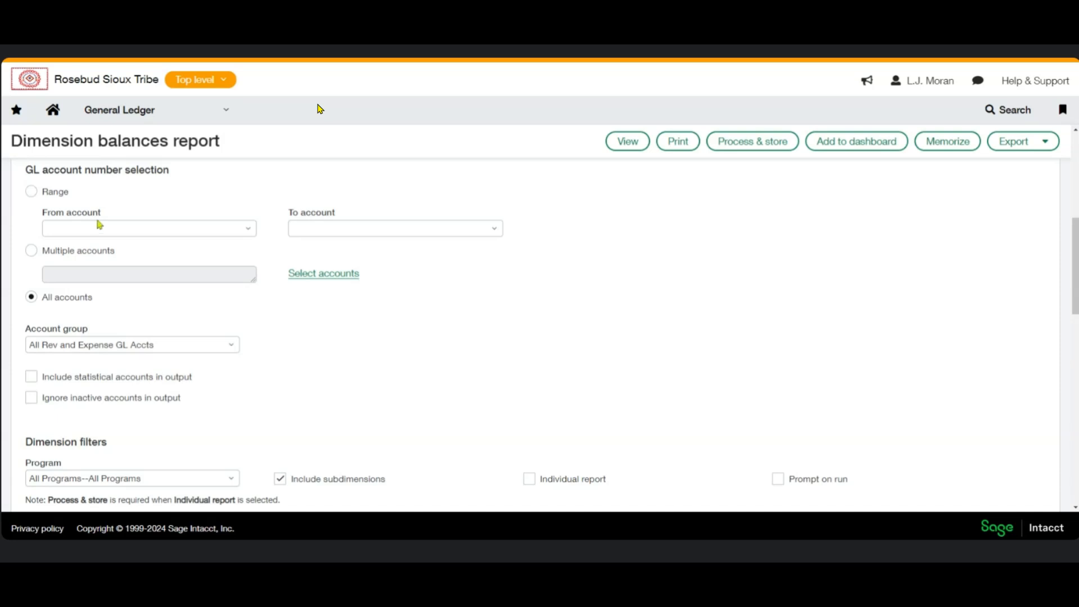
scroll(287, 332, down, 2)
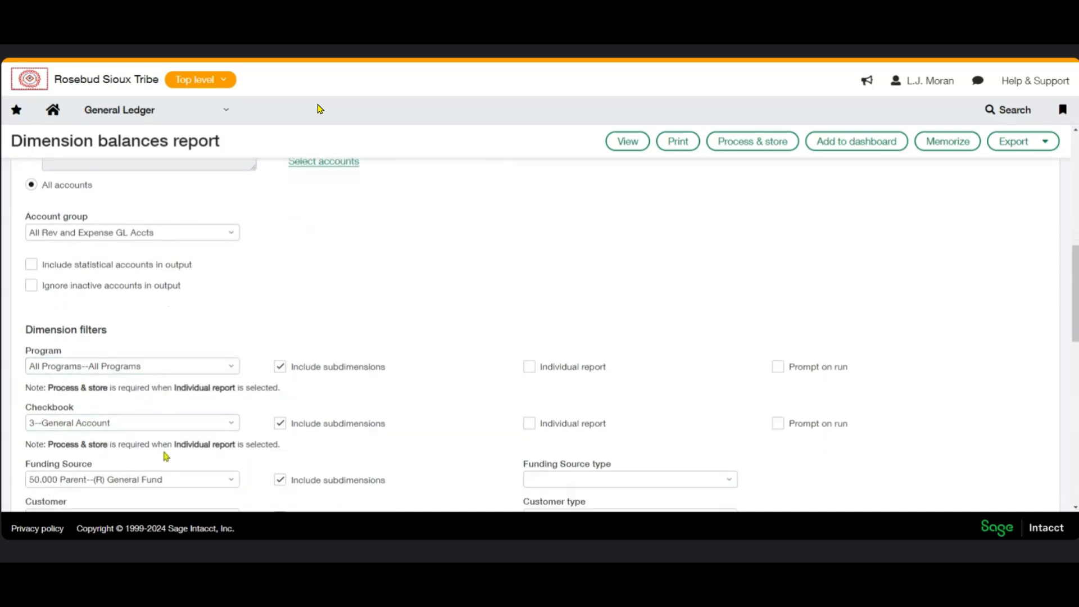
scroll(217, 402, down, 2)
scroll(228, 388, down, 3)
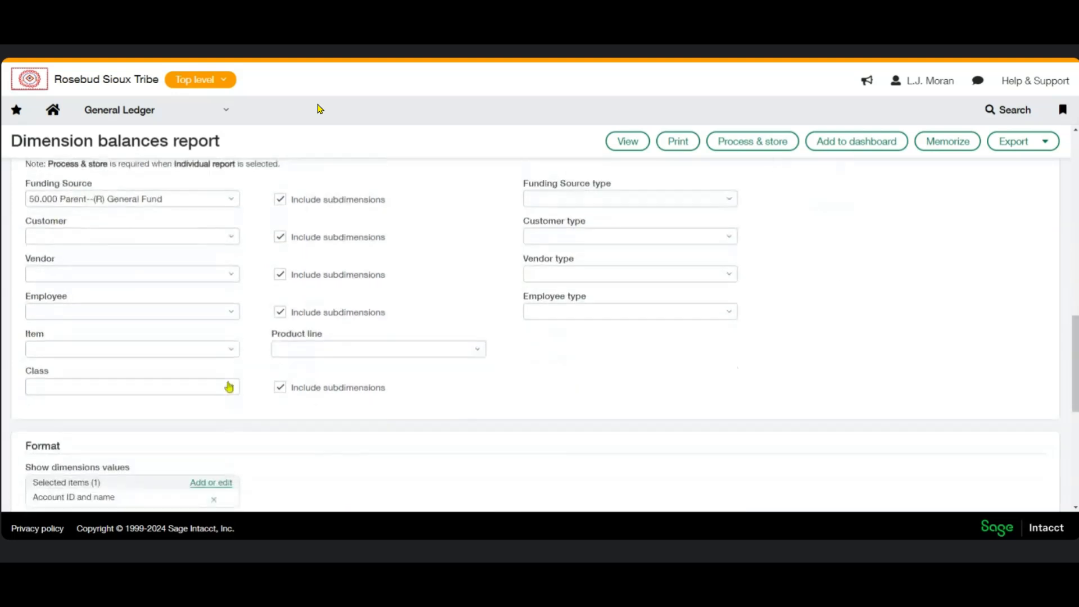
scroll(234, 380, down, 3)
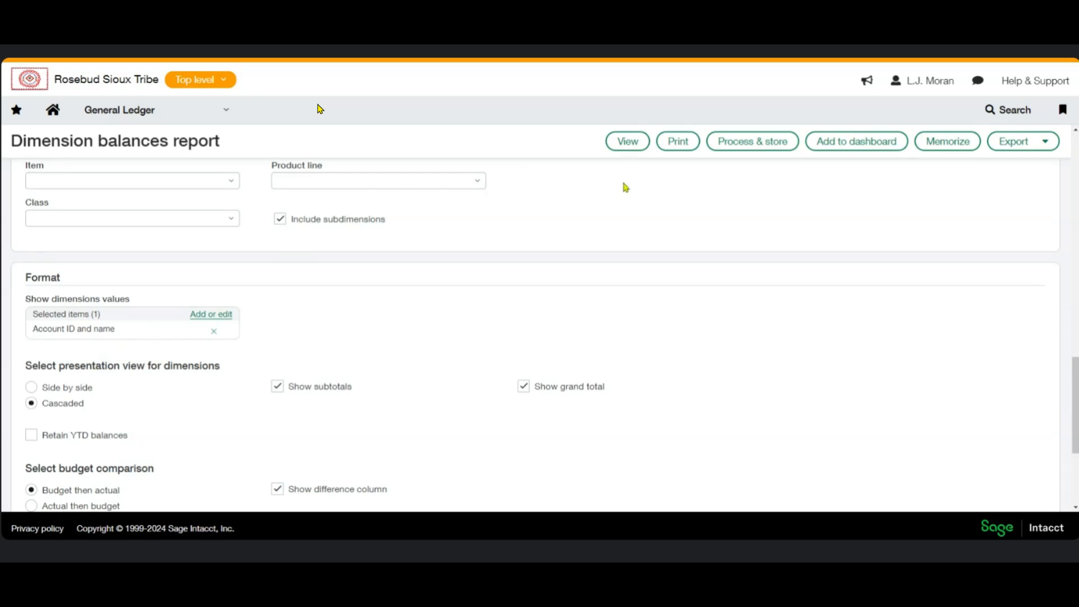
click(622, 148)
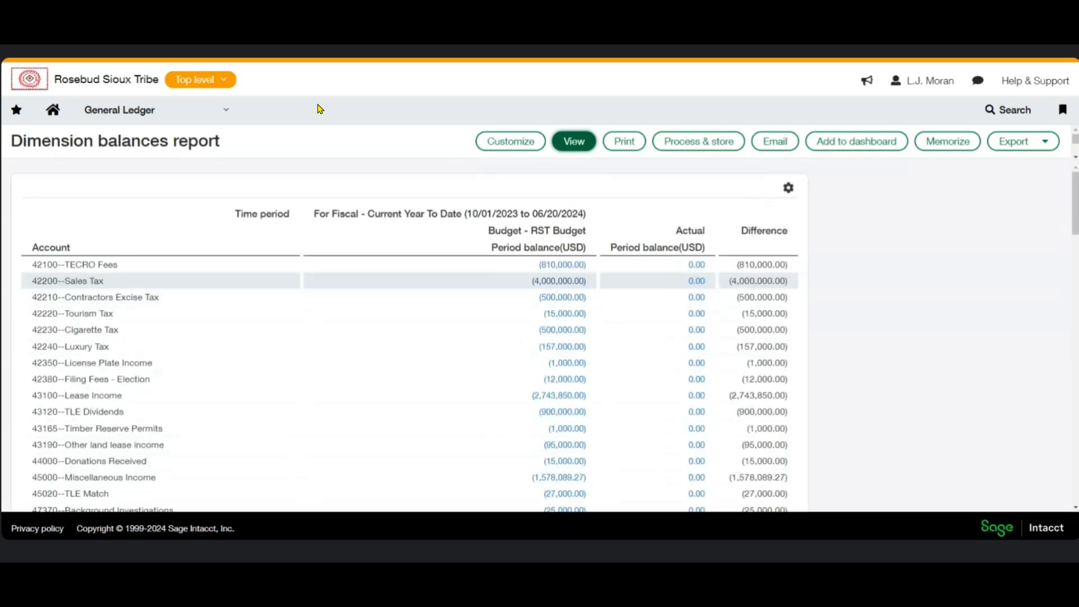
scroll(675, 309, down, 15)
scroll(668, 347, up, 2)
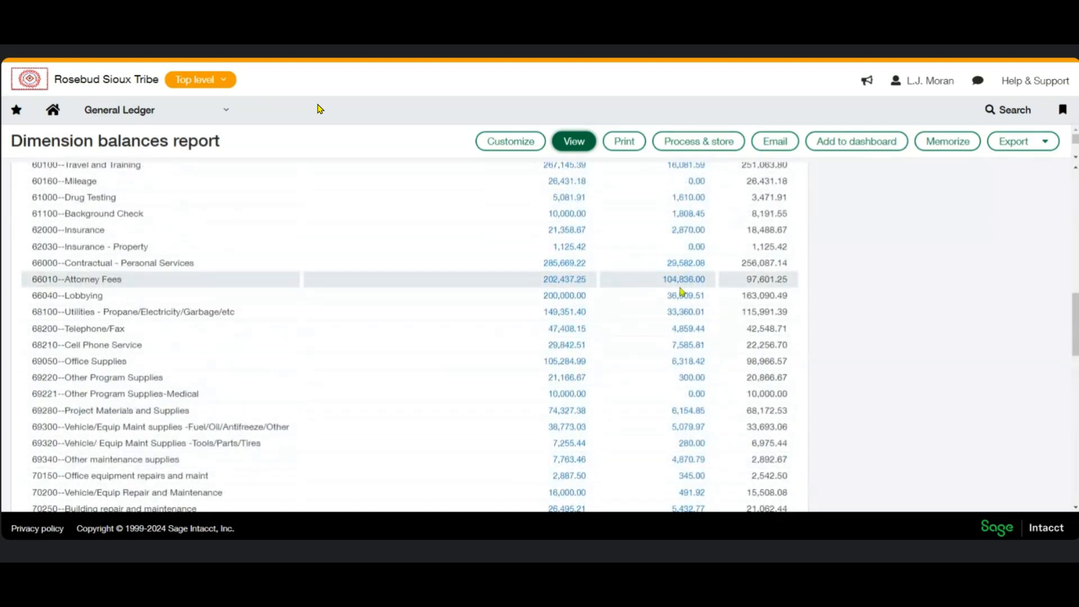
scroll(683, 290, up, 2)
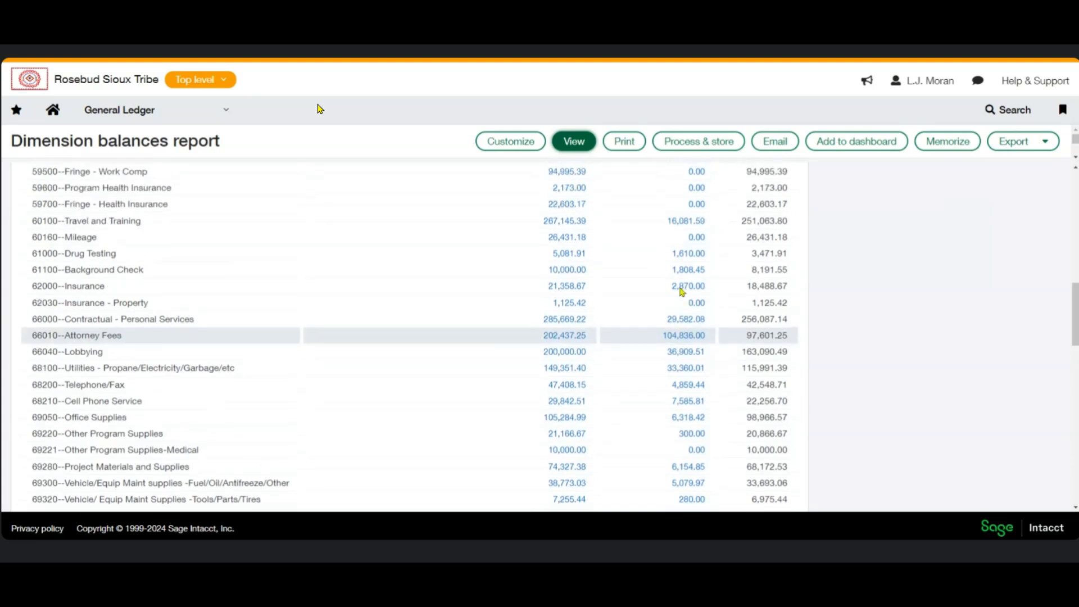
Add Funding Source ID to the shown dimension values and place it above Account ID and name.
click(522, 152)
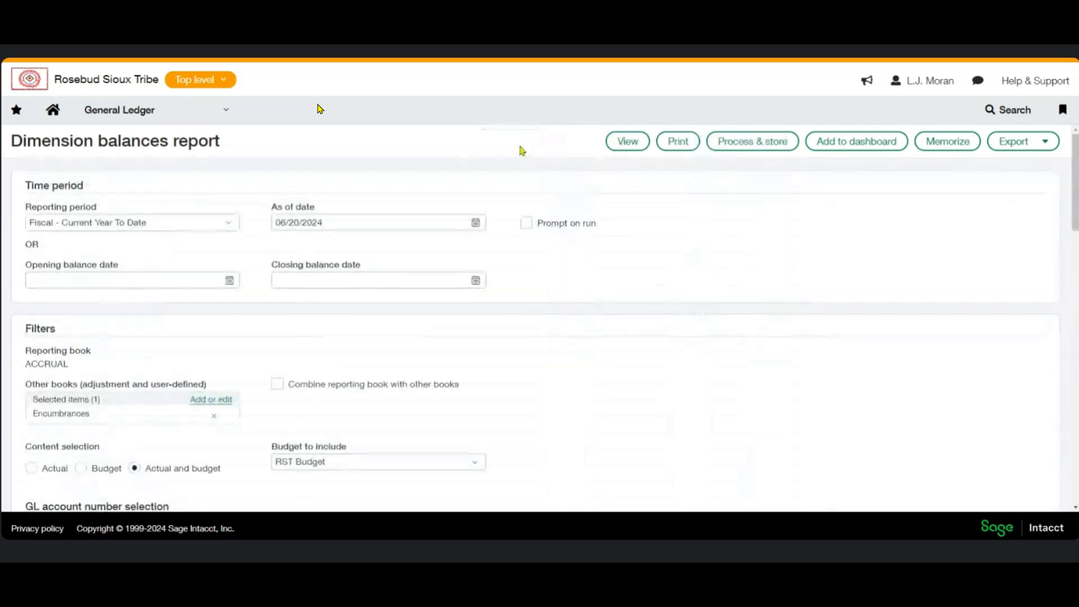
scroll(247, 355, down, 5)
scroll(248, 355, down, 4)
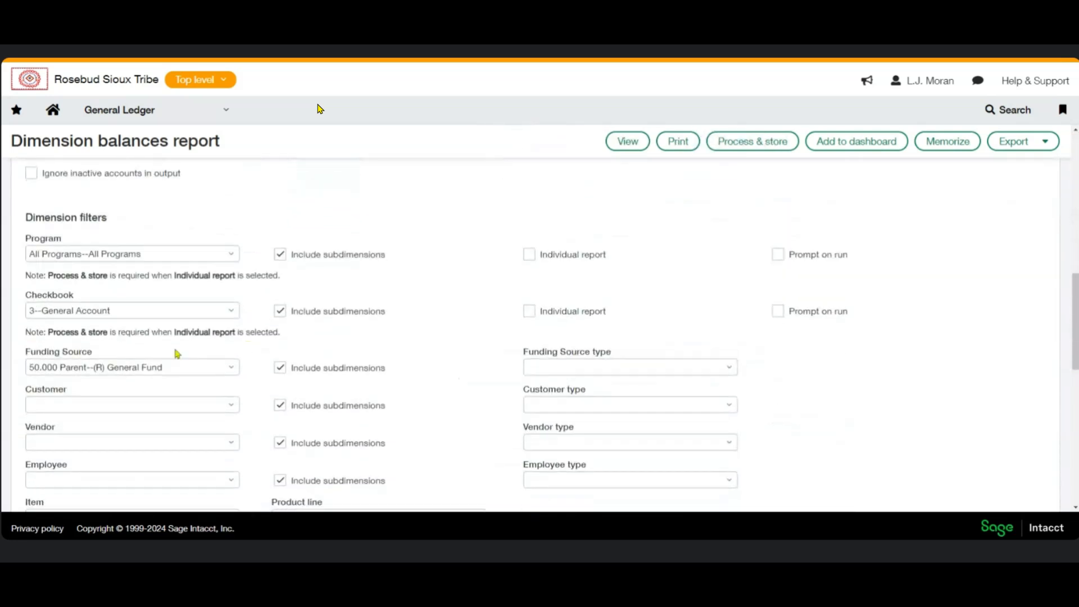
scroll(177, 353, down, 3)
scroll(178, 344, down, 3)
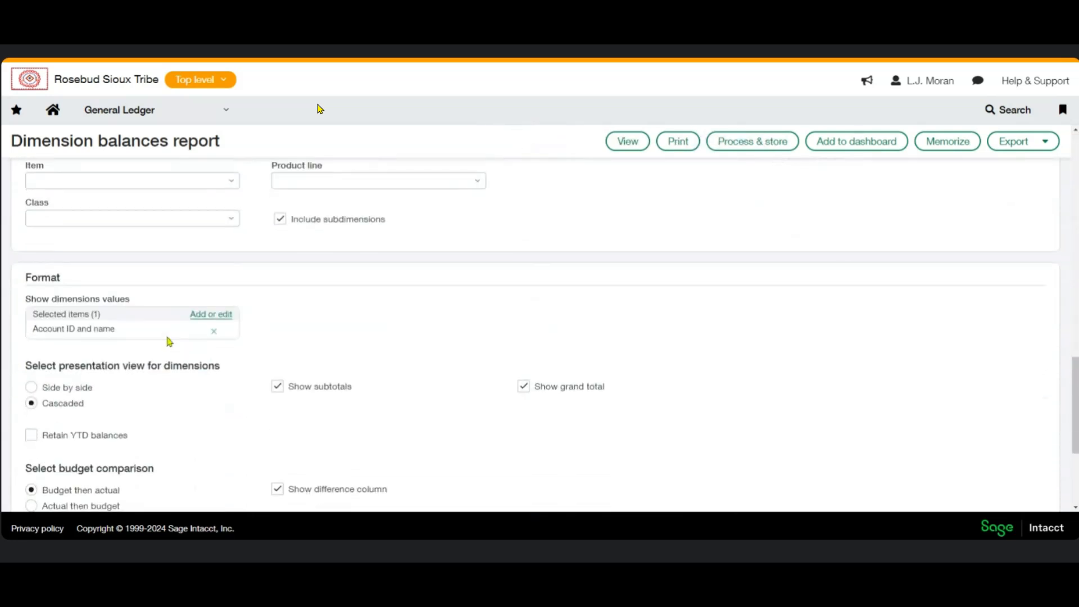
click(202, 316)
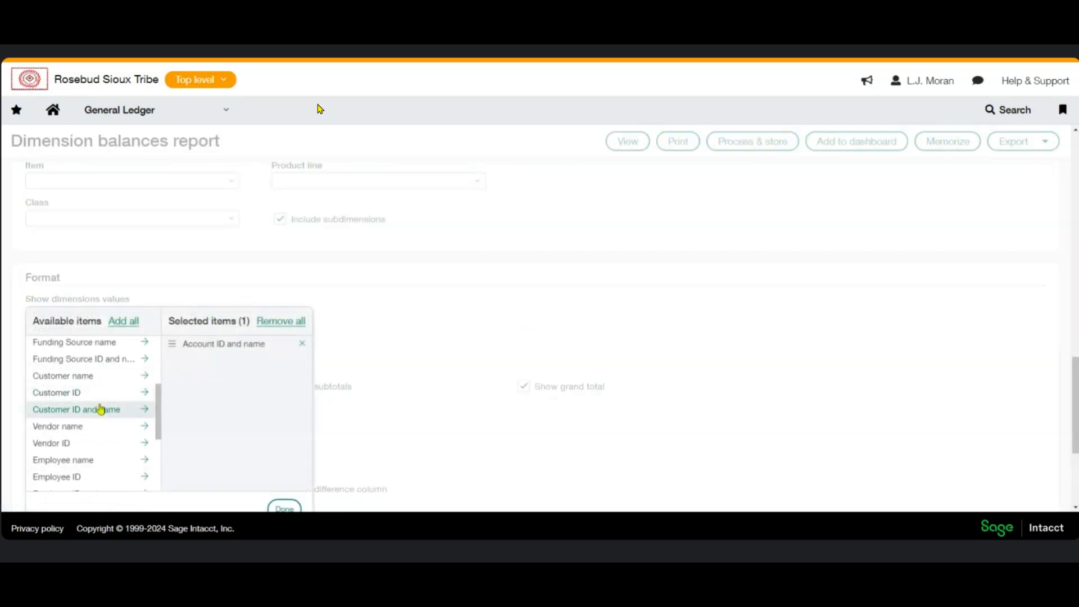
scroll(102, 410, down, 3)
click(117, 481)
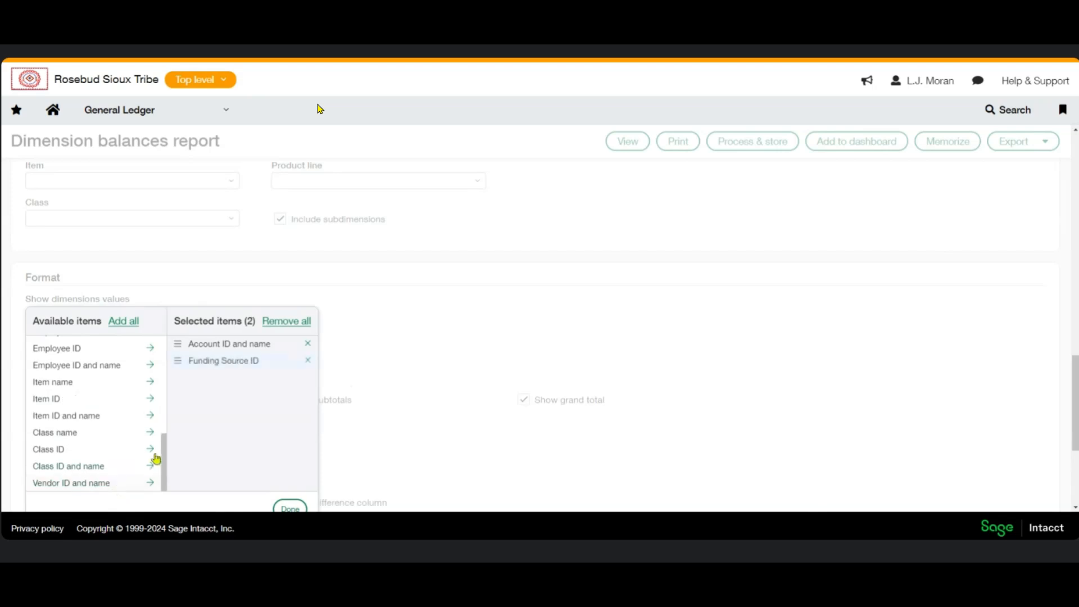
drag(183, 366, 174, 345)
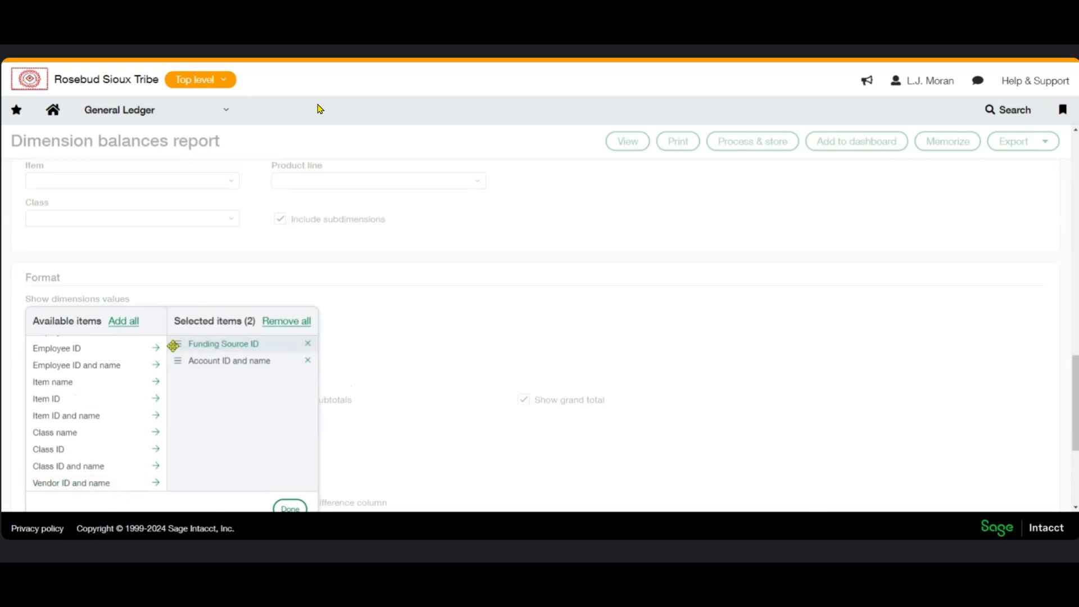
Add Vendor ID and name as the third shown dimension value and generate the report.
scroll(98, 447, up, 2)
scroll(98, 447, up, 1)
scroll(107, 425, down, 3)
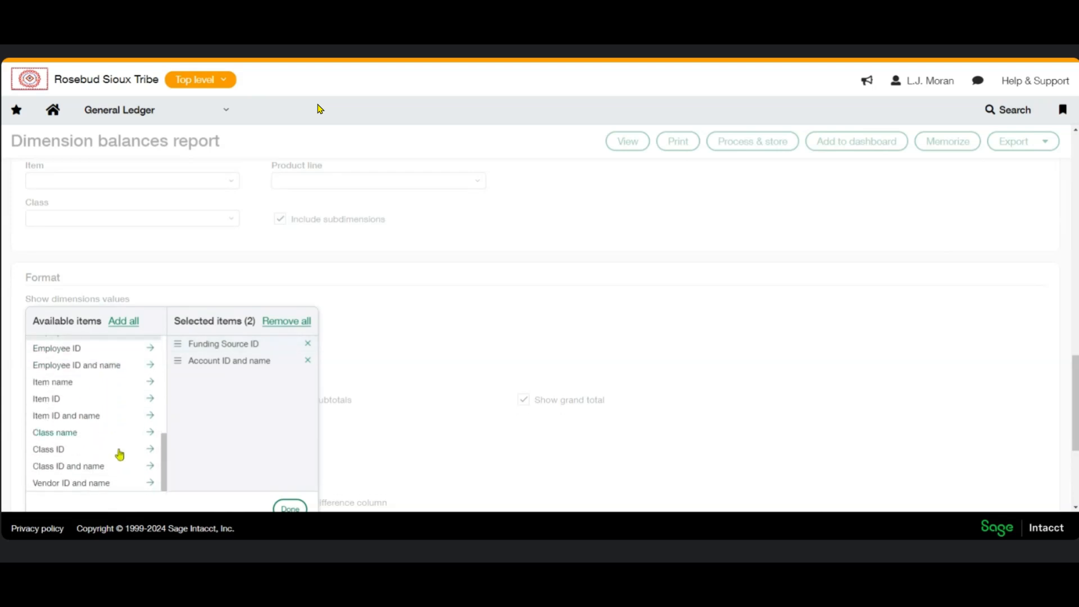
scroll(108, 442, up, 2)
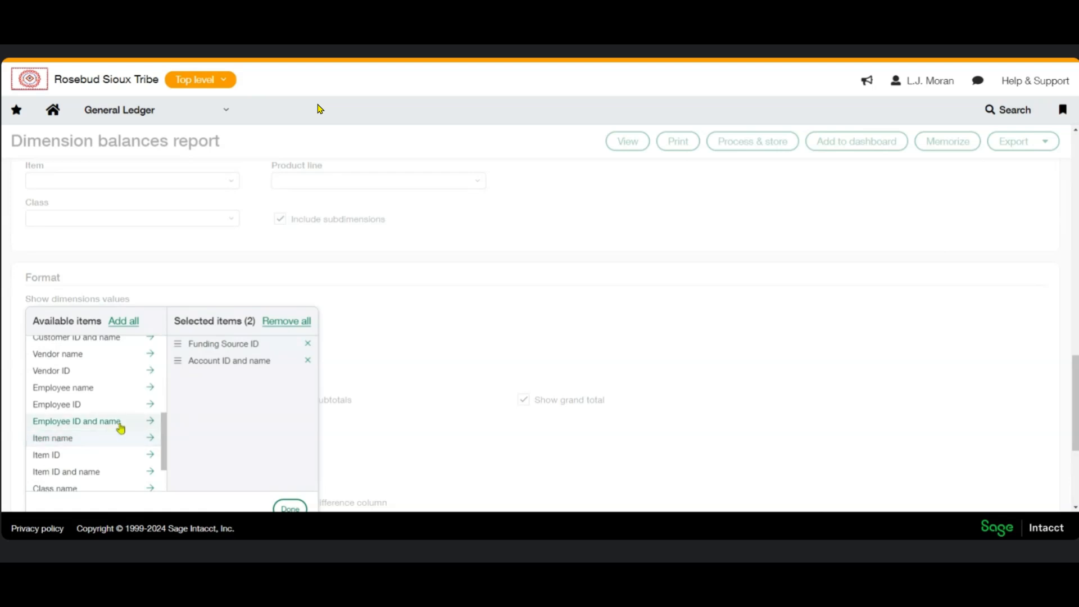
scroll(127, 422, down, 2)
click(112, 484)
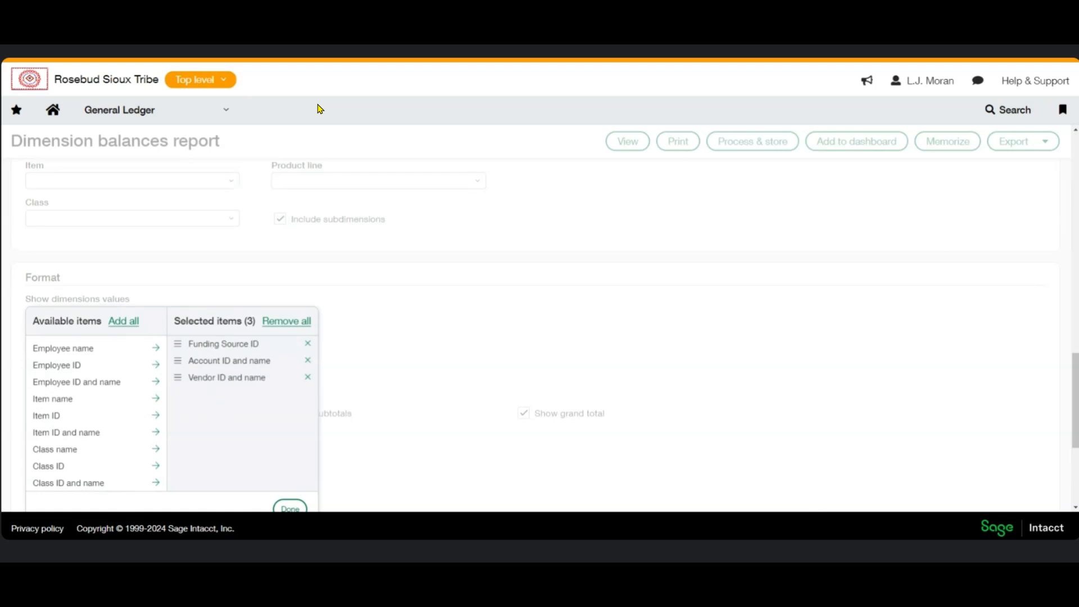
click(290, 509)
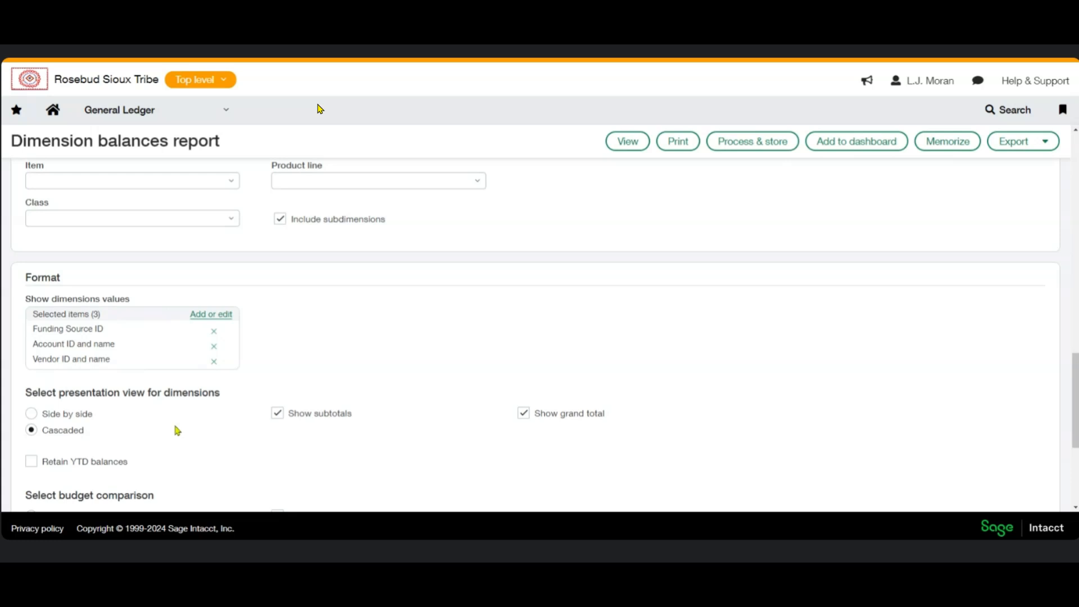
click(624, 145)
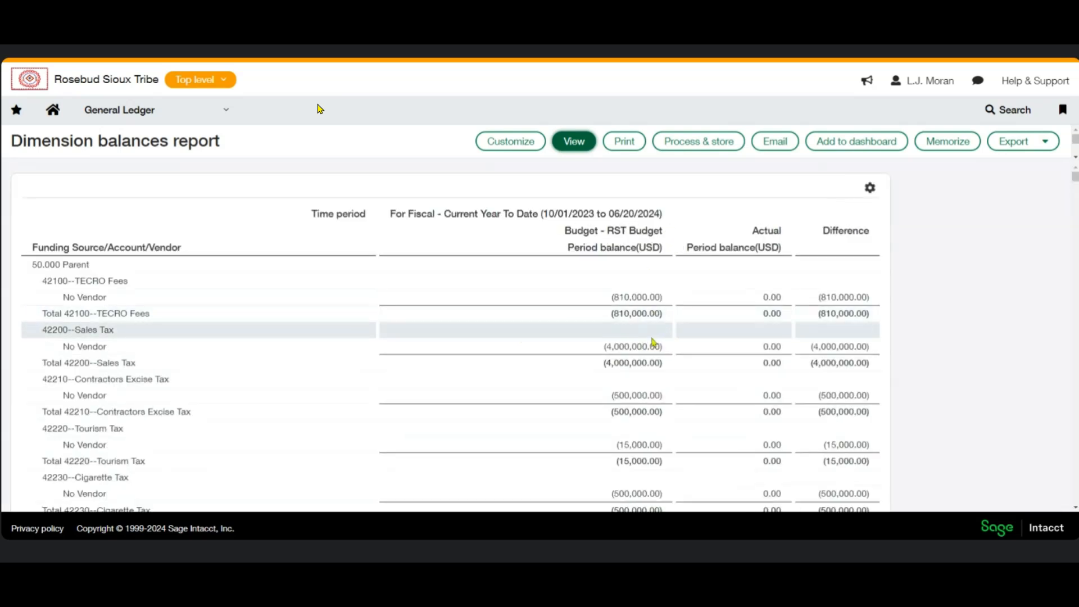
Review the vendor breakdown and budget line of account 75160 Dues, Subscriptions, Memberships under funding source 50.130 Atty Gen.
drag(1076, 177, 1062, 336)
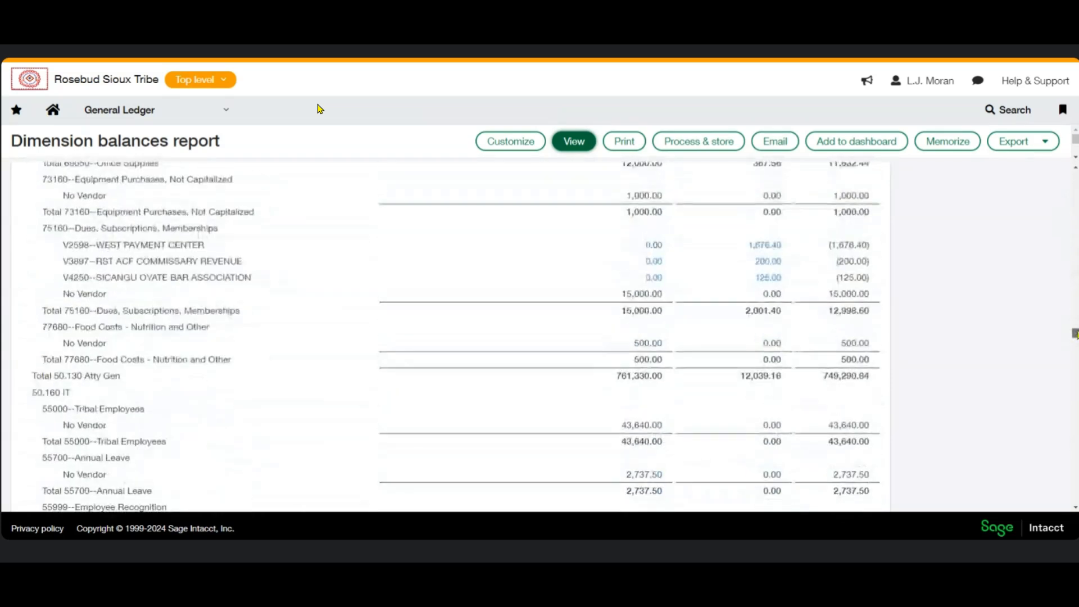
drag(47, 229, 186, 229)
drag(85, 245, 204, 246)
drag(112, 258, 208, 266)
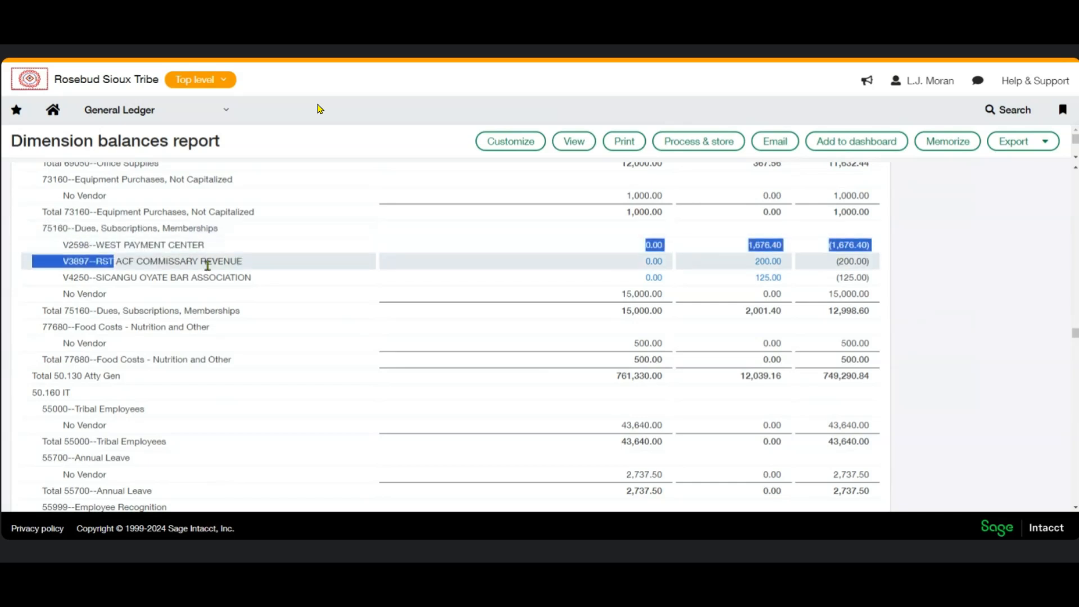
drag(104, 277, 276, 285)
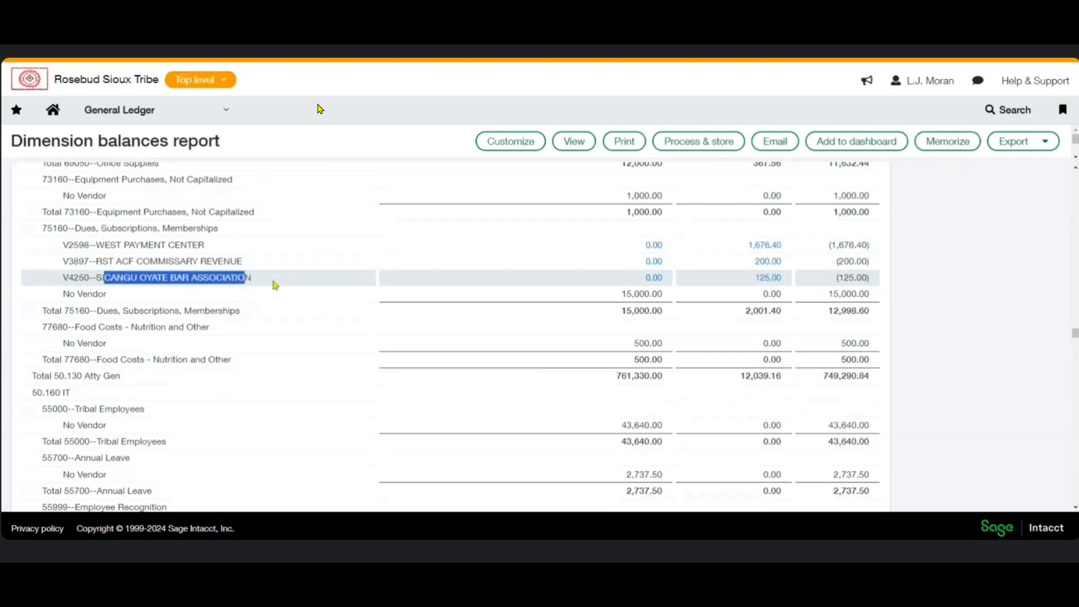
drag(64, 293, 92, 294)
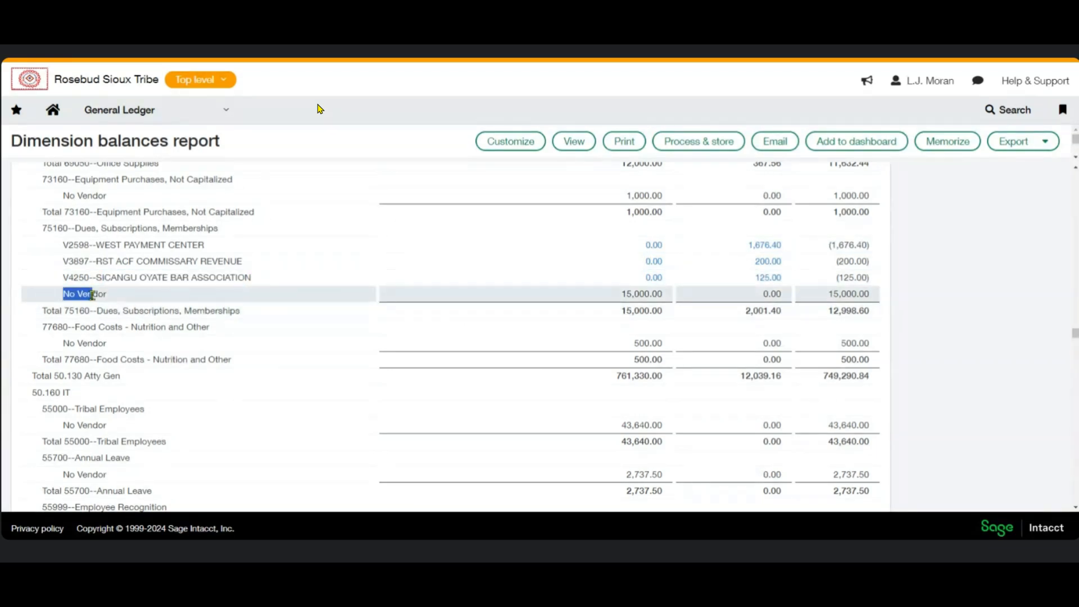
drag(621, 294, 667, 304)
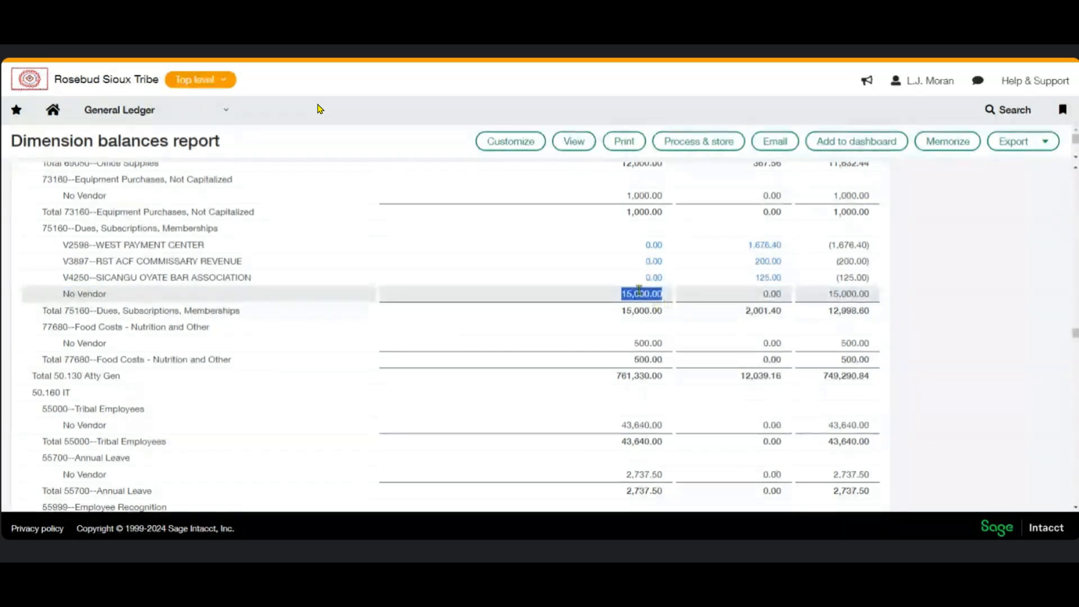
drag(95, 245, 200, 254)
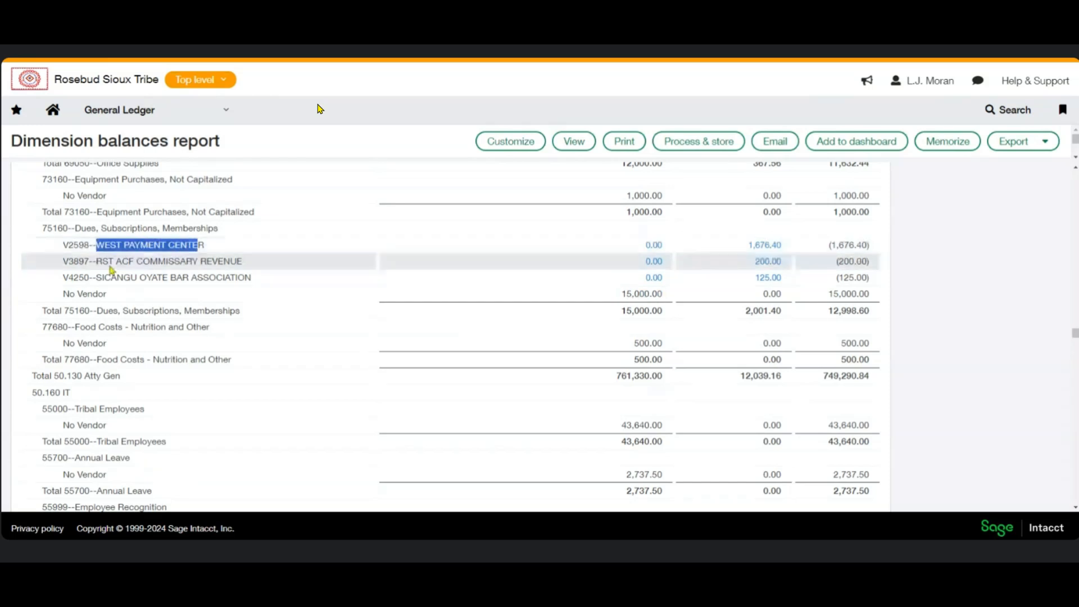
drag(124, 277, 205, 275)
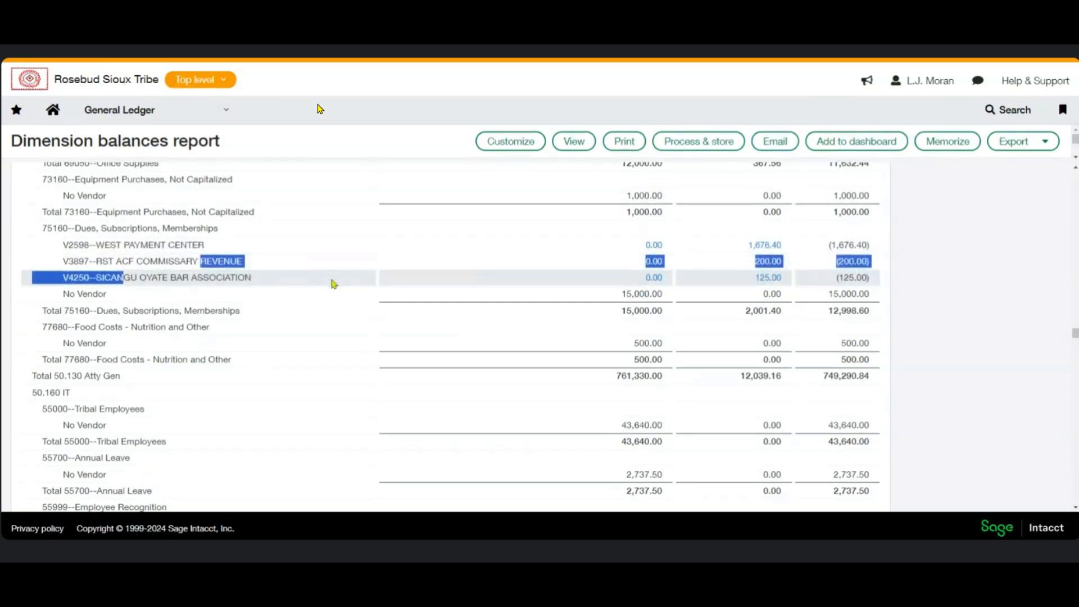
click(349, 259)
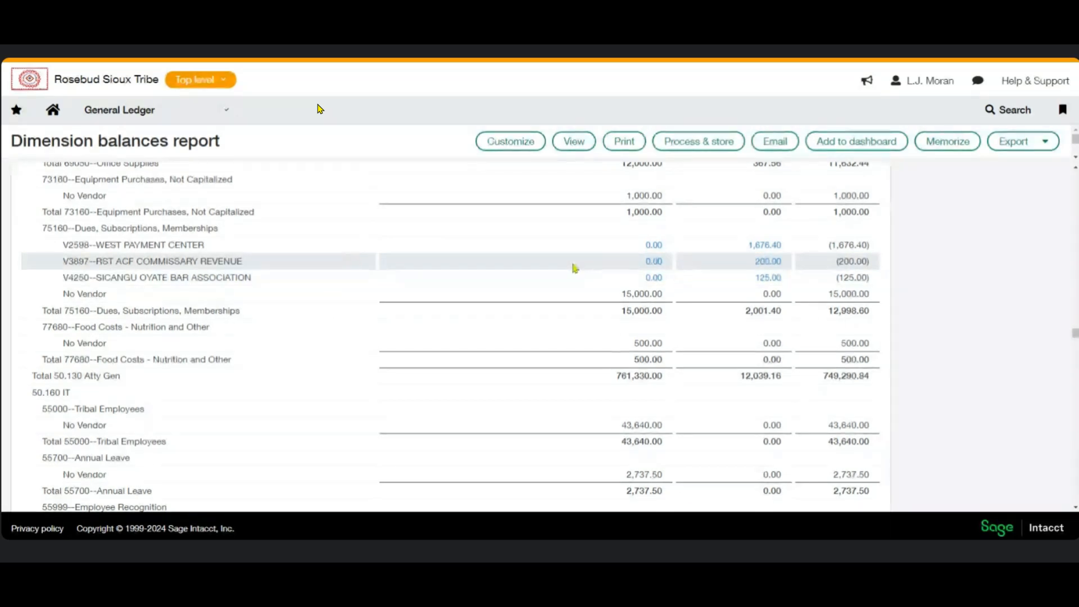
Drill into Sicangu Oyate Bar Association's actual amount under account 75160 and review the descriptions of its requisition and commitment release entries.
click(770, 278)
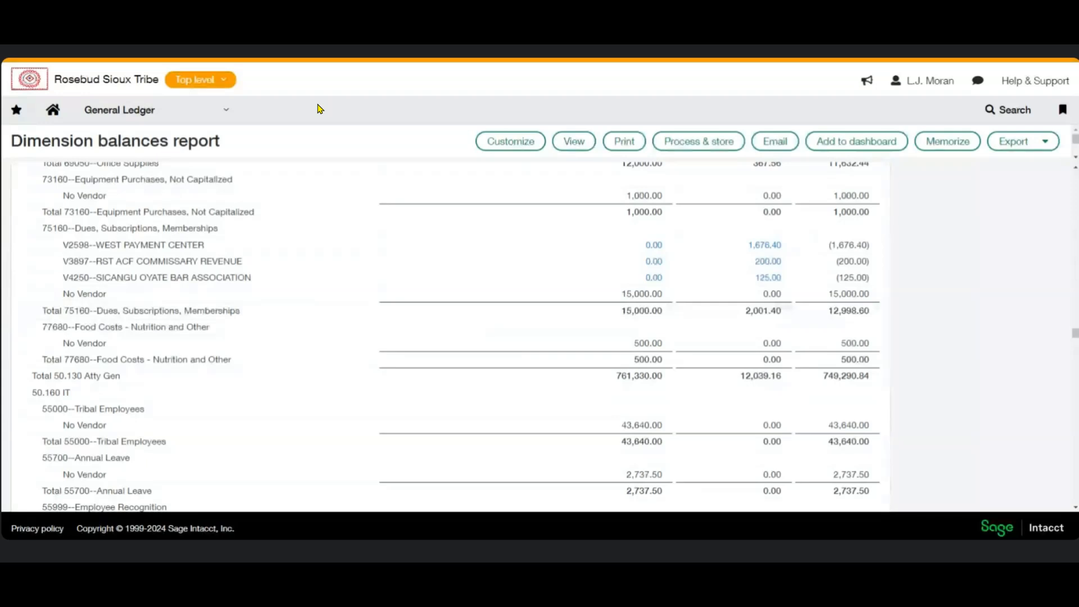
click(769, 279)
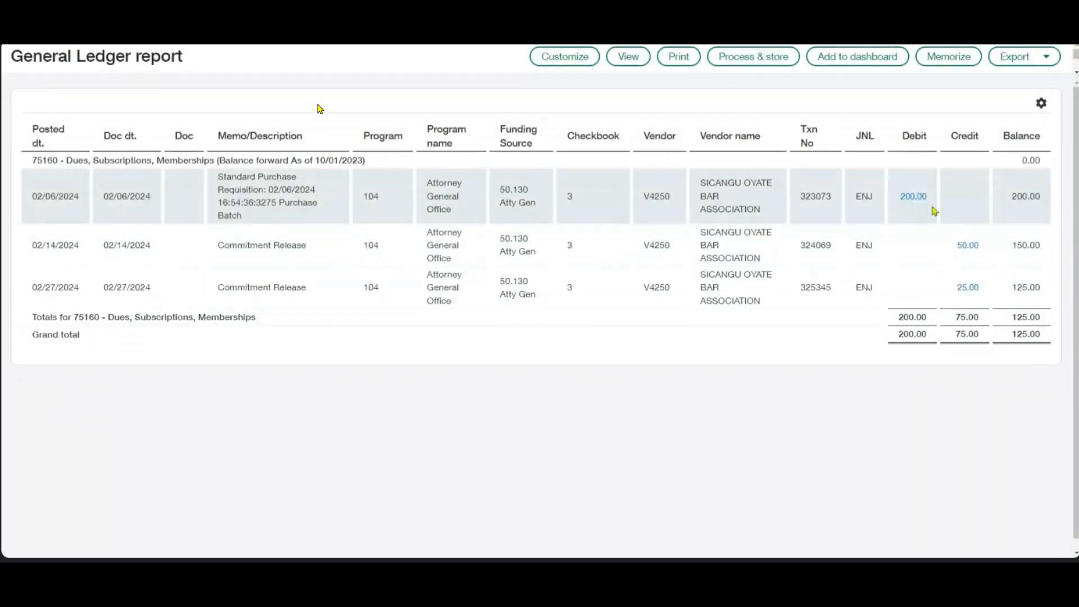
drag(218, 177, 295, 204)
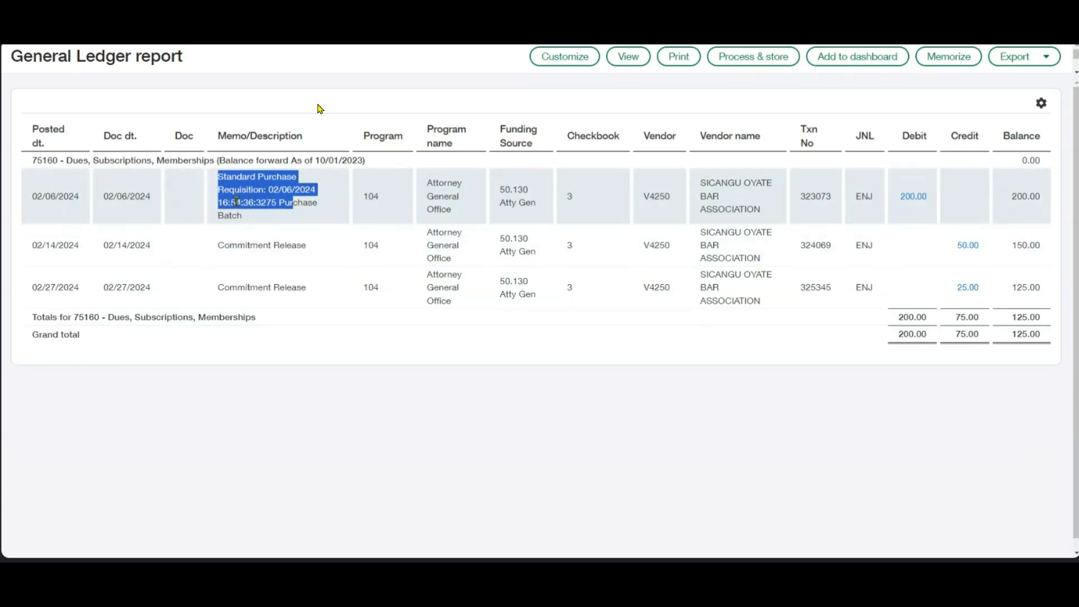
drag(248, 245, 273, 245)
drag(259, 287, 311, 290)
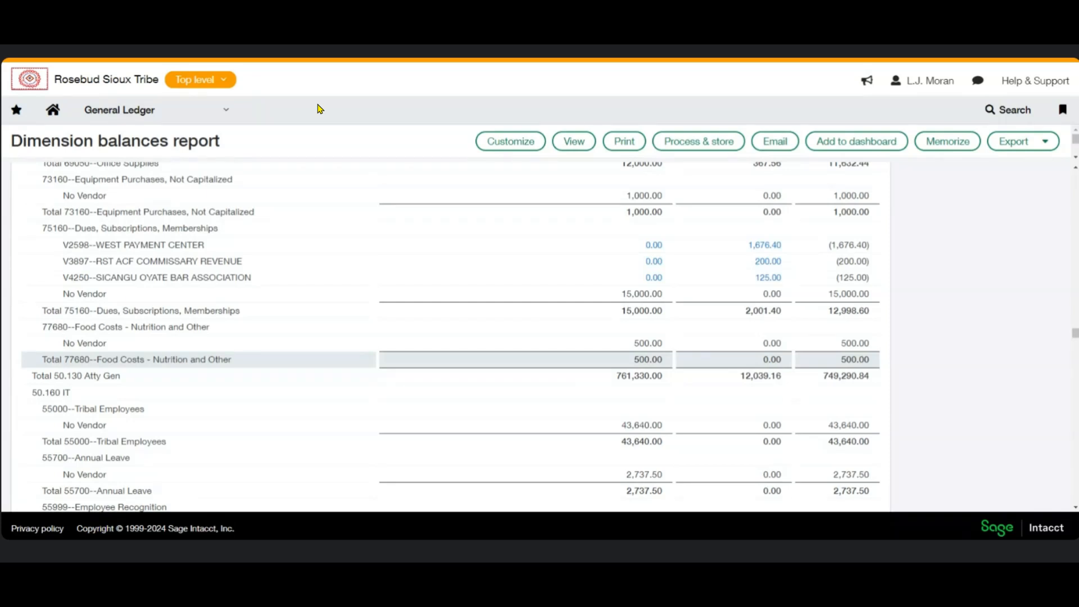
Reopen the settings of the Dimension balances report for customization.
click(511, 142)
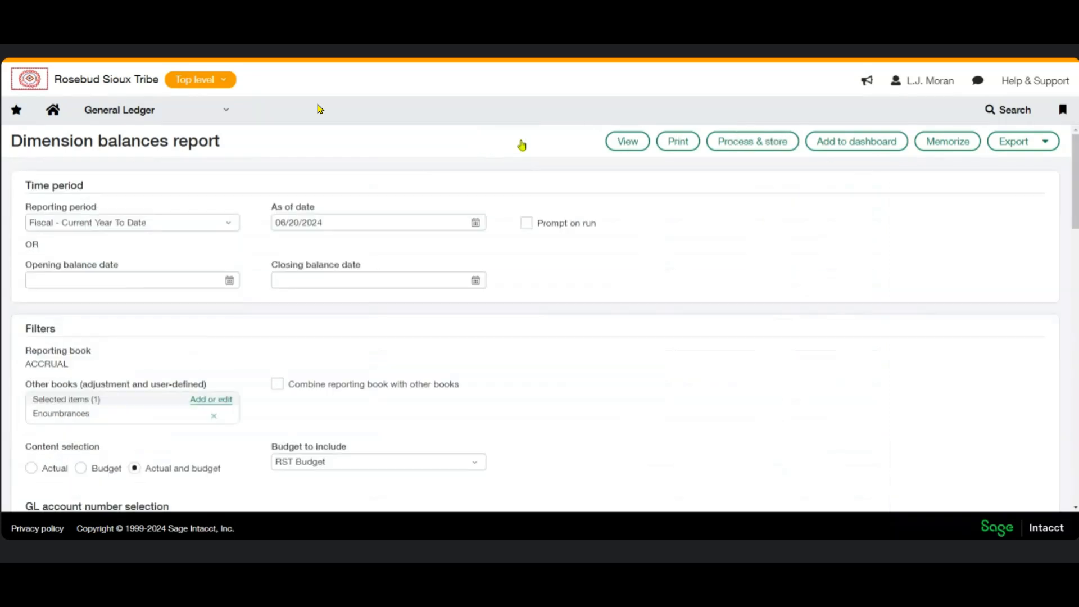